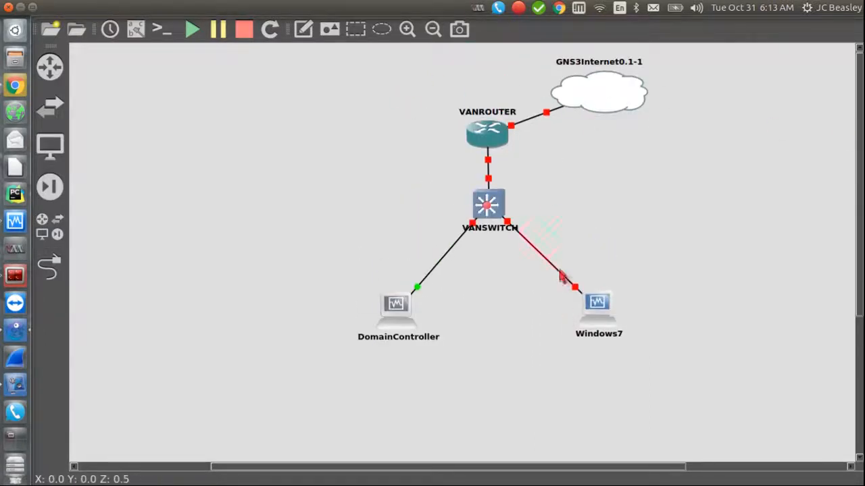
Step: Select the Windows7 node, then the DomainController node, and bring Chrome to the front
drag(647, 344, 546, 250)
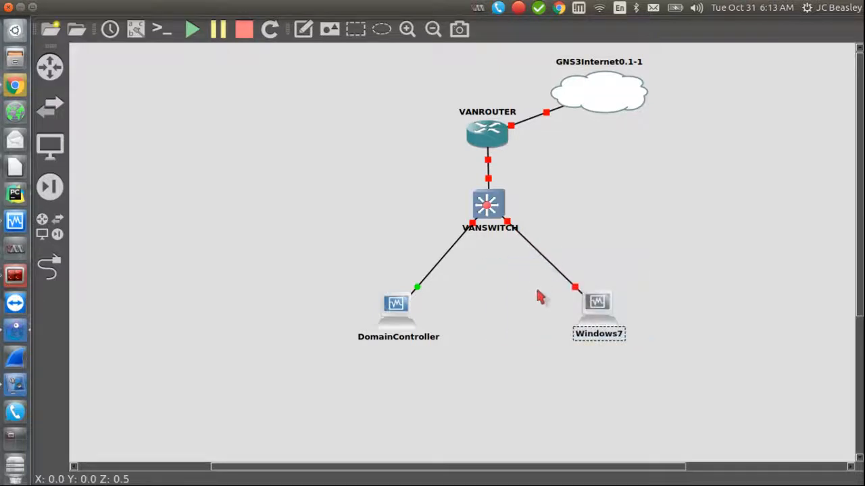
drag(537, 314, 531, 259)
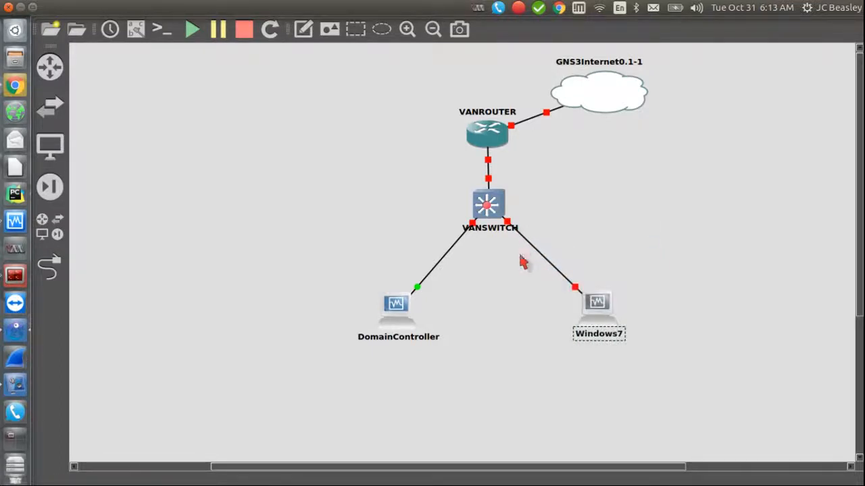
click(402, 321)
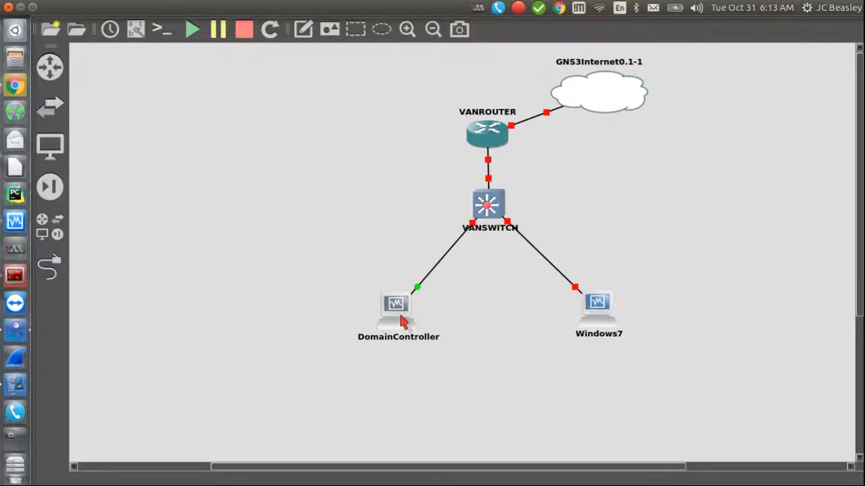
drag(342, 264, 460, 359)
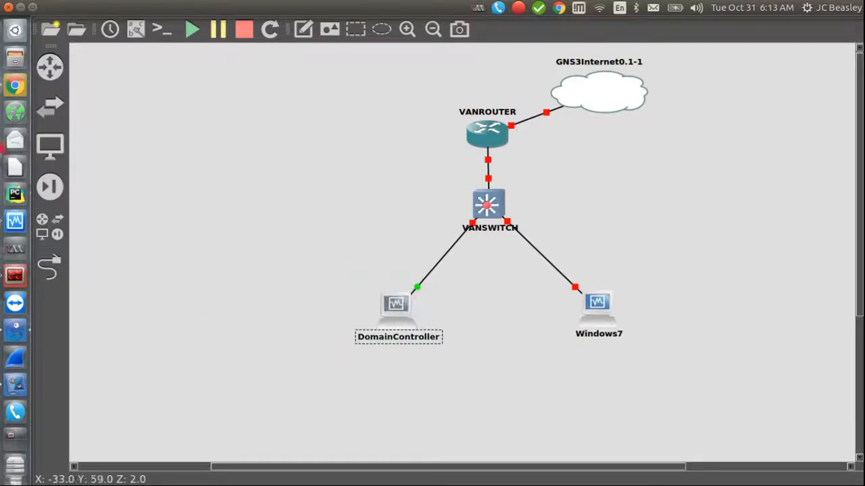
click(18, 84)
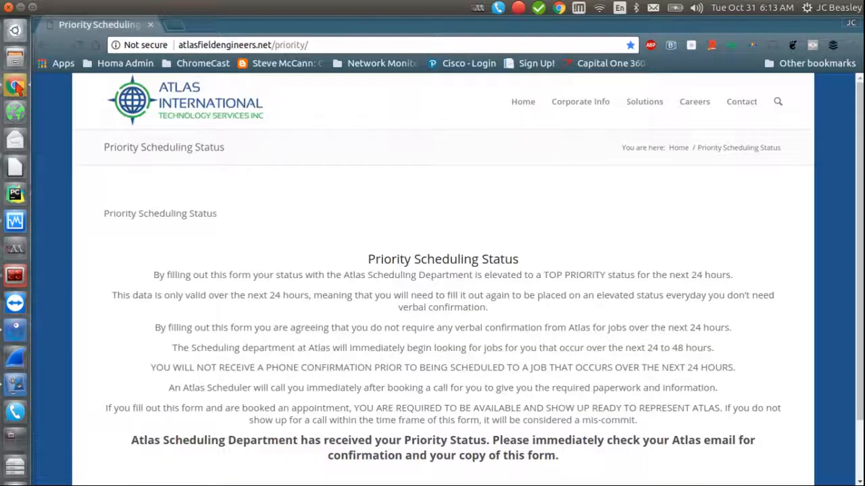
Step: Run a web search for 'zentyal' in a new Chrome tab to get DuckDuckGo results
click(175, 25)
text(zent)
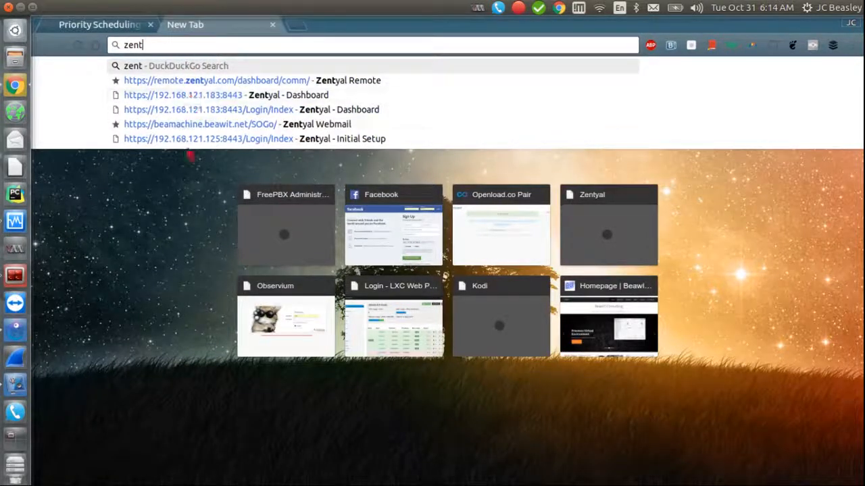
text(yal)
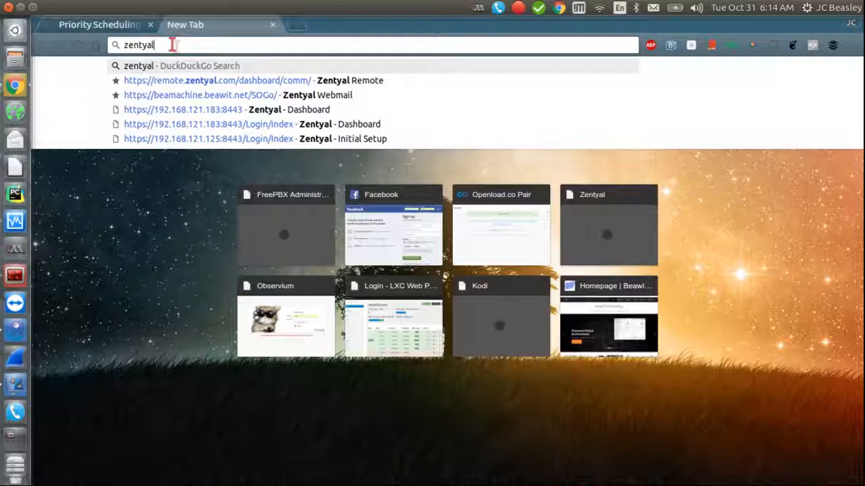
key(Return)
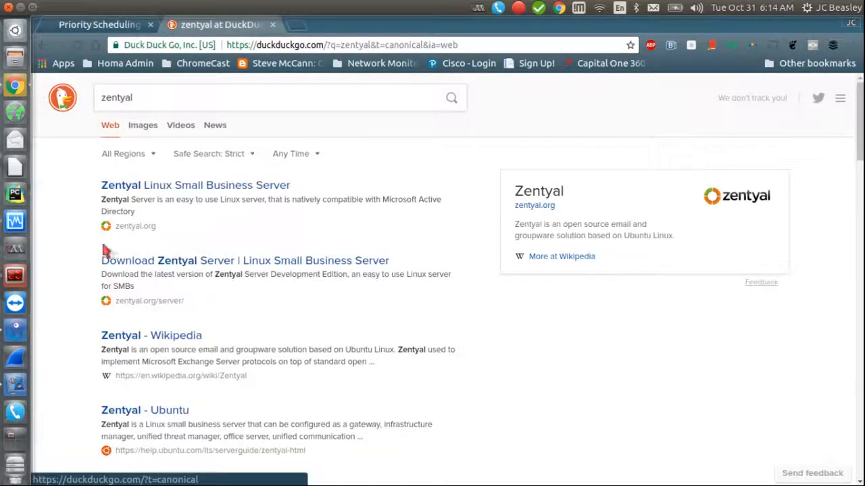
Step: Open the Zentyal Server download page and start the zentyal-5.0.1 ISO download
click(174, 264)
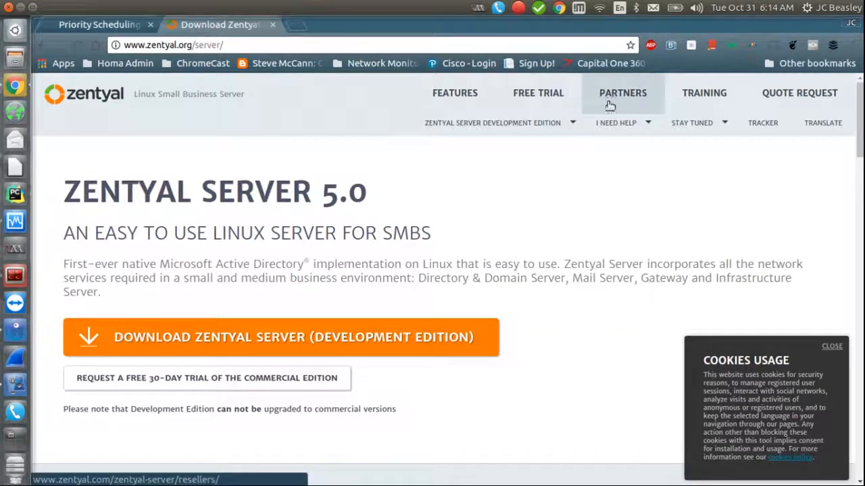
mouse_move(859, 139)
mouse_down()
mouse_move(858, 196)
mouse_move(854, 147)
mouse_up()
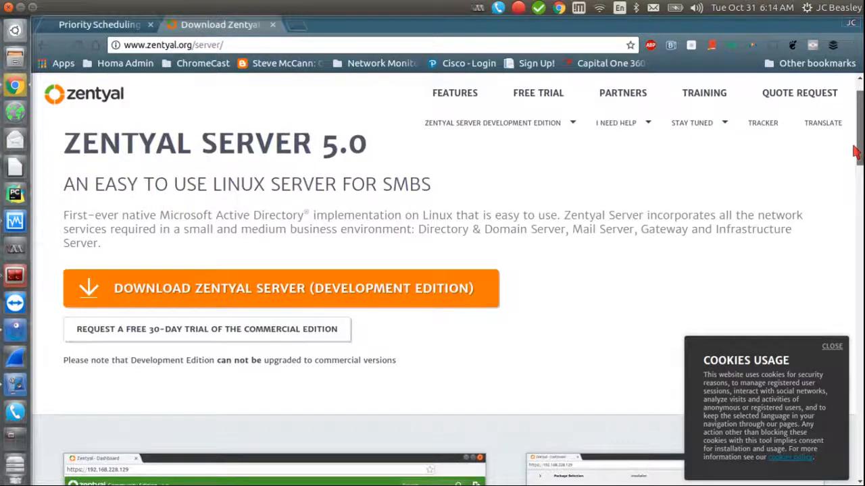
drag(857, 149, 861, 294)
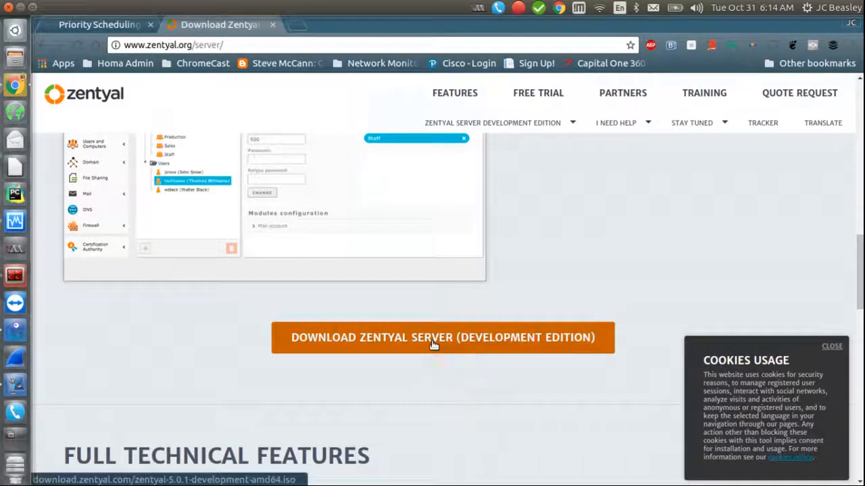
click(433, 344)
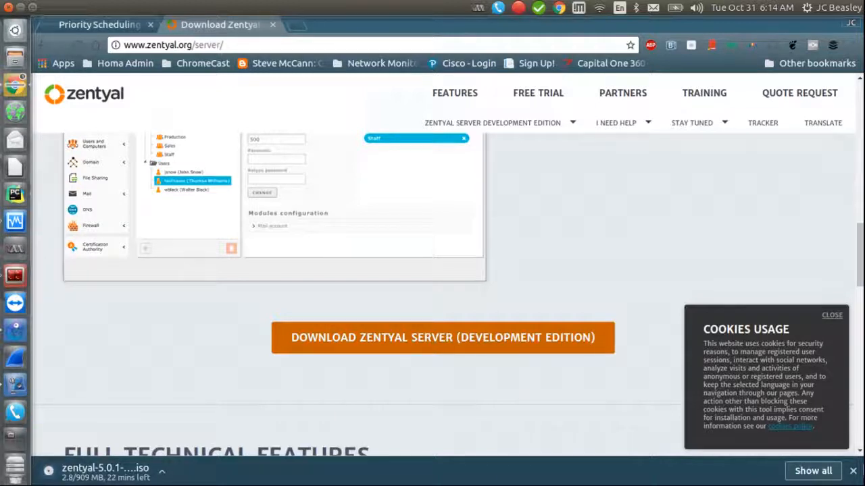
Step: Cancel the ISO download and return to the GNS3 topology
click(161, 470)
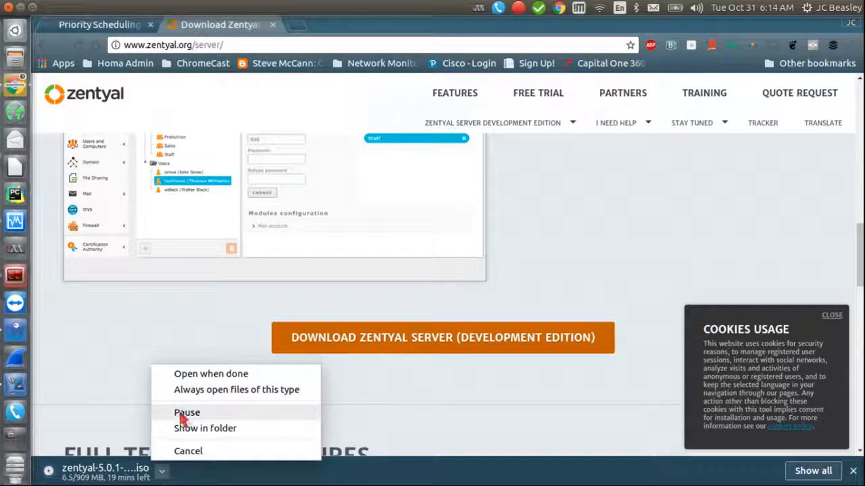
click(195, 452)
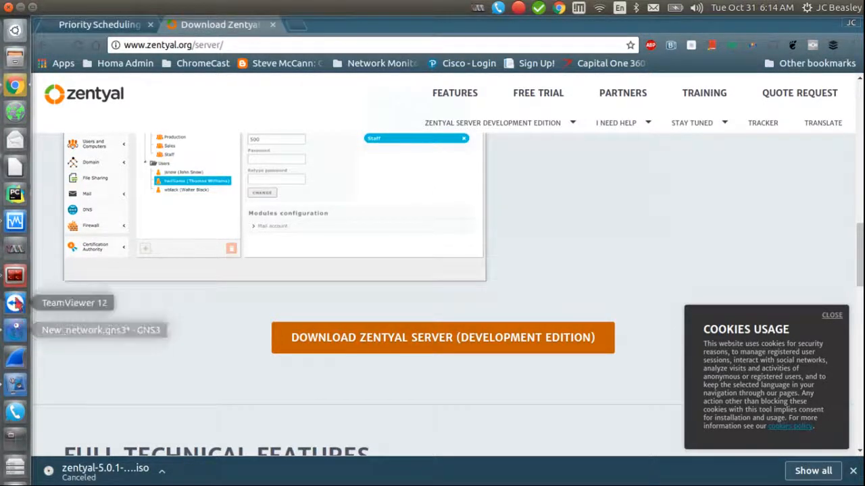
click(15, 329)
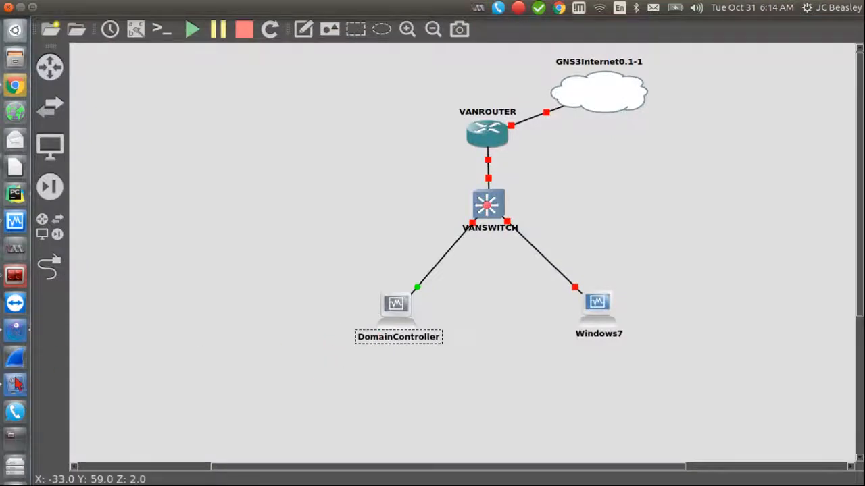
Step: Bring up the Zentyal (Base Install) VM window in VirtualBox
click(20, 223)
click(280, 170)
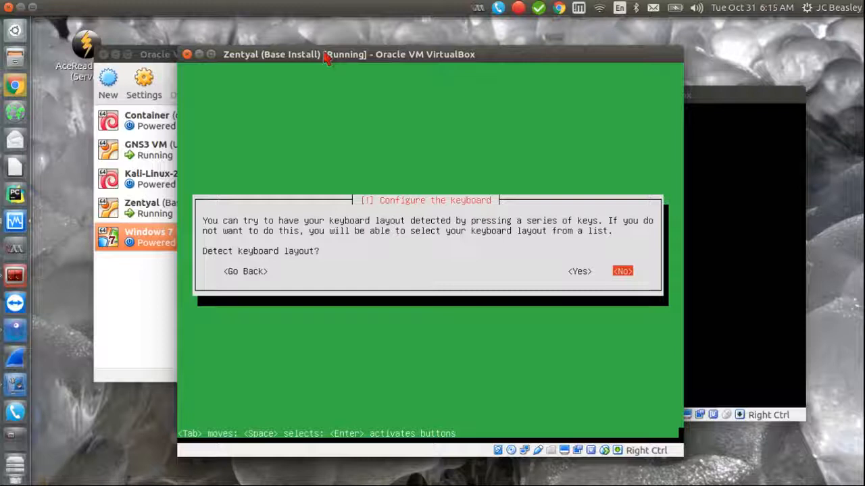
Step: Decline keyboard detection, accept English (US), and reposition the VM window
key(Return)
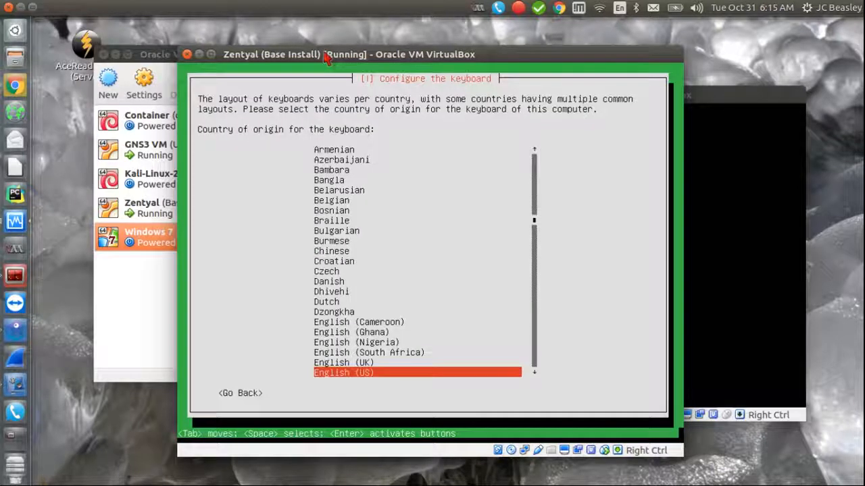
key(Return)
key(Return)
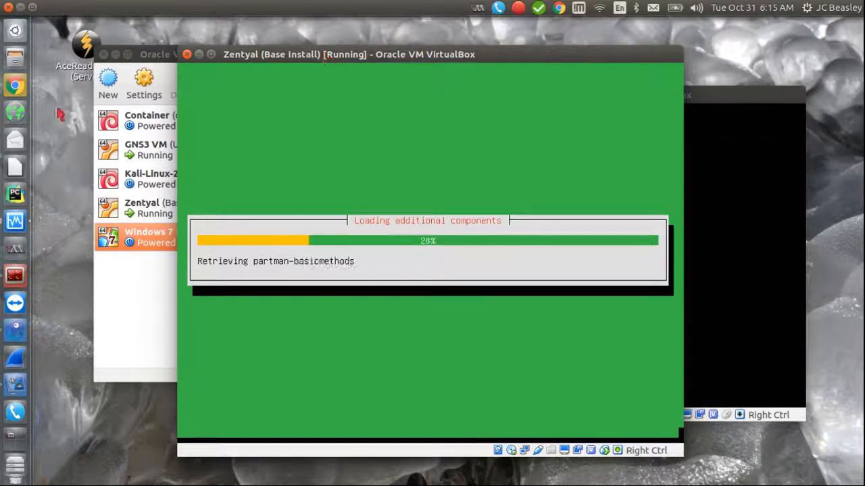
mouse_move(359, 57)
mouse_down()
mouse_move(388, 144)
mouse_move(399, 81)
mouse_move(367, 65)
mouse_up()
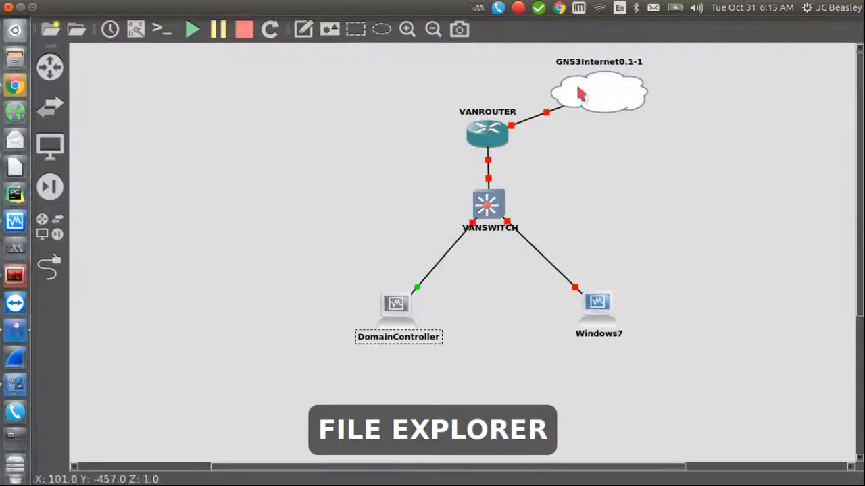
Step: Start the GNS3Internet cloud, VANROUTER and VANSWITCH nodes
right_click(579, 94)
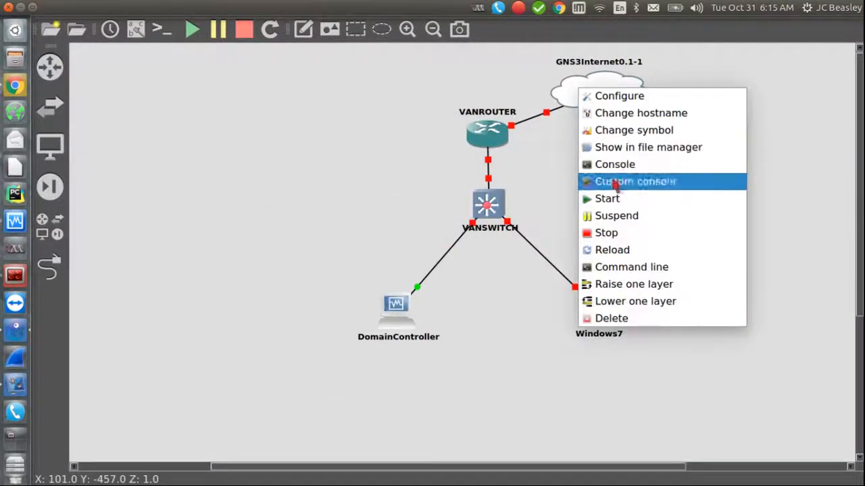
click(612, 197)
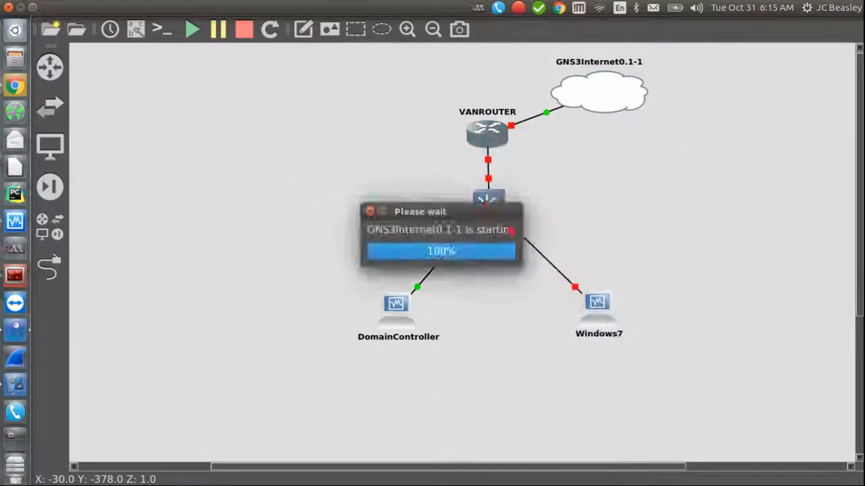
right_click(488, 131)
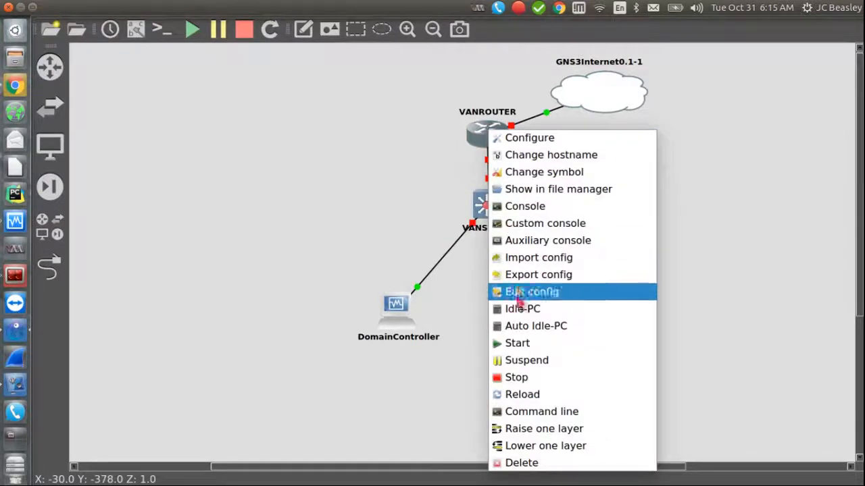
click(517, 345)
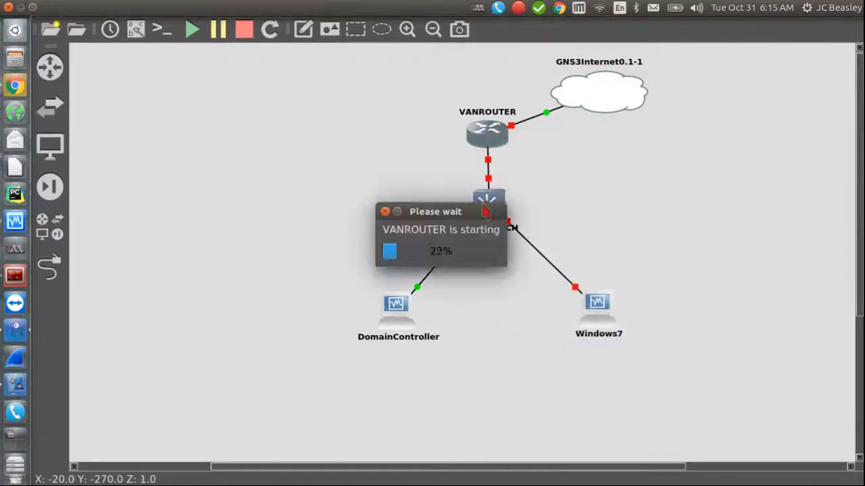
right_click(485, 208)
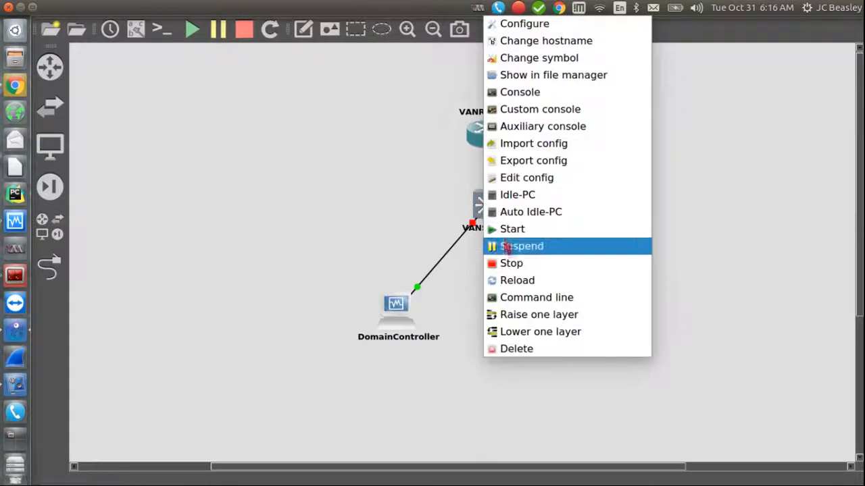
click(489, 230)
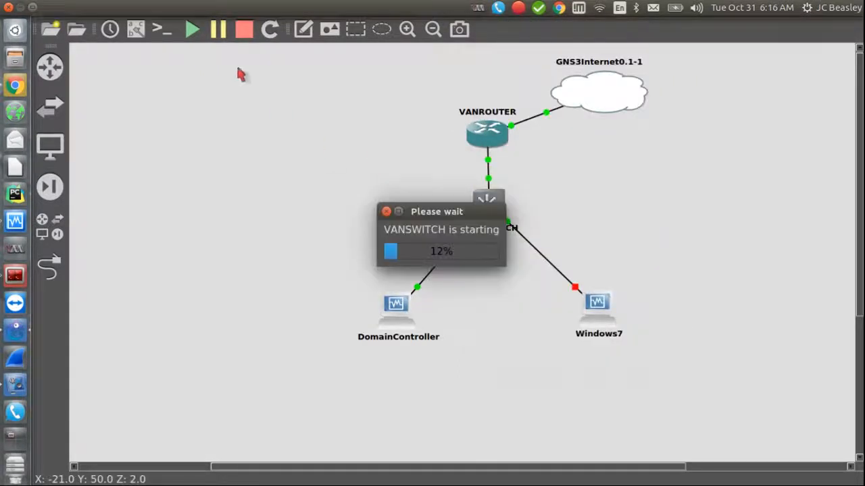
Step: Open consoles to all nodes and close the DomainController console session
click(168, 36)
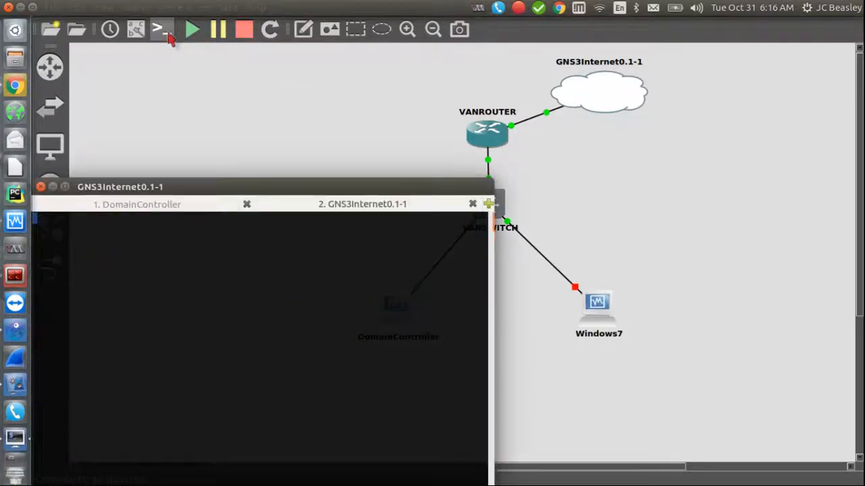
drag(223, 181, 261, 105)
click(135, 130)
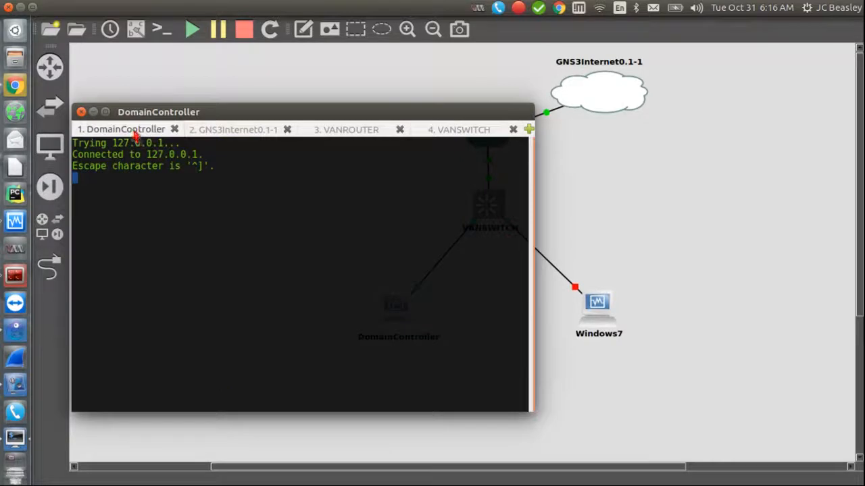
click(174, 129)
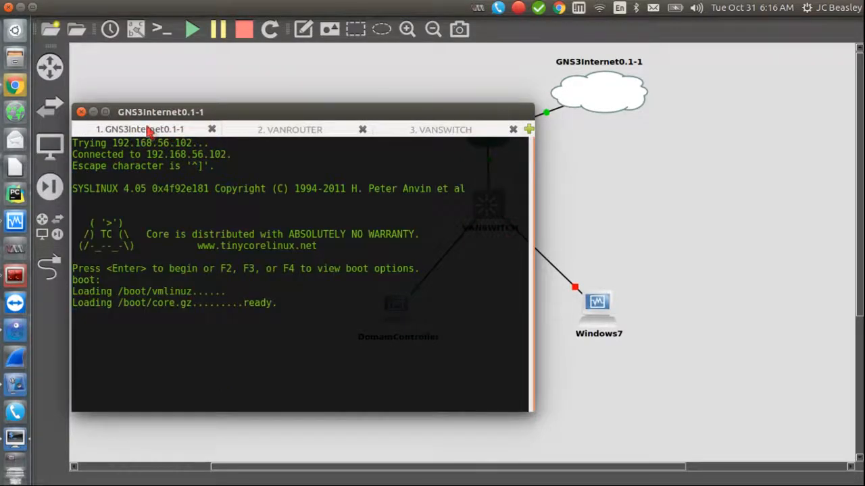
click(257, 137)
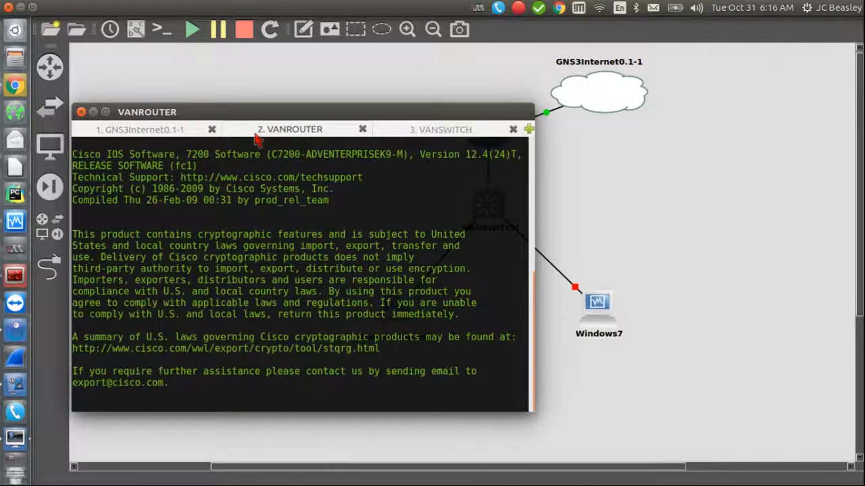
click(433, 135)
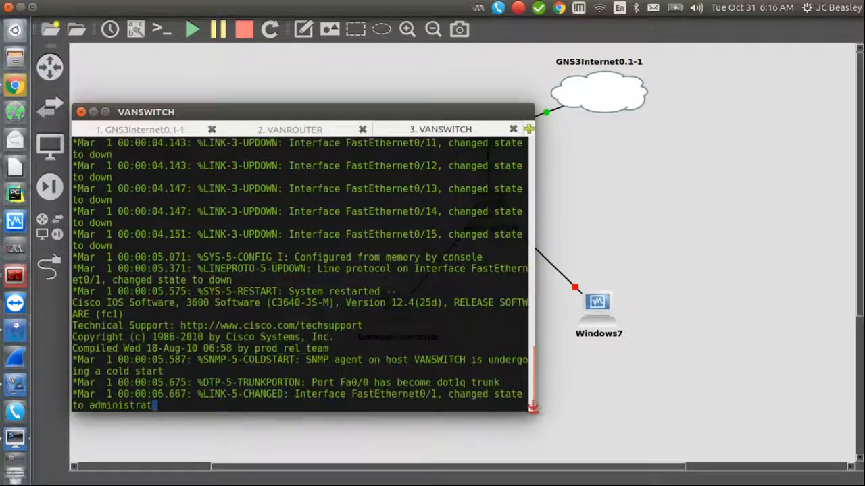
Step: Resize the console window and bring VANROUTER to its command prompt
drag(531, 408, 833, 218)
click(408, 130)
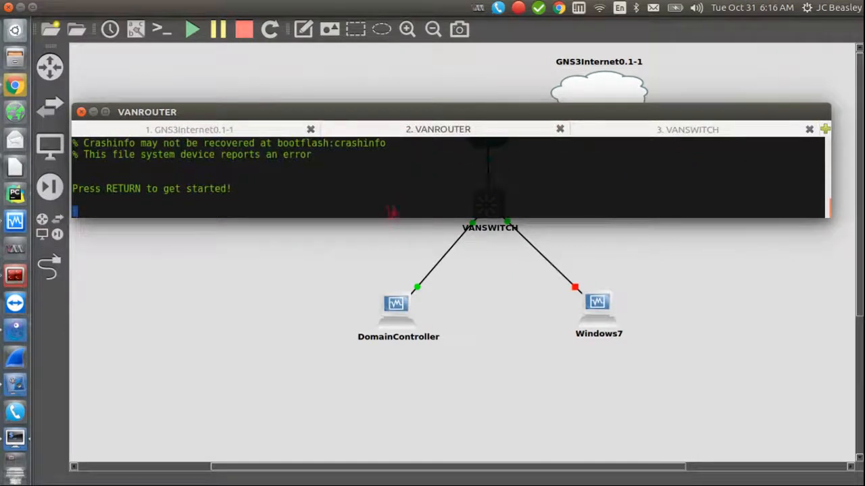
key(Return)
key(Return)
key(Return)
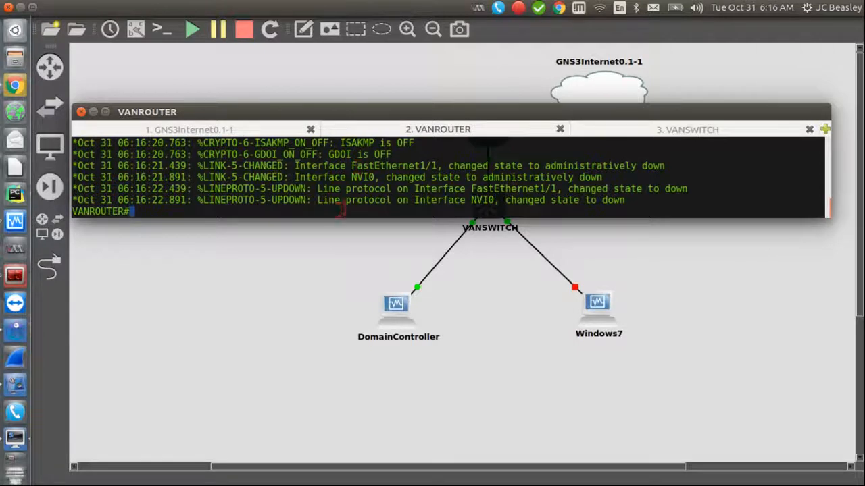
drag(405, 126, 422, 184)
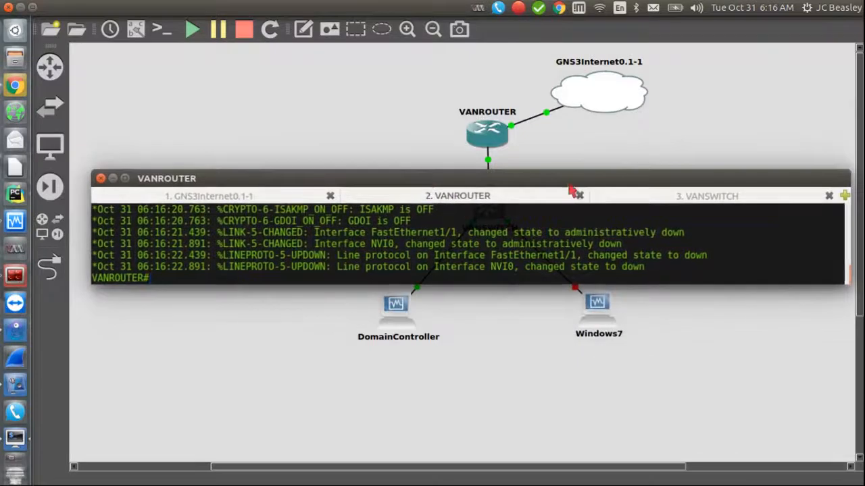
click(619, 195)
click(435, 199)
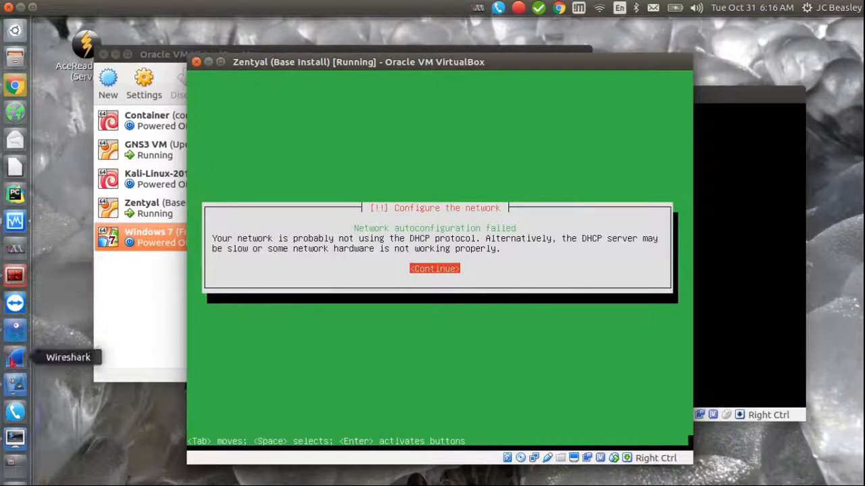
click(11, 331)
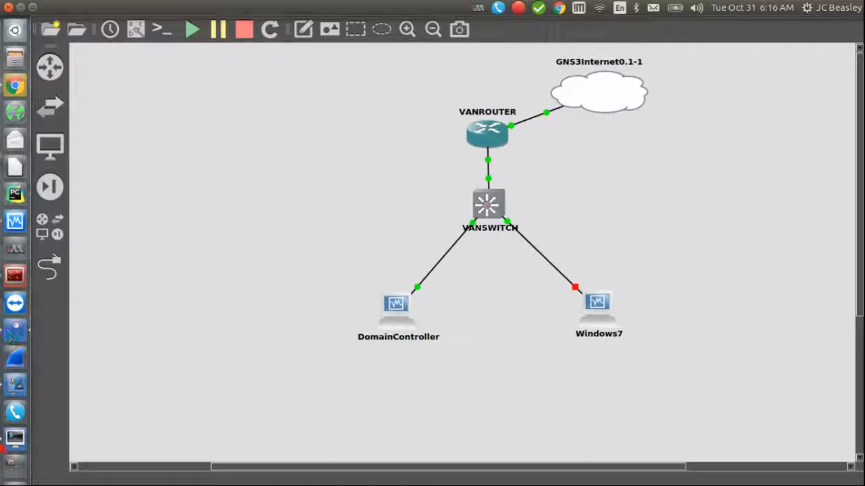
click(8, 442)
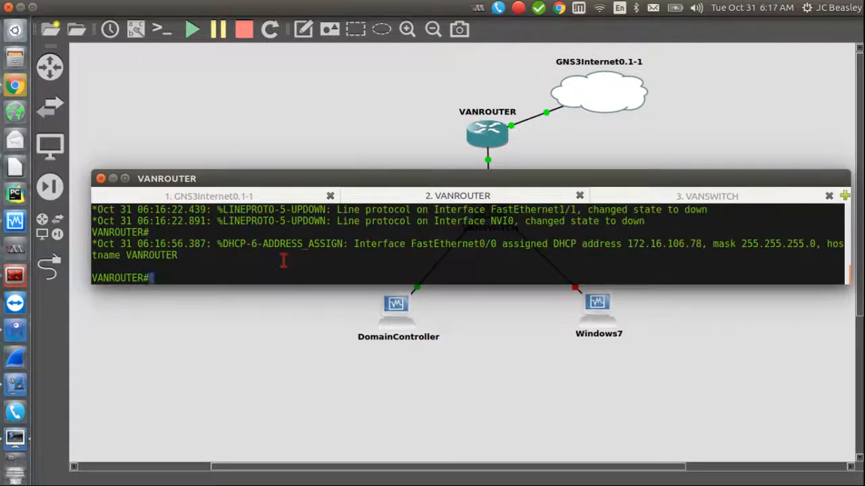
drag(379, 175, 369, 191)
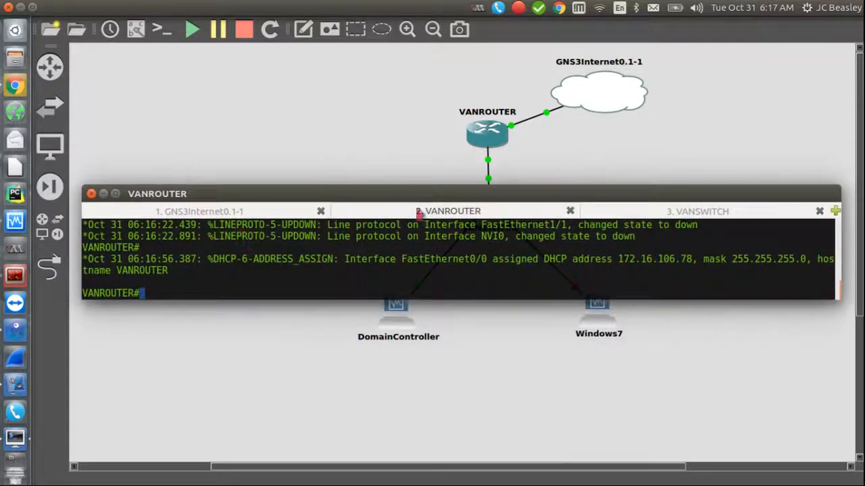
click(595, 214)
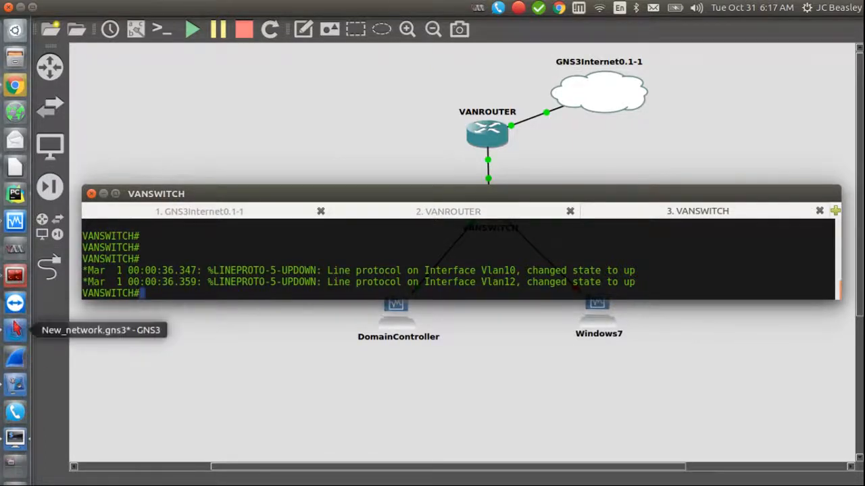
click(16, 329)
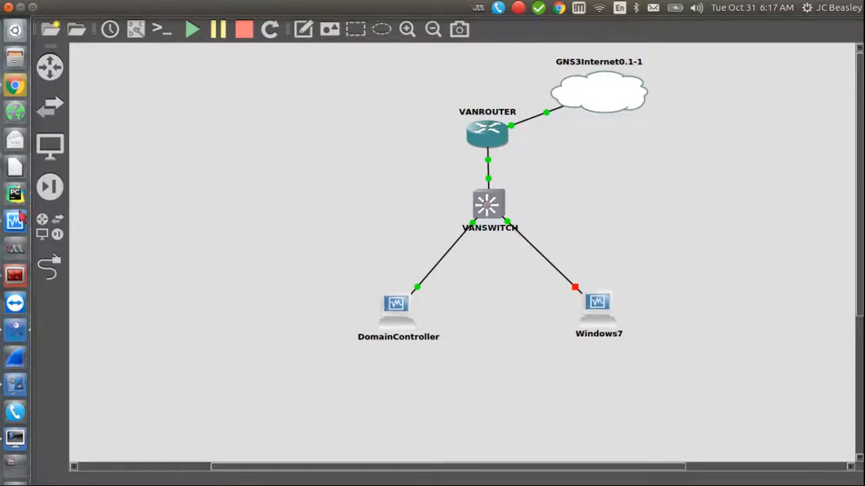
click(16, 222)
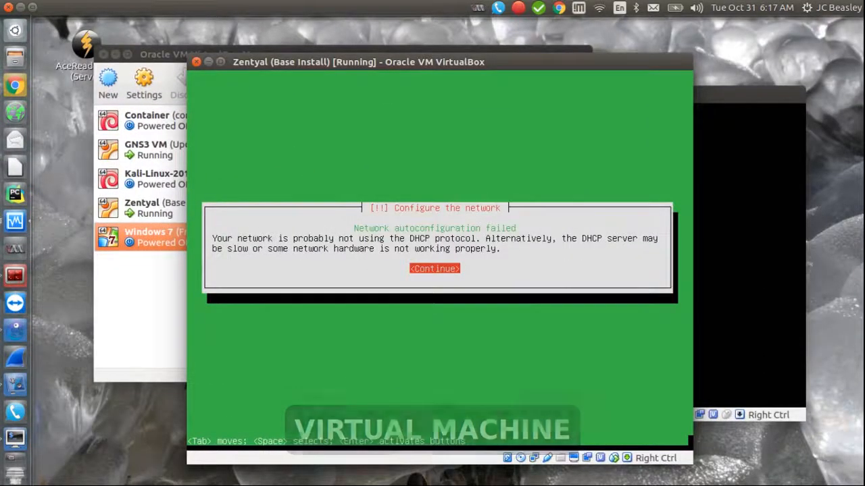
Step: Dismiss the failure notice and retry network autoconfiguration until DHCP succeeds
key(Return)
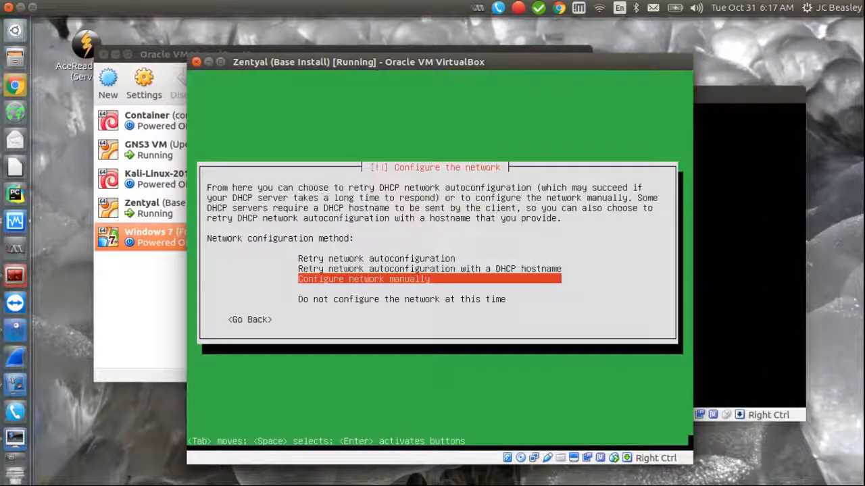
key(Up)
key(Up)
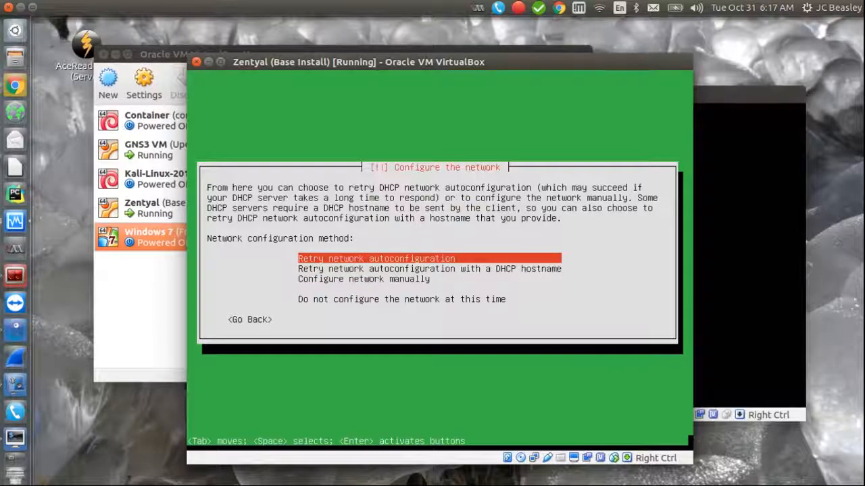
key(Return)
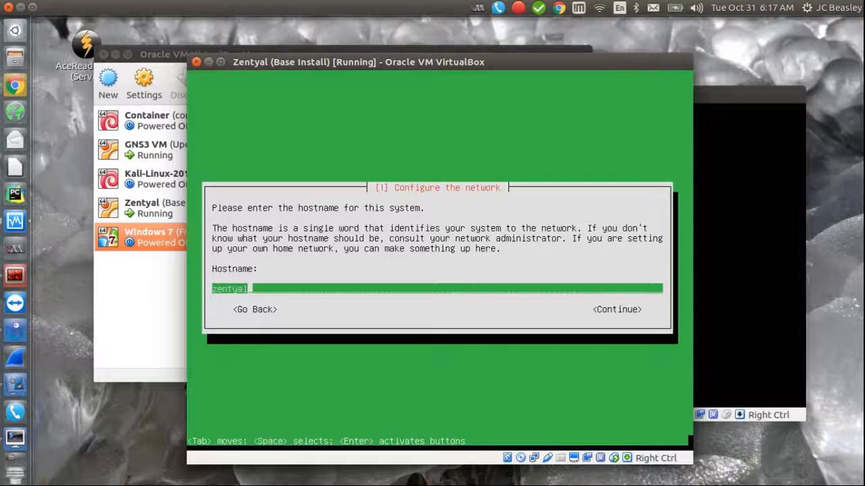
Step: Replace the default hostname with 'zentyal' and continue
key(BackSpace)
key(BackSpace)
key(BackSpace)
key(BackSpace)
key(BackSpace)
key(BackSpace)
key(BackSpace)
text(zentyal)
key(Tab)
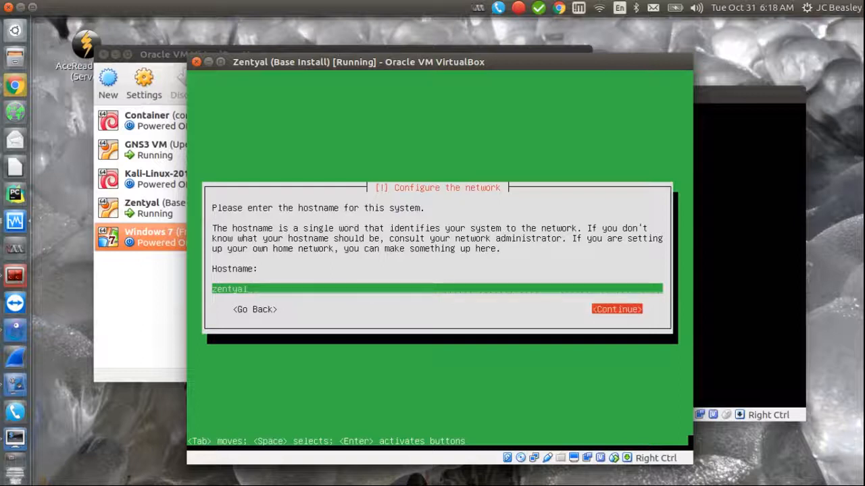
key(Return)
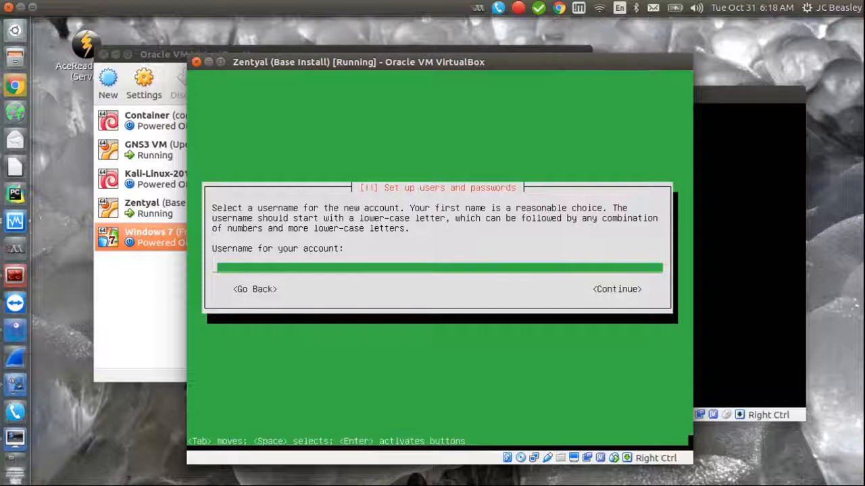
Step: Enter the username 'gns3' and a password for the new account
text(gns3)
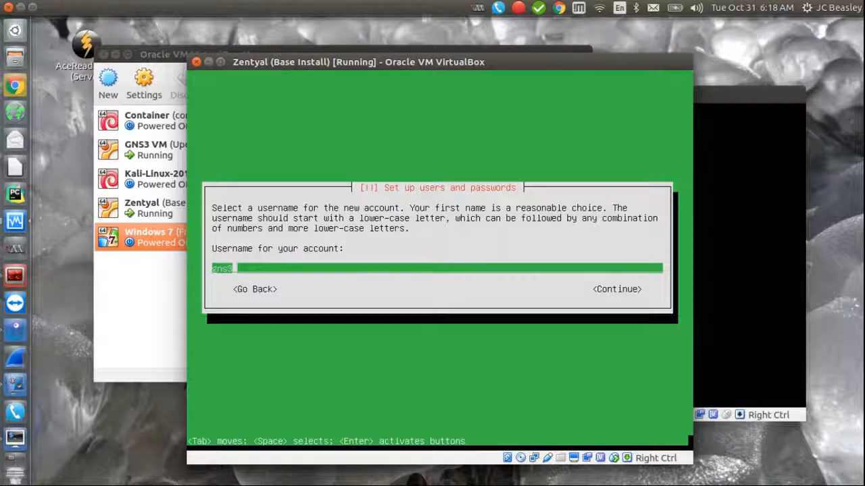
key(Return)
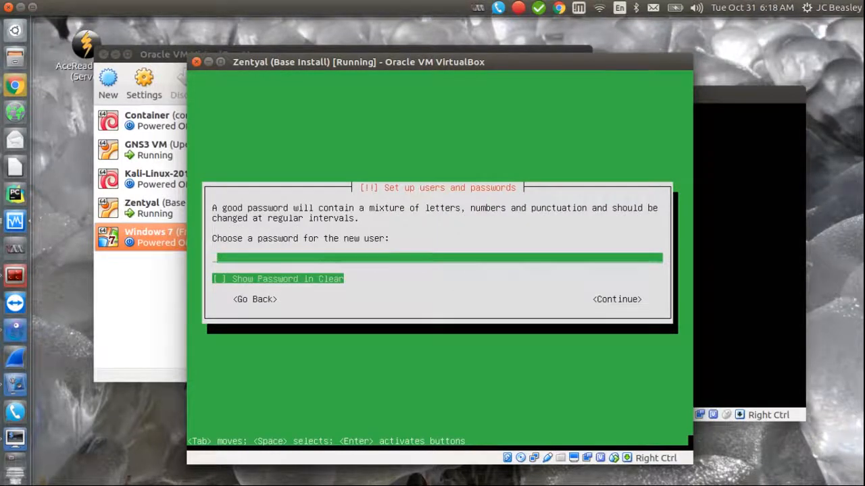
text(****)
key(Return)
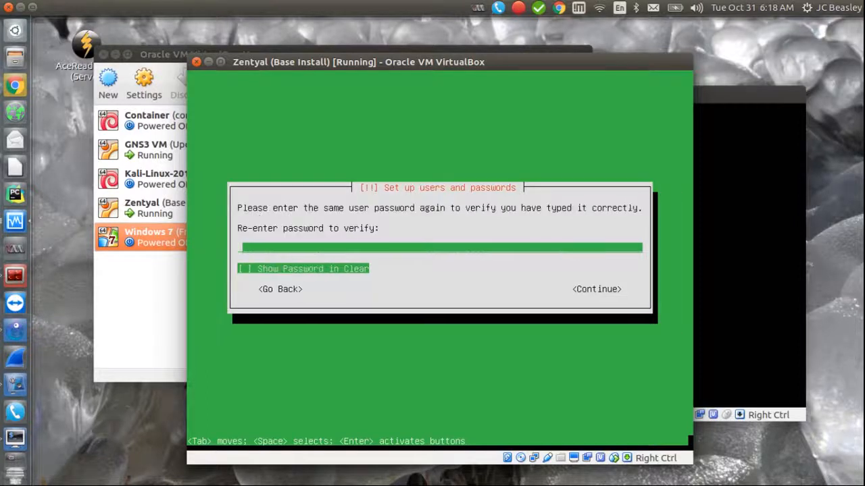
Step: Re-enter the password and accept it despite the weak-password warning
text(***)
key(Return)
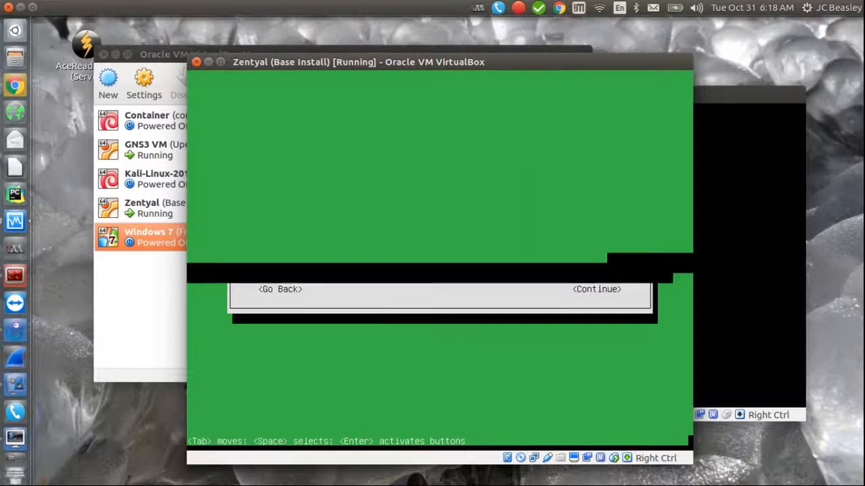
key(Left)
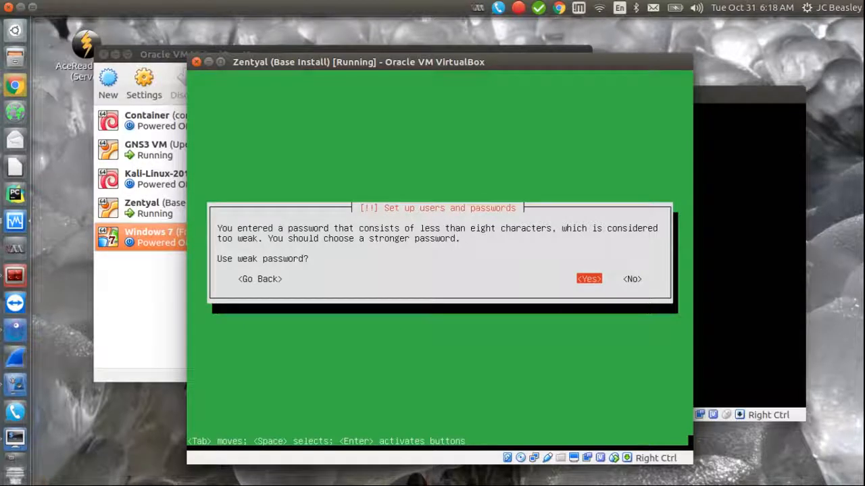
key(Return)
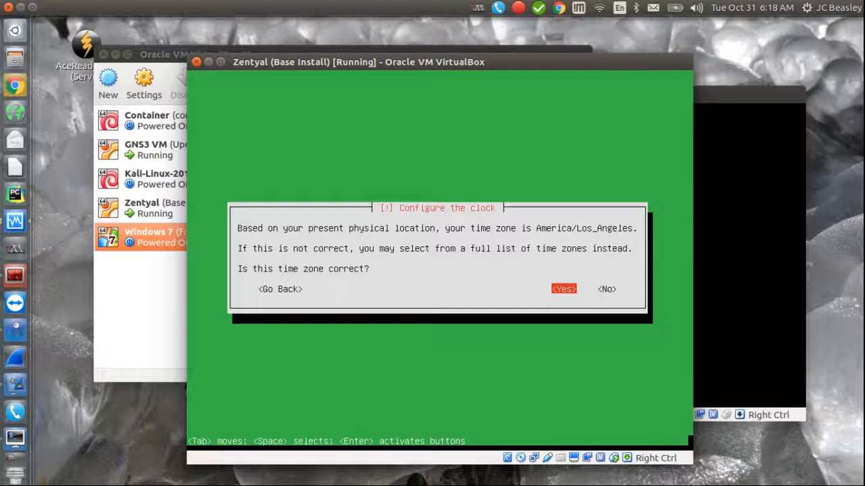
Step: Accept America/Los_Angeles as the time zone and unmount the in-use /dev/sda partitions
key(Return)
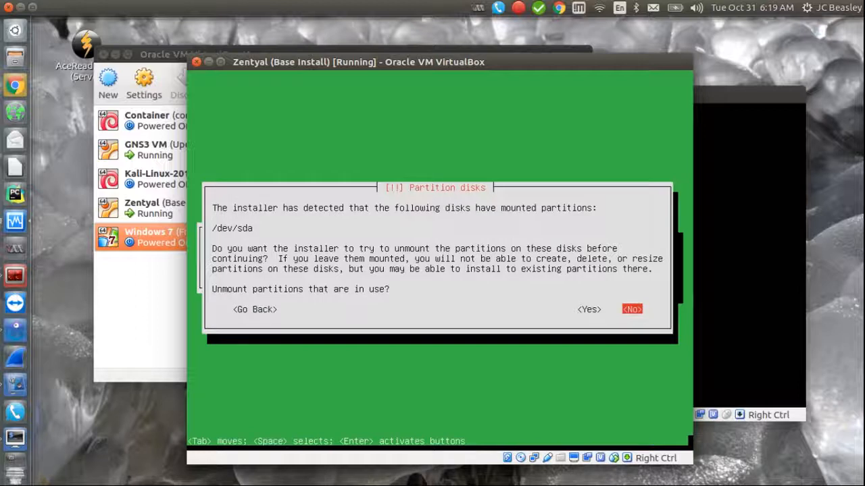
key(Left)
key(Return)
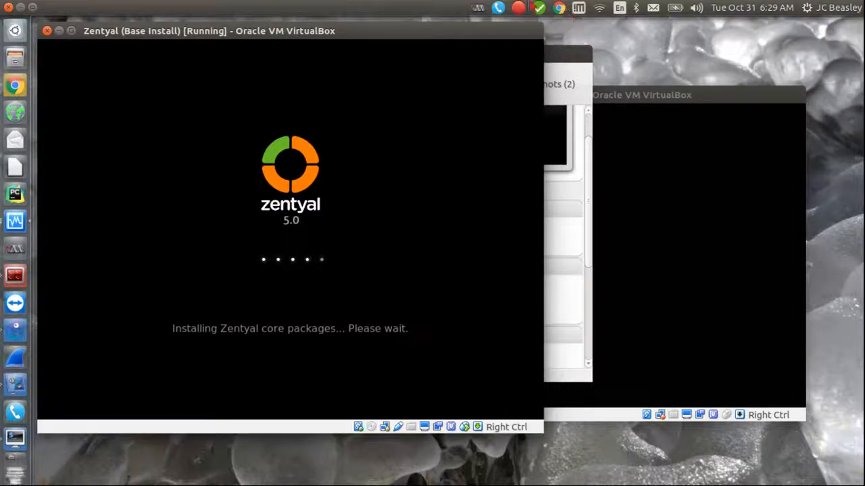
Step: Move the VirtualBox window aside while Zentyal installs and boots to the localhost:8443 login page
drag(325, 30, 378, 33)
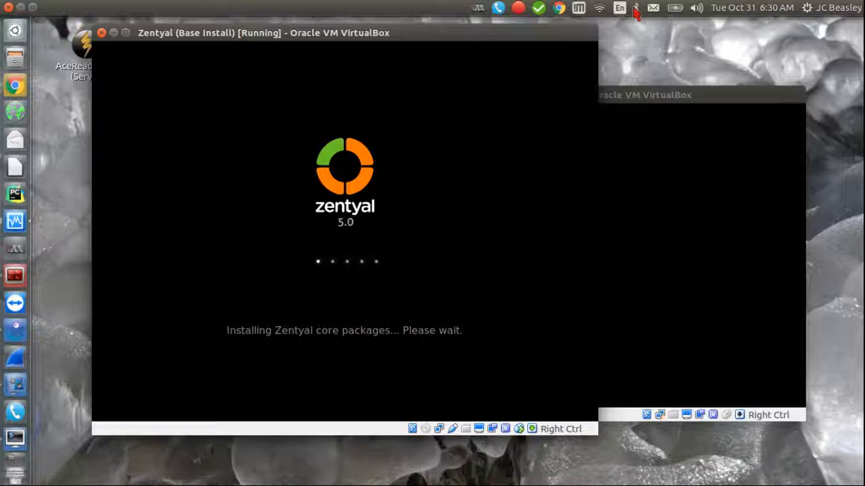
mouse_move(477, 42)
mouse_down()
mouse_move(581, 39)
mouse_move(467, 33)
mouse_up()
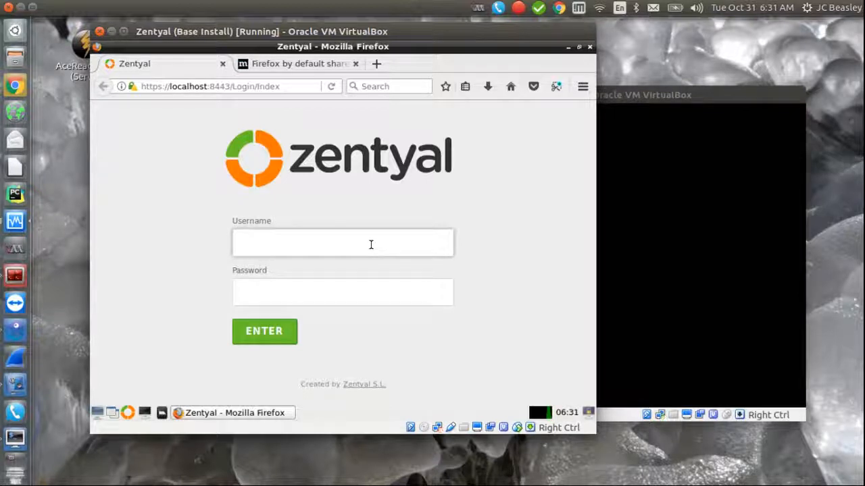
Step: Log into Zentyal web admin with the admin username and password, declining to save the login, then continue past the welcome
text(gns3)
key(Tab)
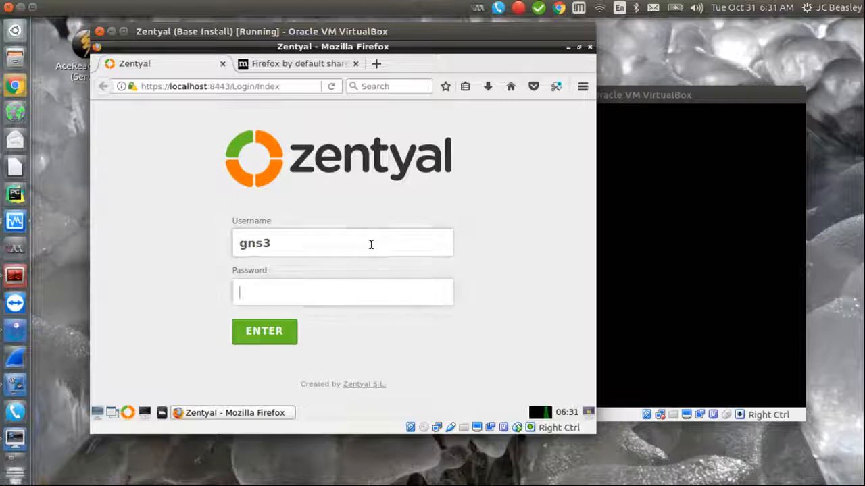
text(gns3)
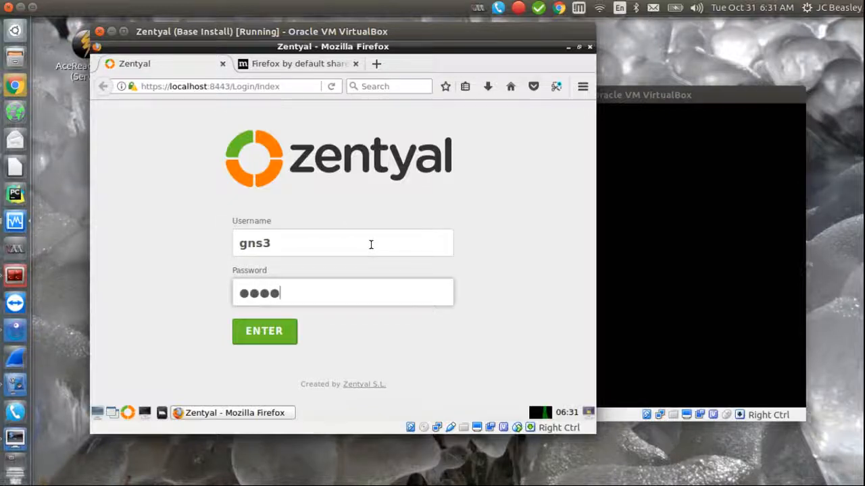
key(Return)
click(183, 222)
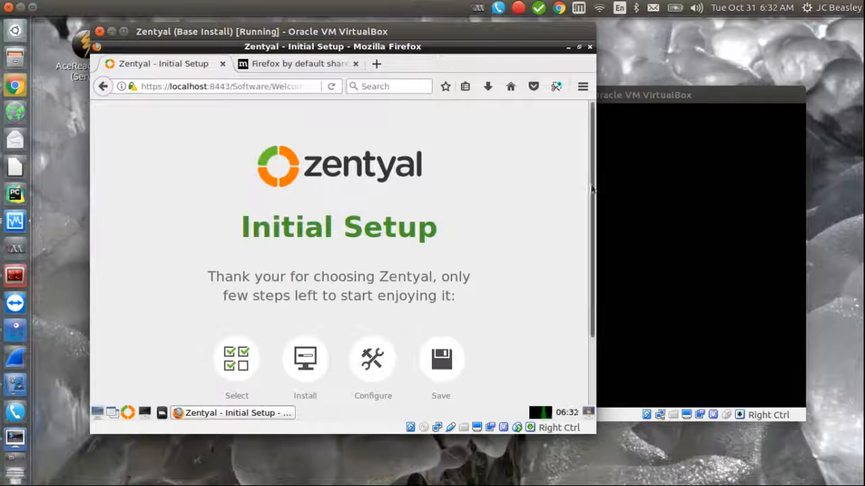
scroll(591, 193, down, 2)
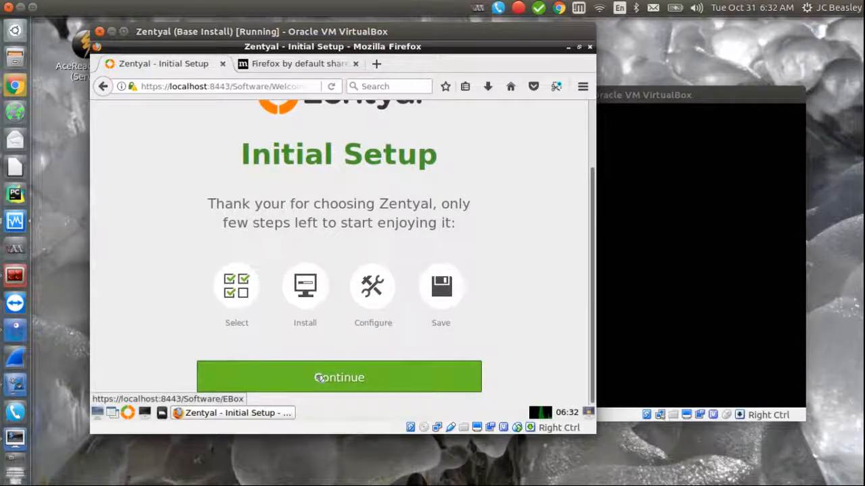
click(319, 378)
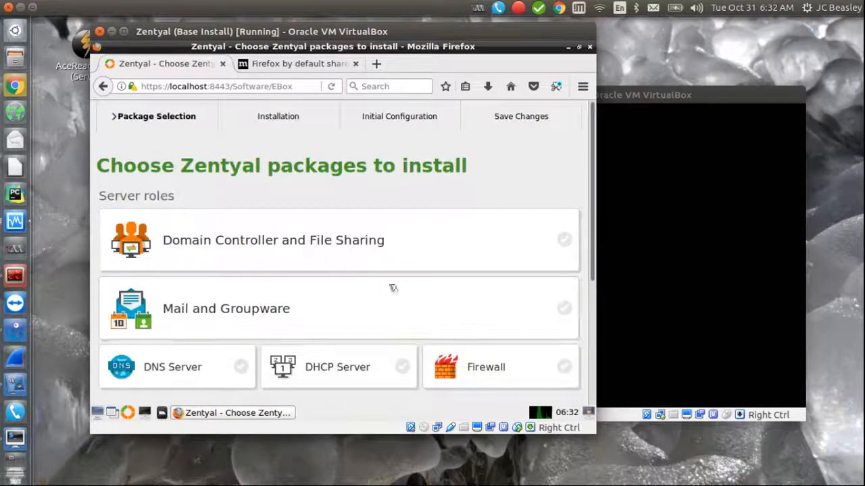
Step: Select Domain Controller and File Sharing as the only package and start its installation
drag(596, 209, 695, 205)
drag(644, 193, 643, 216)
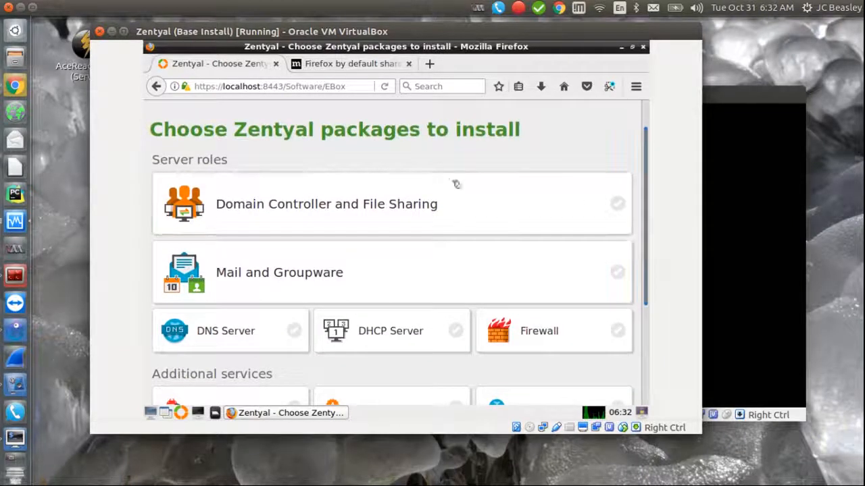
click(591, 203)
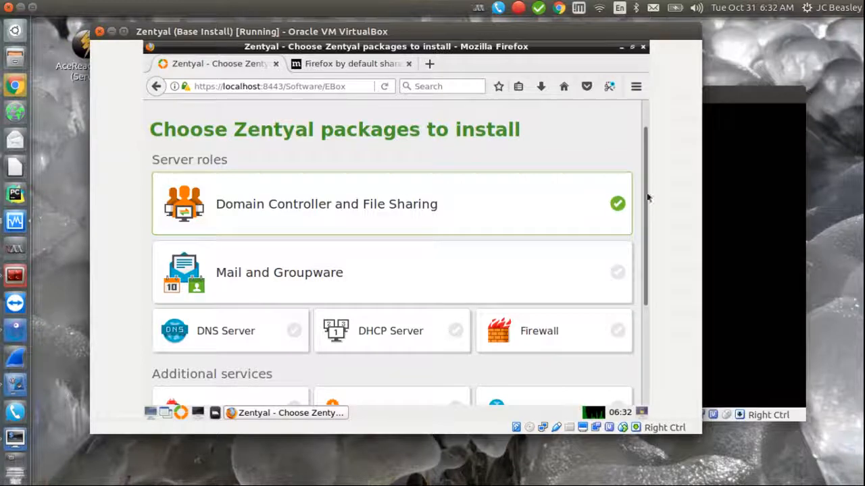
drag(646, 200, 639, 324)
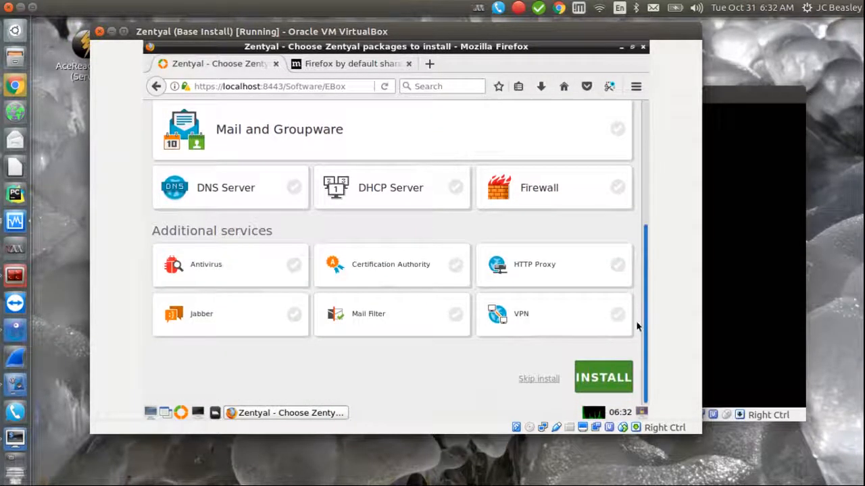
click(598, 386)
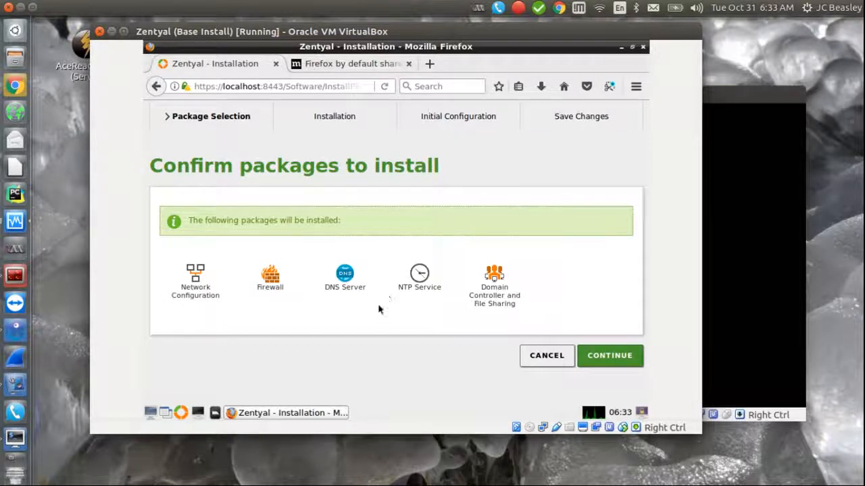
Step: Confirm the listed packages and let all 204 installation actions finish
click(610, 358)
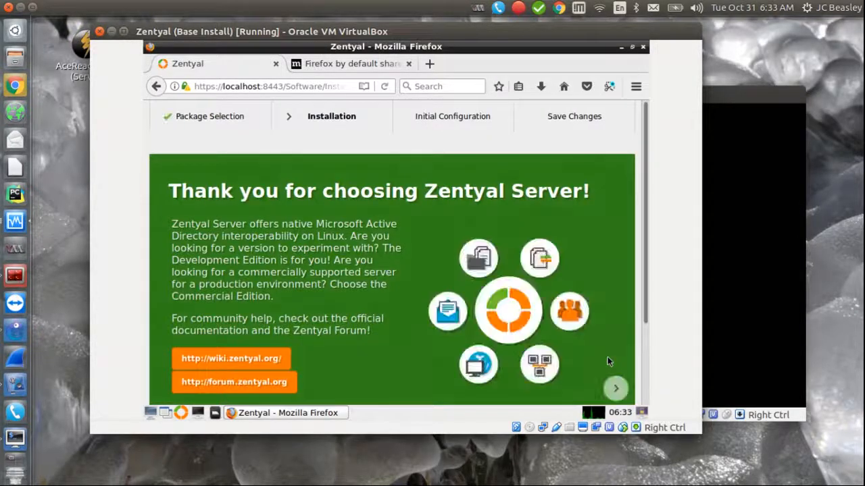
drag(646, 210, 648, 296)
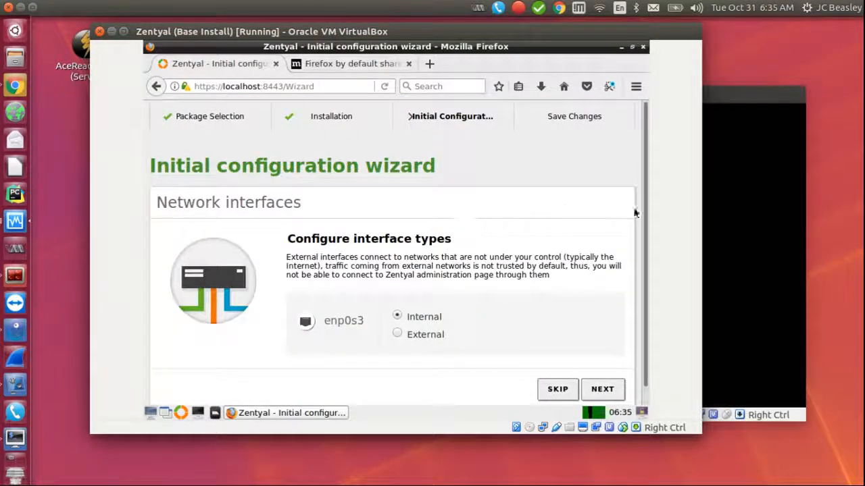
Step: Accept enp0s3 as an internal network interface and continue
drag(646, 214, 645, 243)
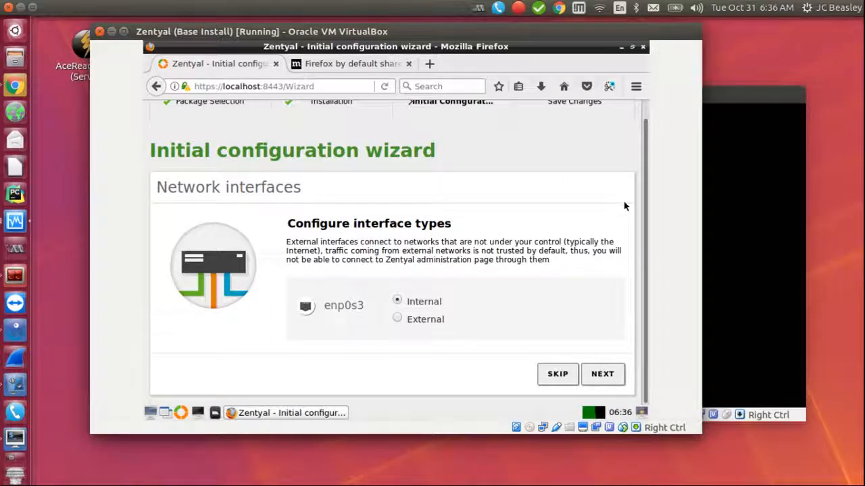
drag(645, 174, 646, 159)
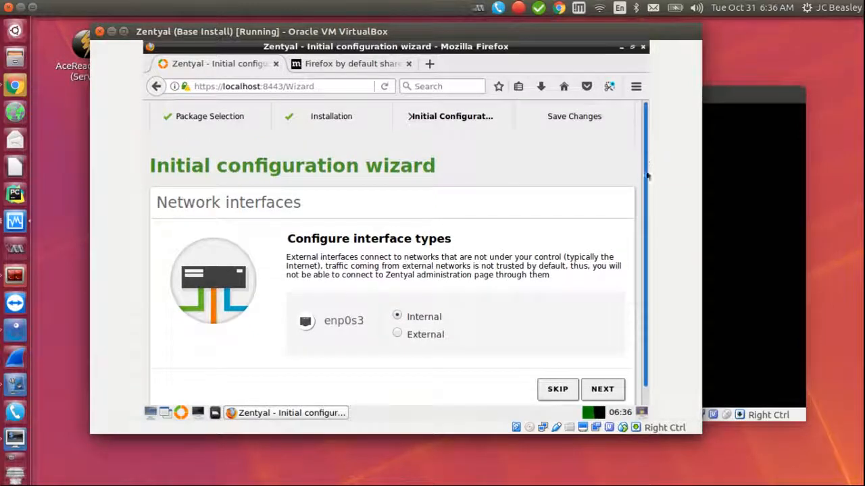
scroll(647, 216, down, 1)
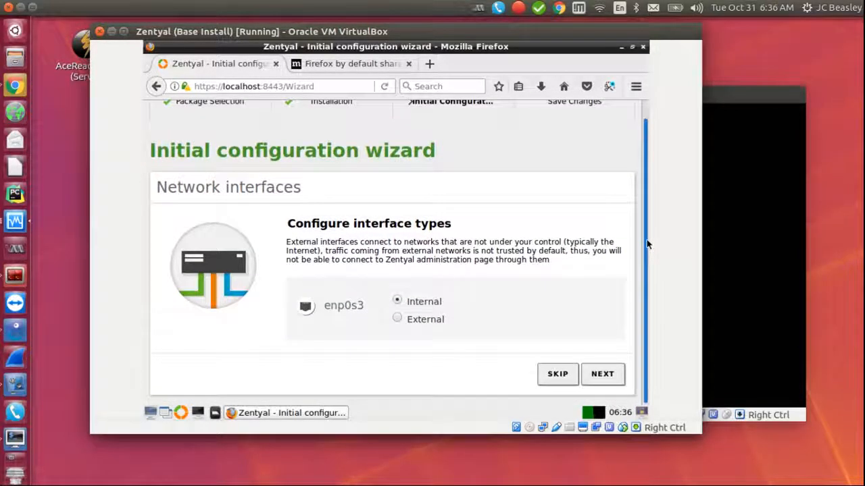
drag(647, 241, 645, 162)
scroll(648, 202, down, 1)
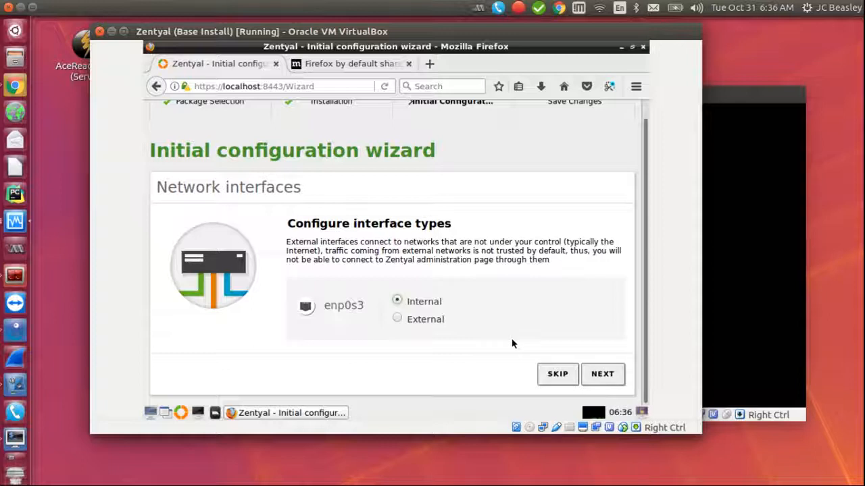
click(602, 375)
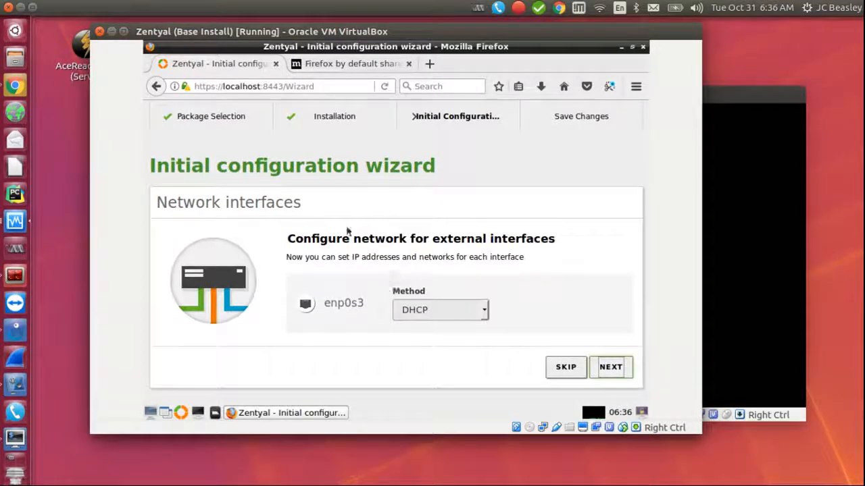
Step: Keep DHCP as enp0s3's addressing method and advance to Users and Groups
click(486, 311)
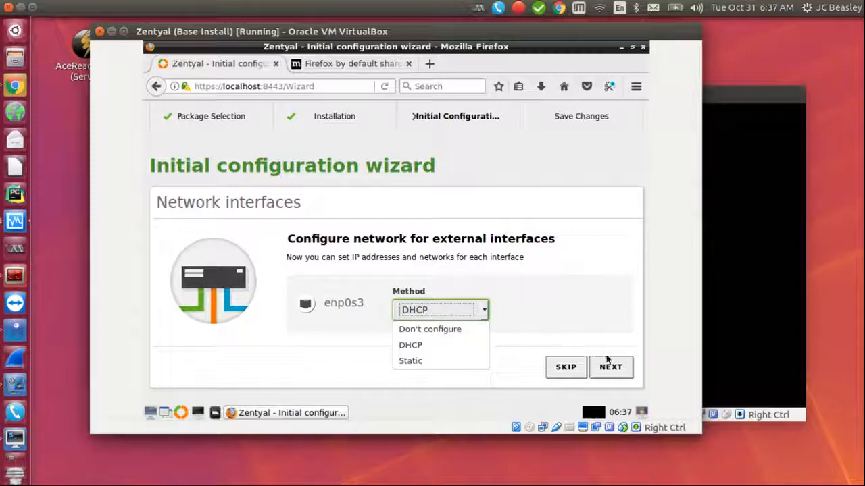
click(639, 339)
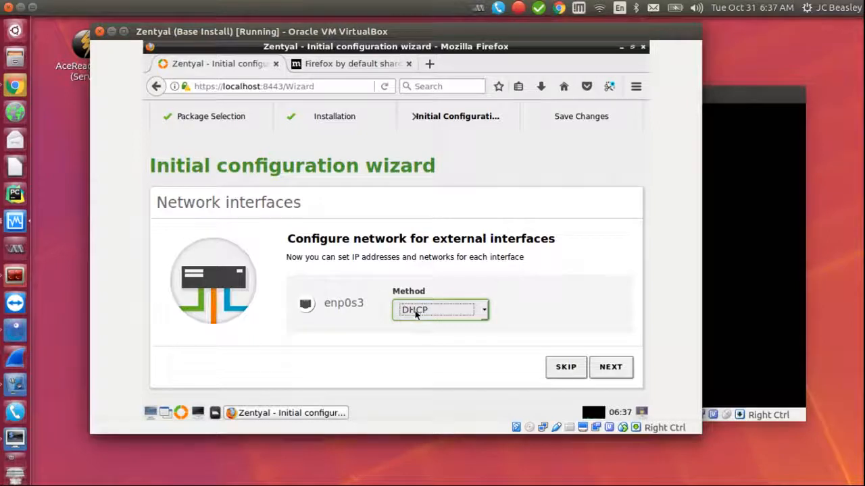
click(610, 368)
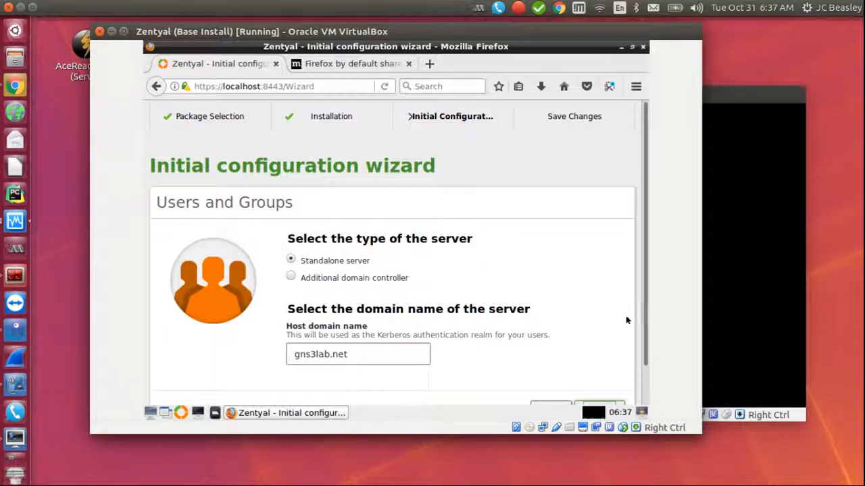
Step: Retype gns3lab.net as the standalone server's host domain name and finish the wizard
scroll(645, 348, down, 1)
scroll(645, 348, down, 1)
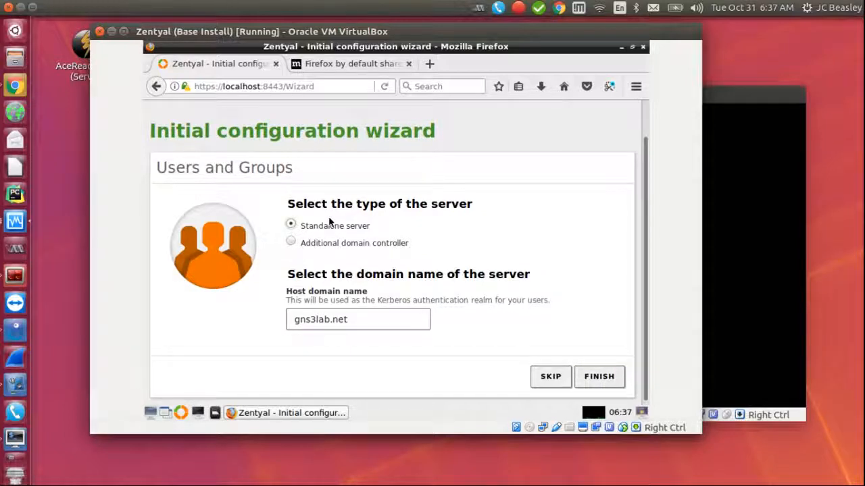
drag(347, 319, 232, 315)
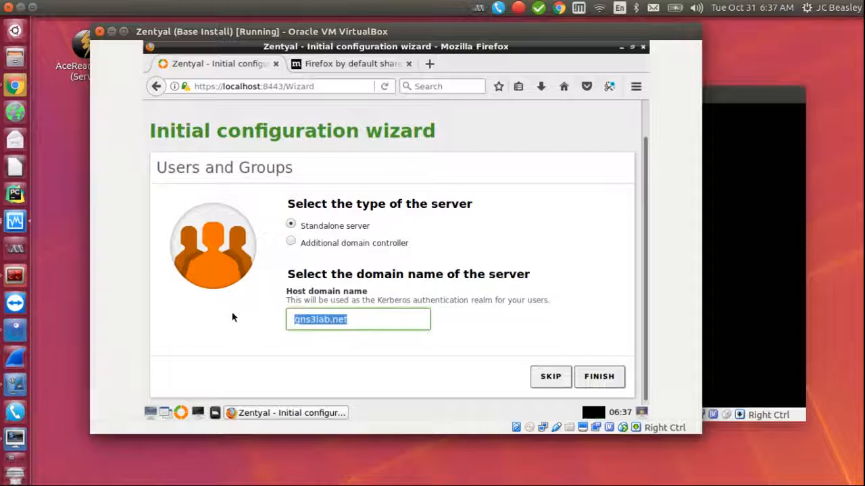
click(232, 317)
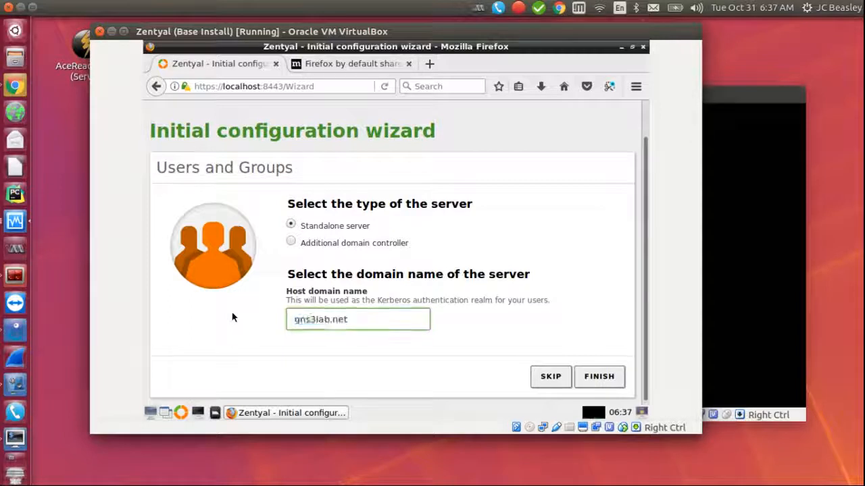
drag(358, 319, 188, 300)
text(g)
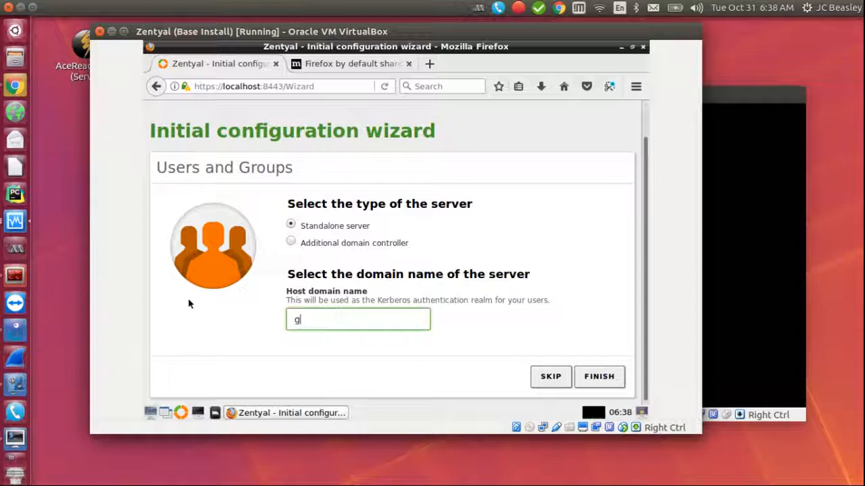
text(ns3lab.net)
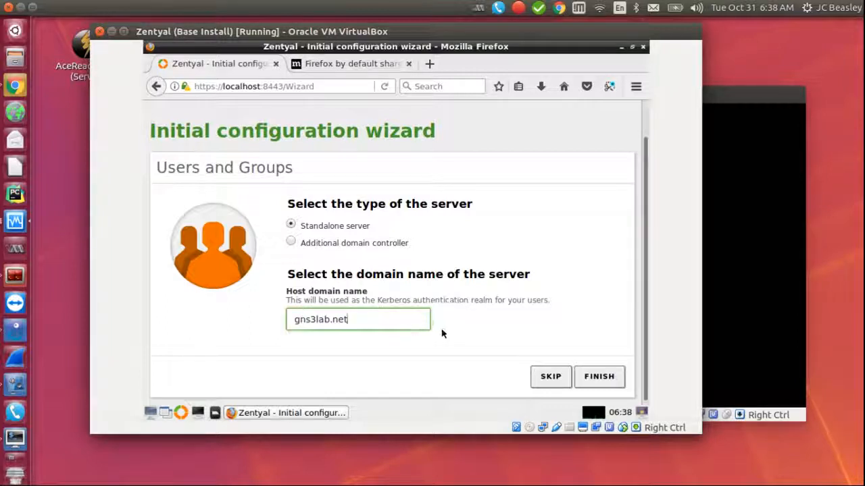
click(597, 380)
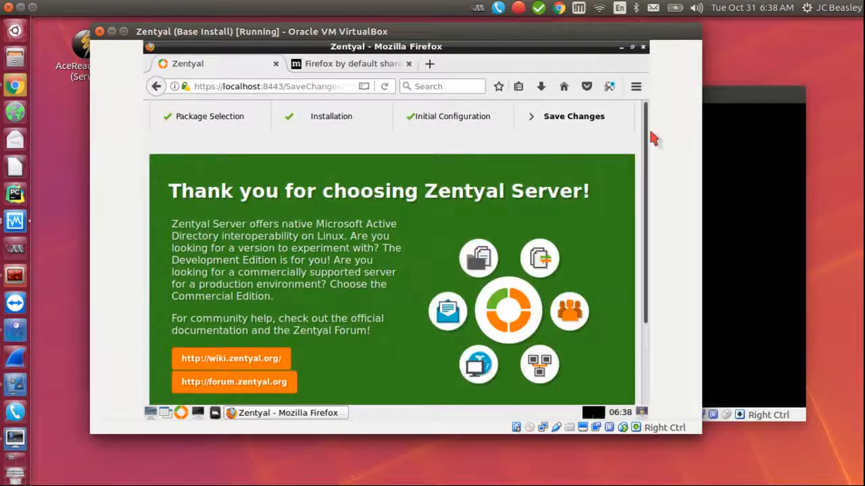
Step: Scroll the Save Changes page while all 19 operations complete and Installation finished appears
drag(646, 135, 660, 219)
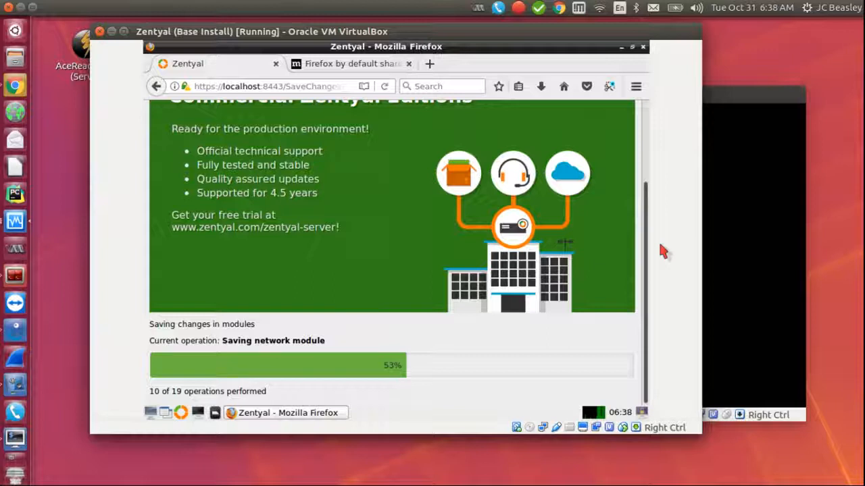
drag(643, 253, 640, 228)
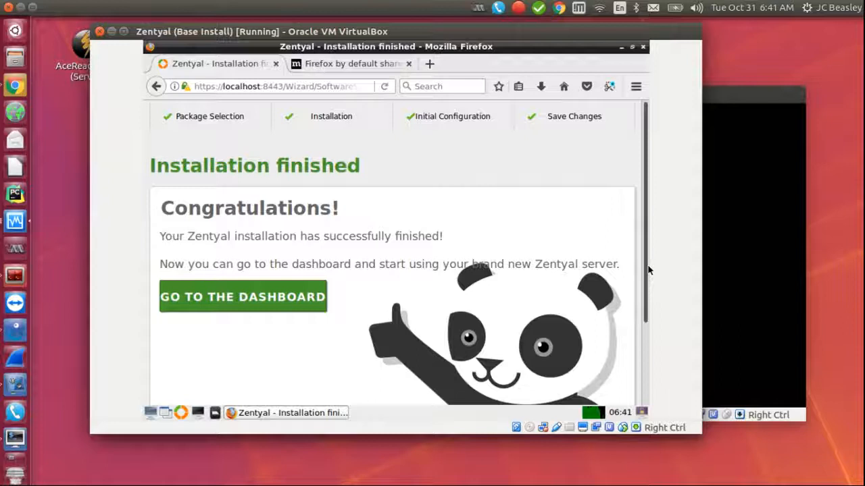
Step: Go to the Zentyal Dashboard and maximize the VirtualBox window to full screen
drag(646, 270, 649, 338)
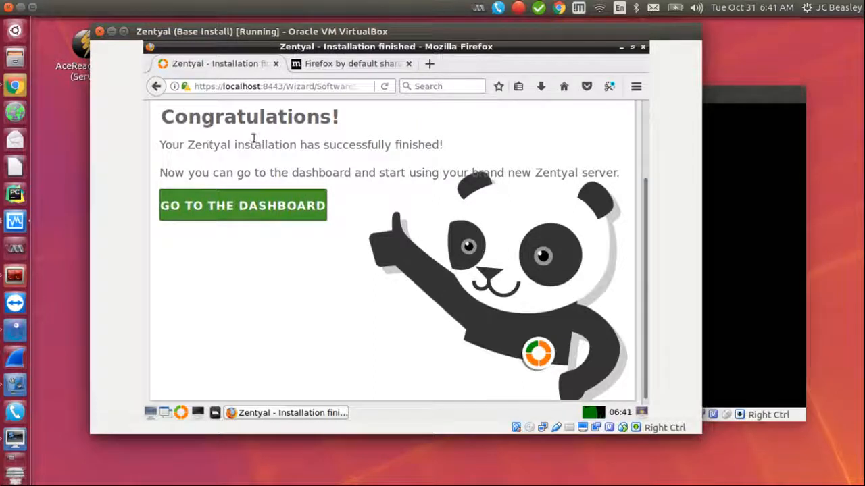
click(236, 210)
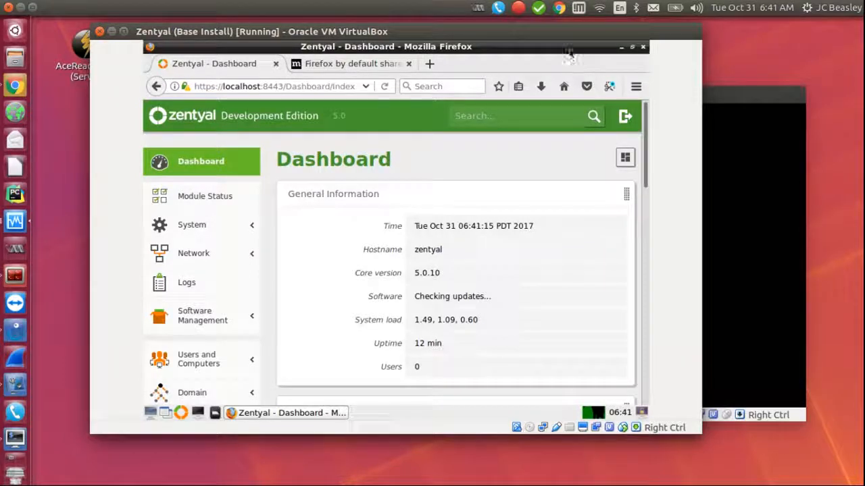
double_click(568, 33)
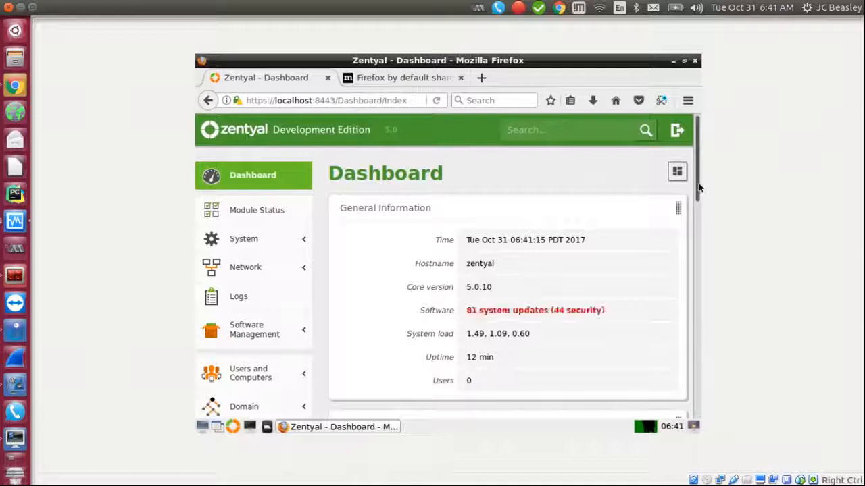
scroll(700, 194, down, 1)
drag(700, 194, 718, 209)
Step: Open the '81 system updates (44 security)' list and scroll through the updates table
click(573, 247)
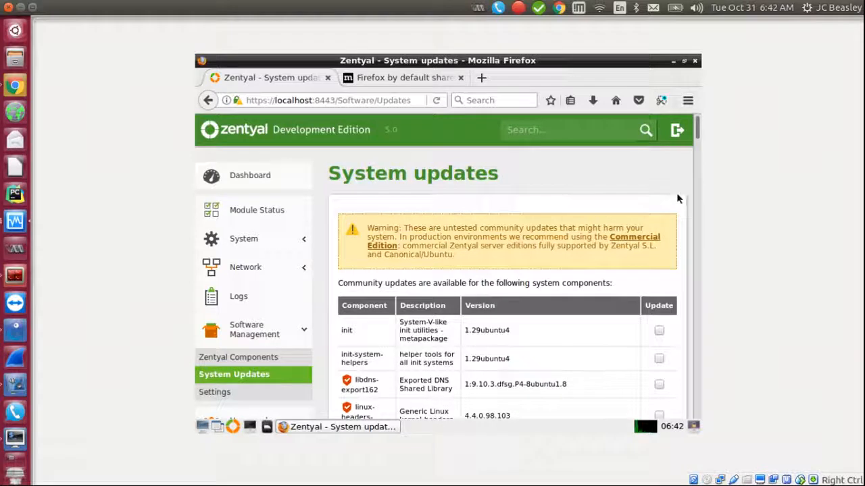
drag(700, 130, 694, 296)
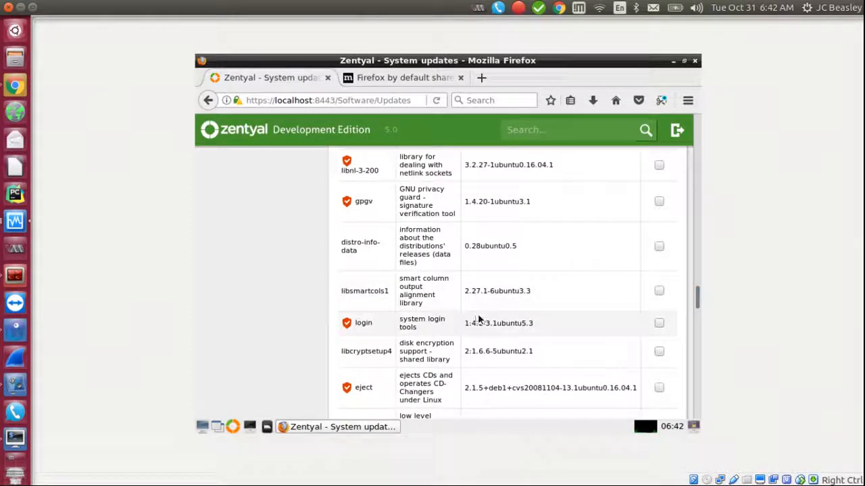
drag(699, 295, 679, 141)
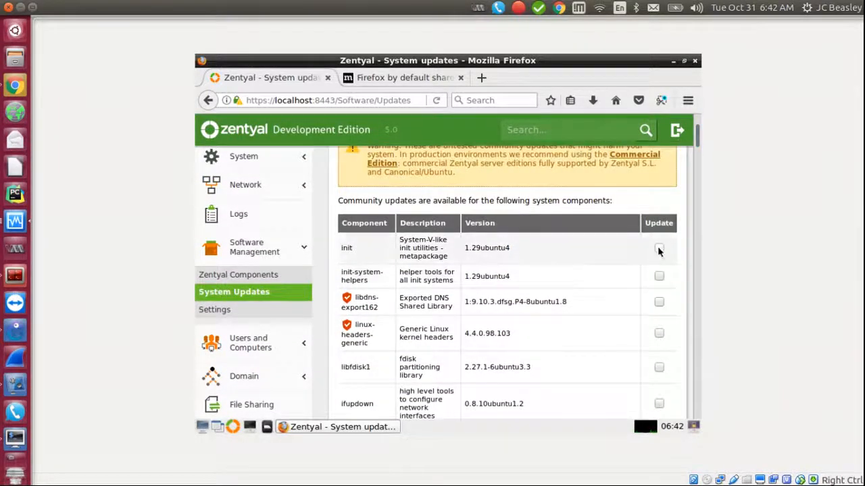
drag(696, 154, 682, 126)
Step: Return to the Zentyal Dashboard and expand the Domain section in the sidebar
click(243, 183)
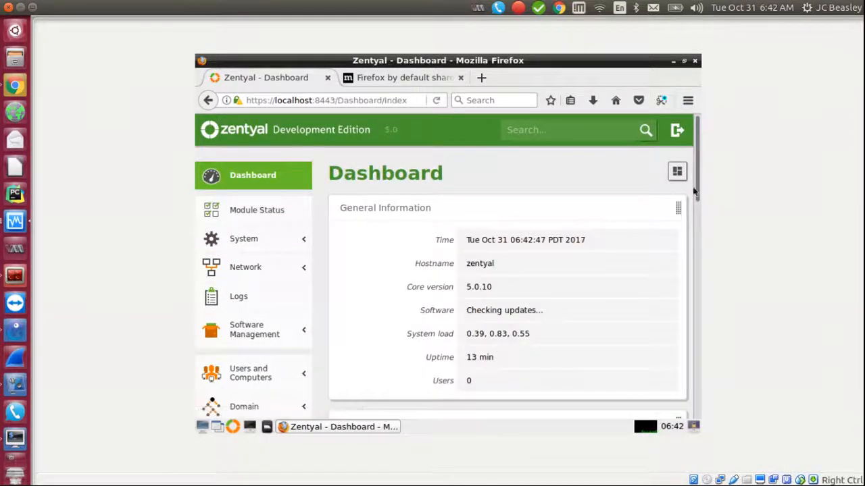
drag(696, 184, 689, 215)
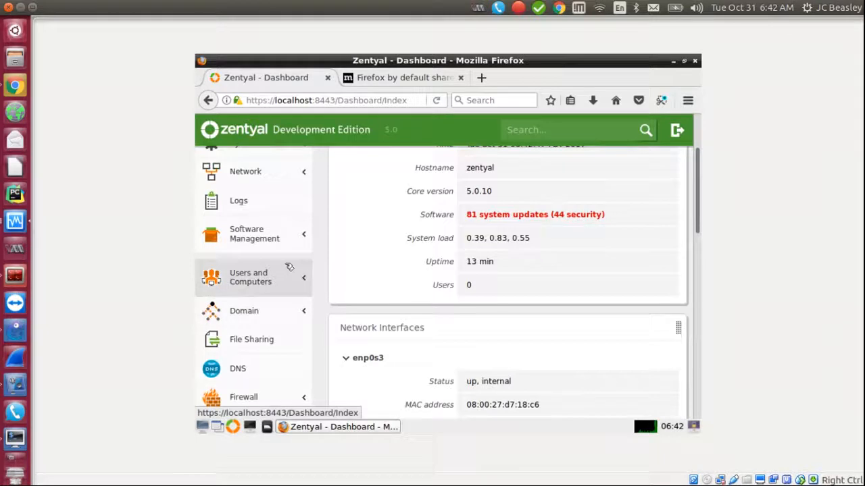
click(242, 312)
Step: In Domain Settings, replace the server description 'Zentyal Server' with 'Domain Controller'
click(225, 336)
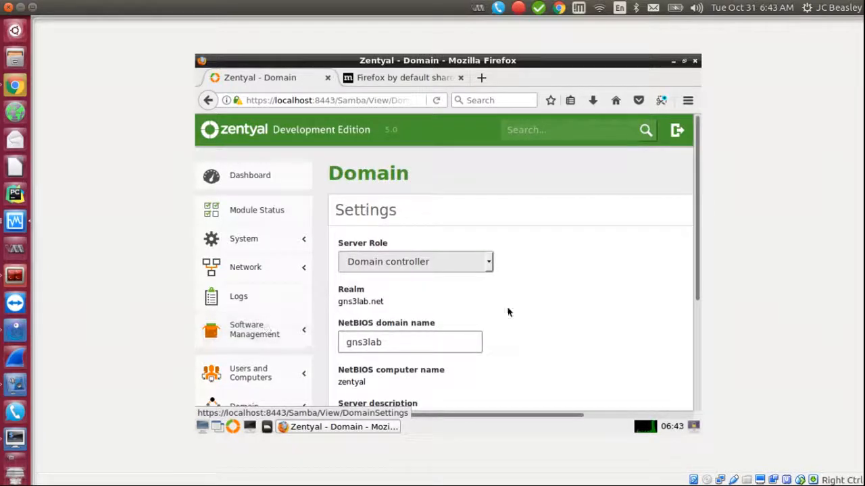
drag(696, 222, 696, 323)
drag(433, 284, 292, 270)
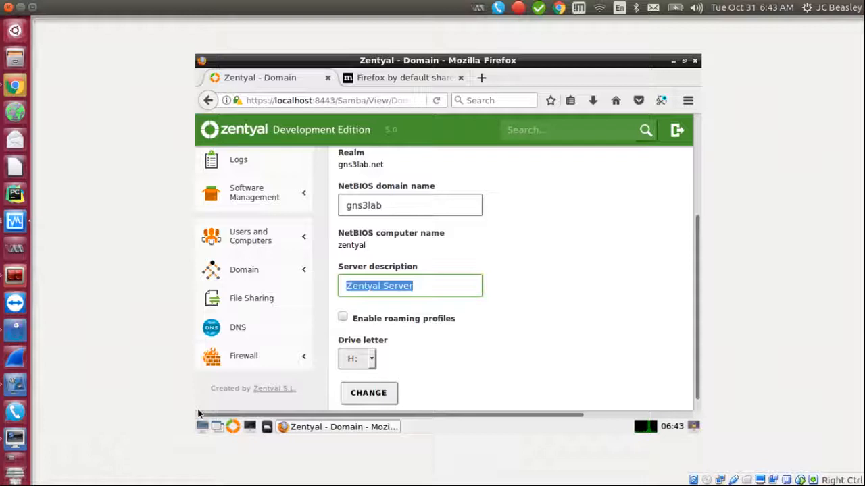
text(Domain Controller)
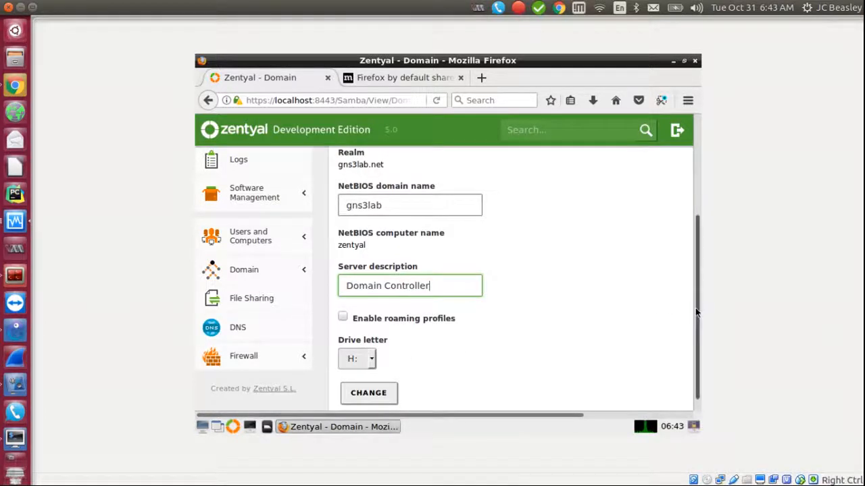
scroll(690, 318, down, 1)
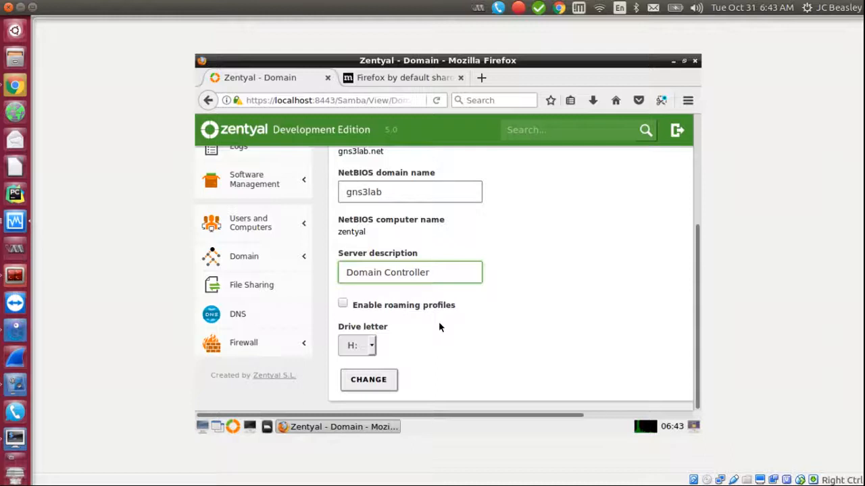
Step: Set the home drive letter to U: and apply the Domain Controller settings
click(371, 346)
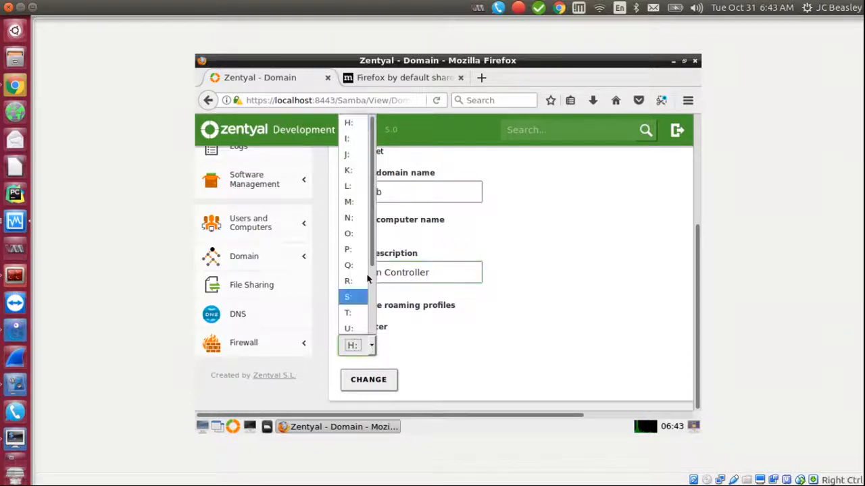
scroll(371, 247, down, 2)
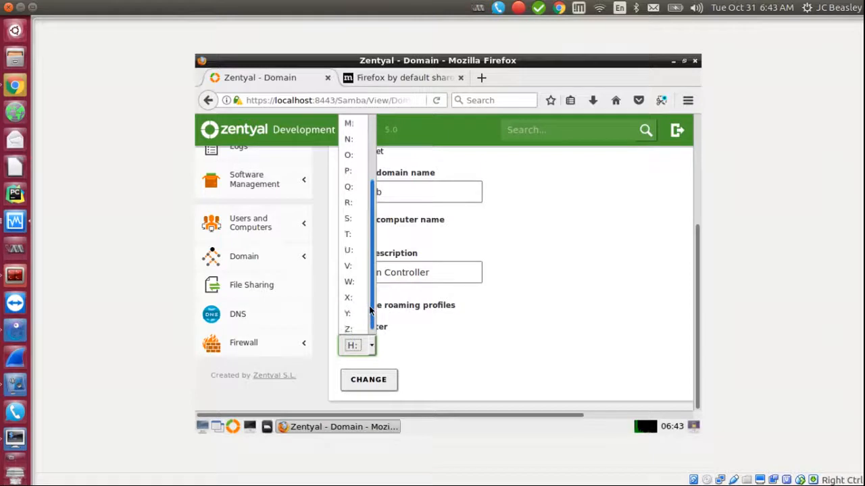
scroll(369, 245, up, 2)
drag(368, 246, 370, 210)
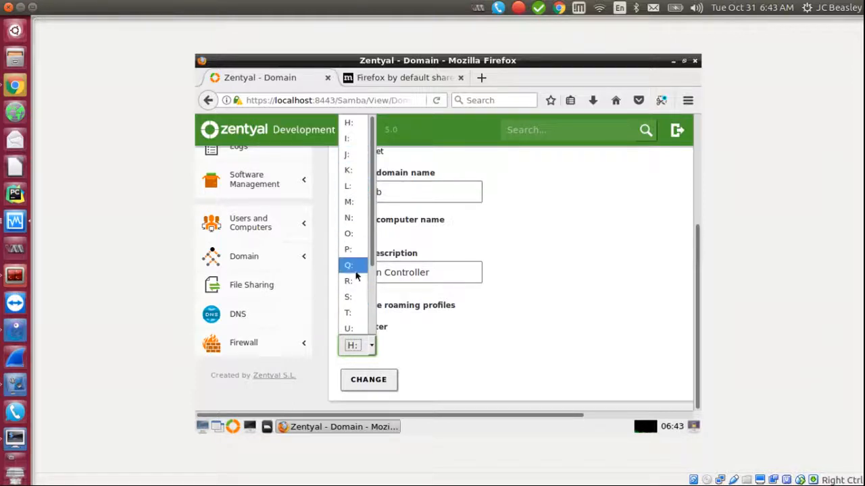
scroll(375, 247, down, 2)
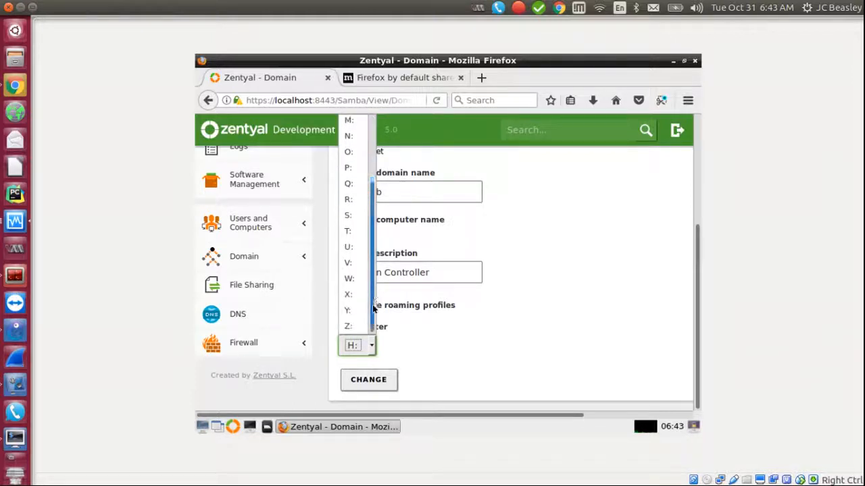
click(348, 252)
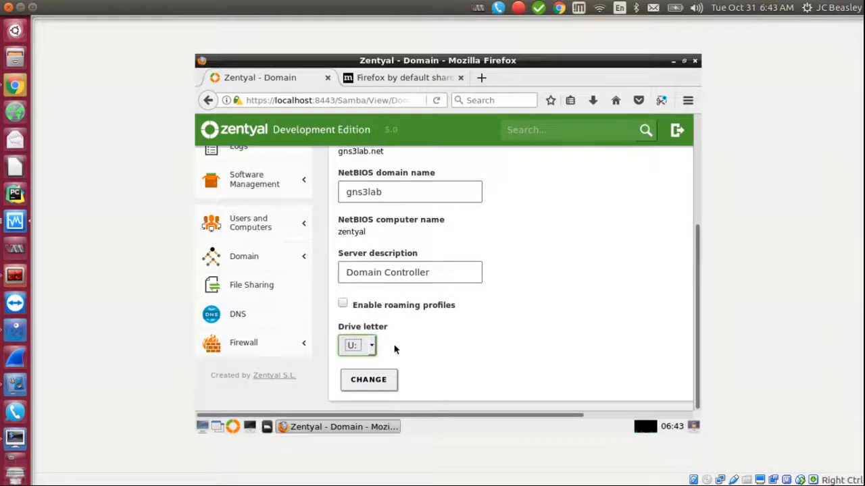
click(378, 390)
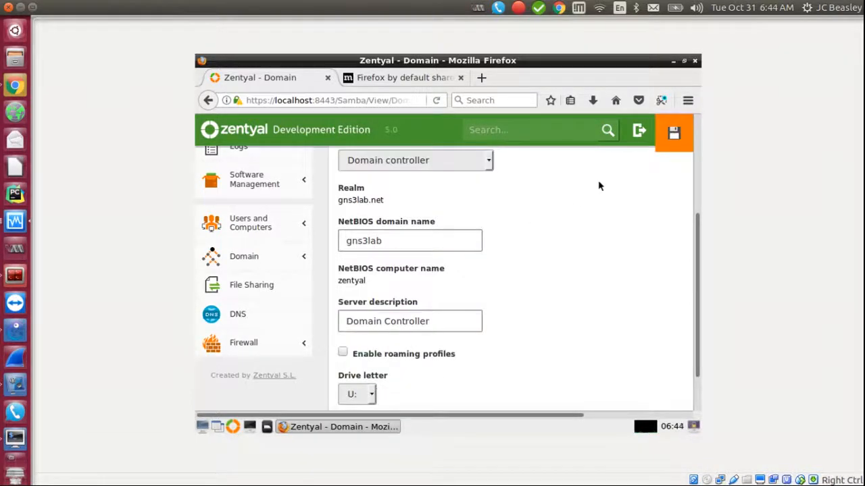
Step: Save the pending Zentyal configuration changes and dismiss the 'Changes saved' message
click(672, 132)
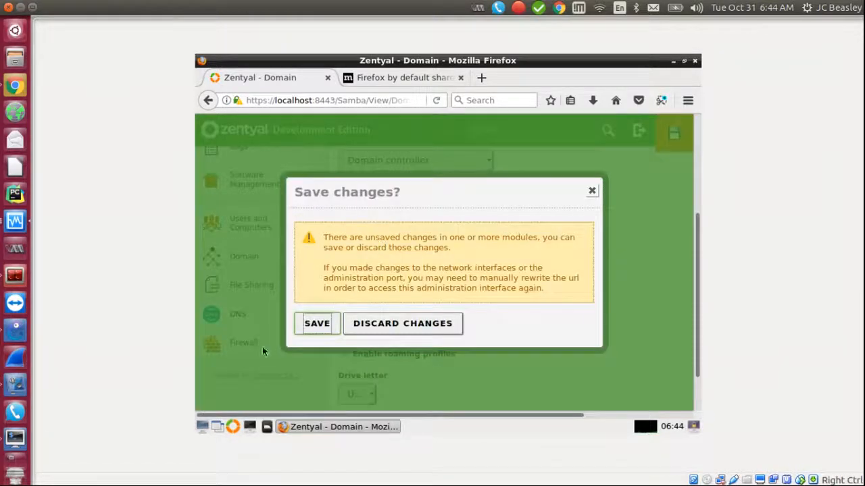
click(319, 324)
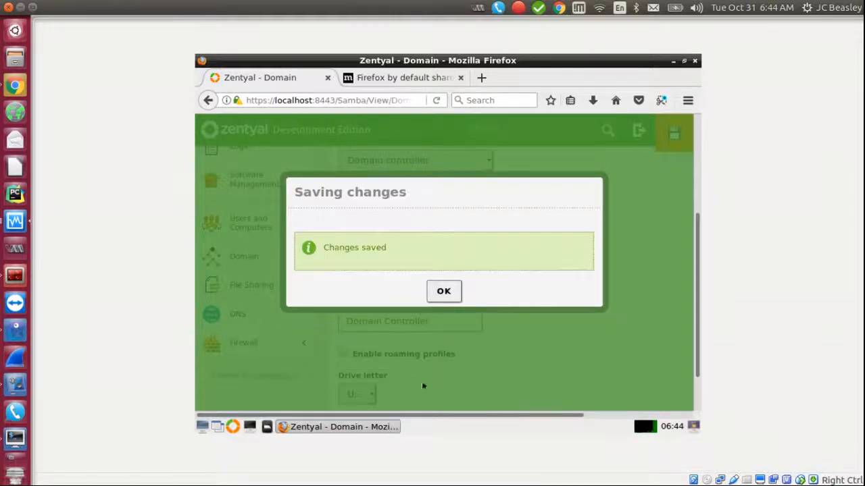
click(443, 292)
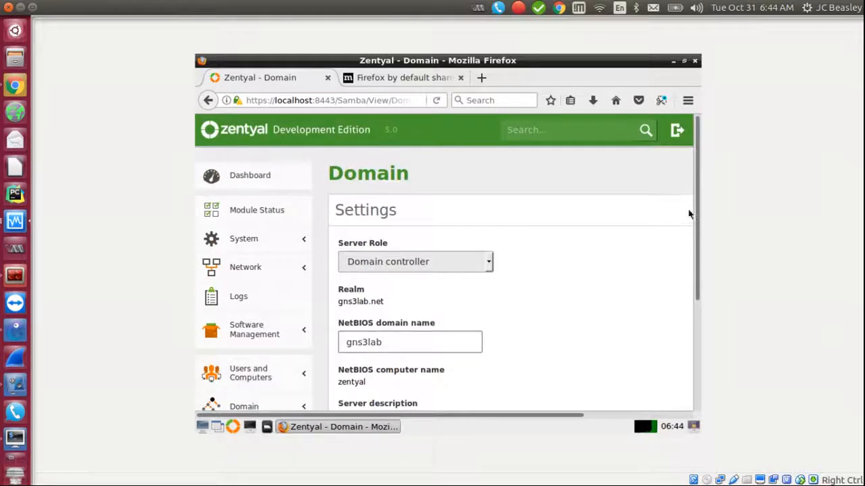
drag(698, 223, 699, 293)
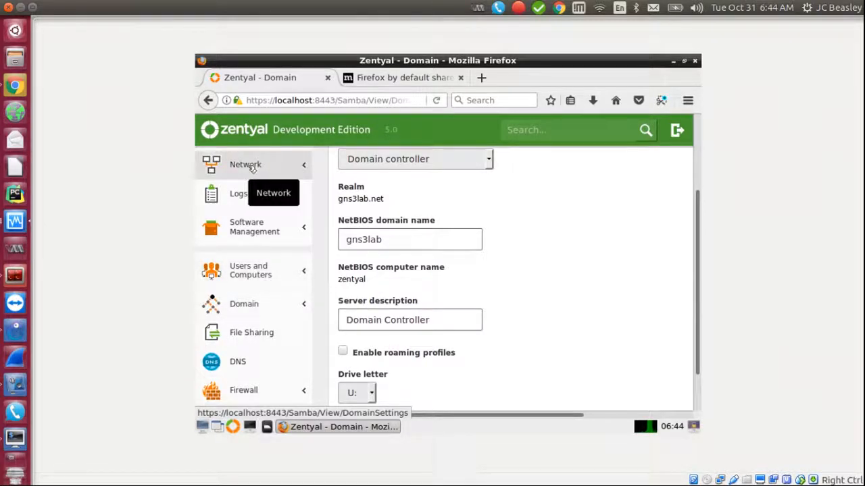
Step: Open LXTerminal and run ifconfig to confirm enp0s3 has 192.168.12.3
click(249, 427)
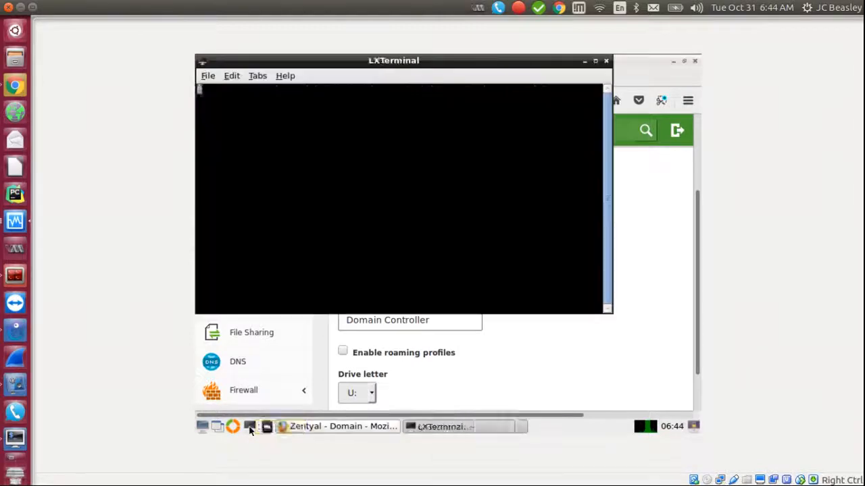
drag(333, 65, 443, 75)
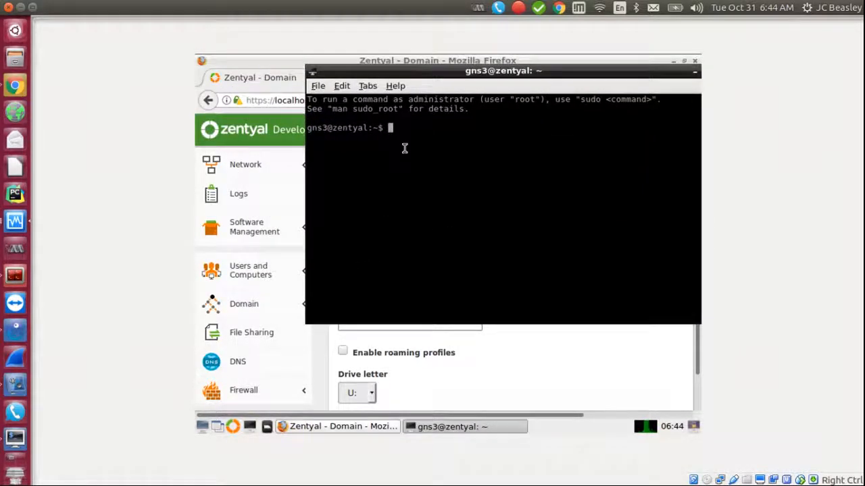
text(ifconfig)
key(Return)
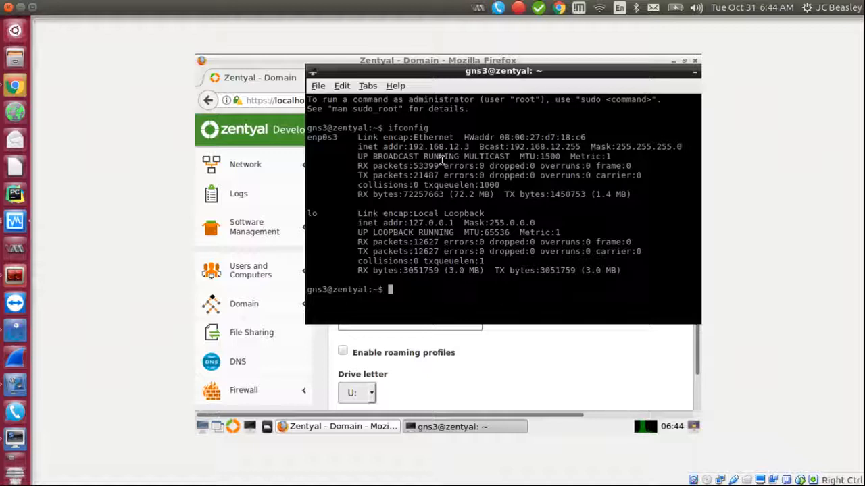
Step: Ping 8.8.8.8 and stop it to see 5 of 5 packets with 0% loss
text(ping 8.8.8.8)
key(Return)
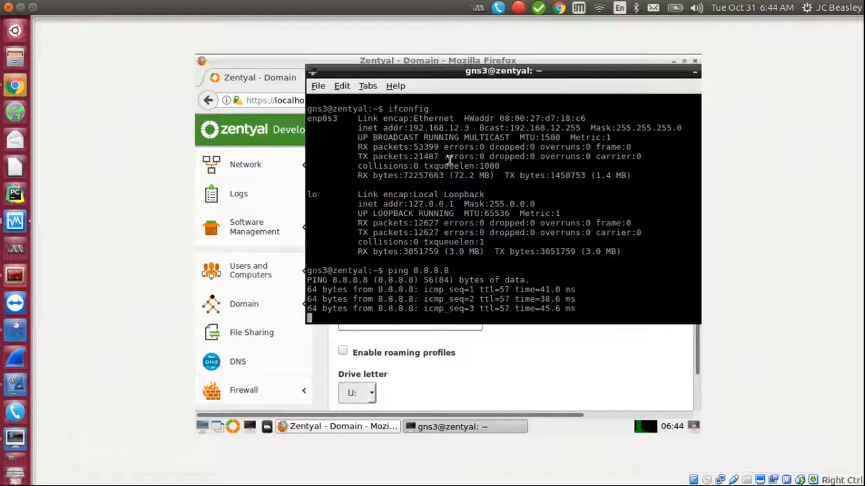
key(ctrl+c)
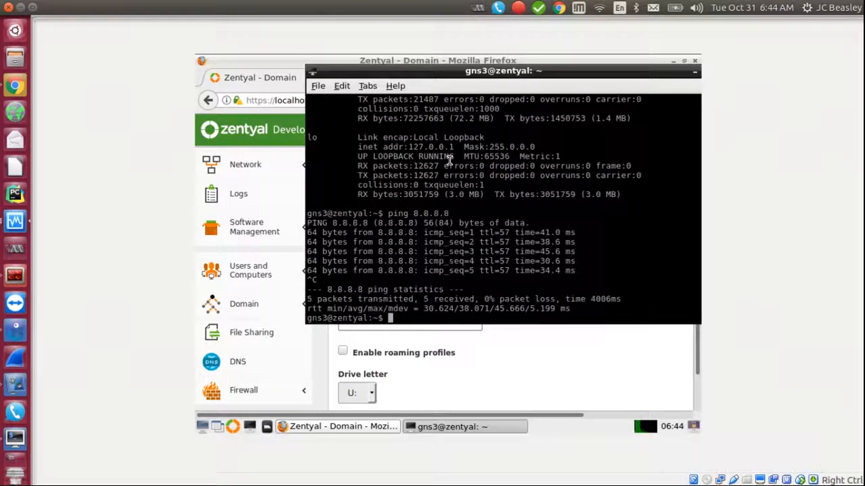
drag(544, 74, 494, 97)
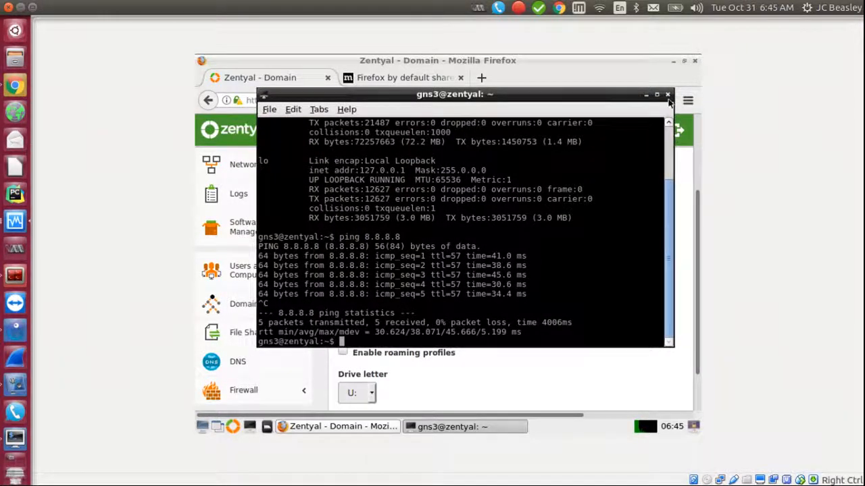
Step: Minimize the terminal and open Users and Computers > Manage in Zentyal
click(646, 95)
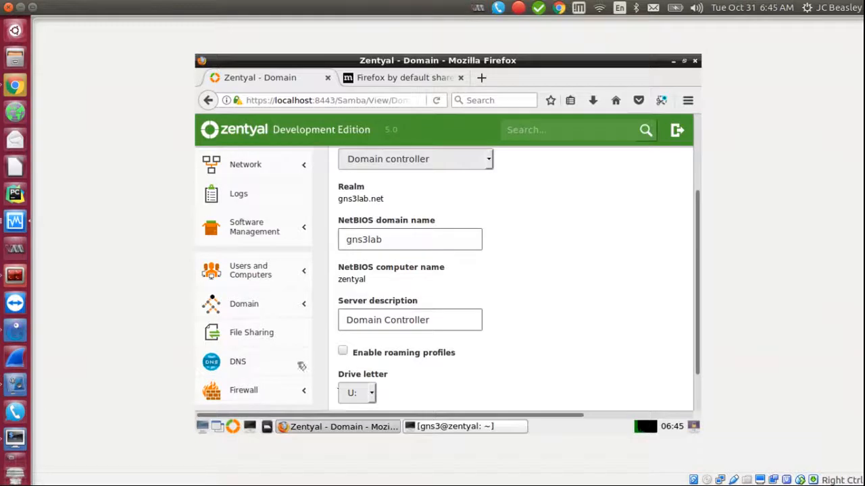
click(237, 274)
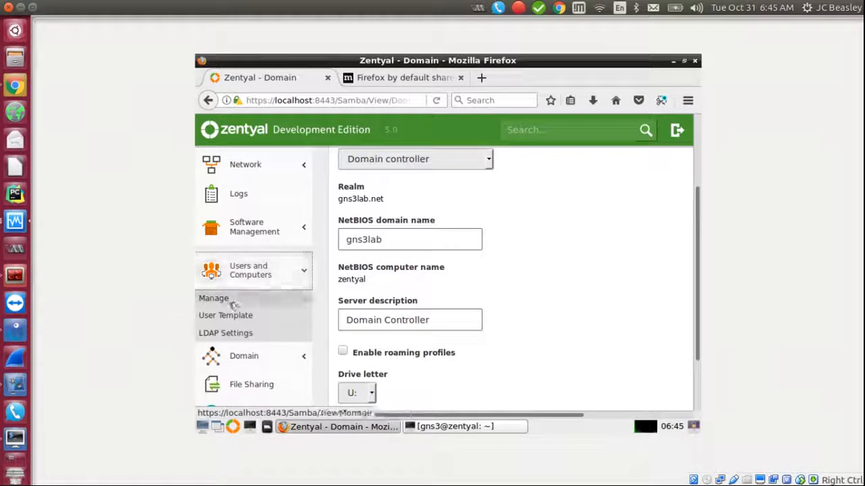
click(217, 300)
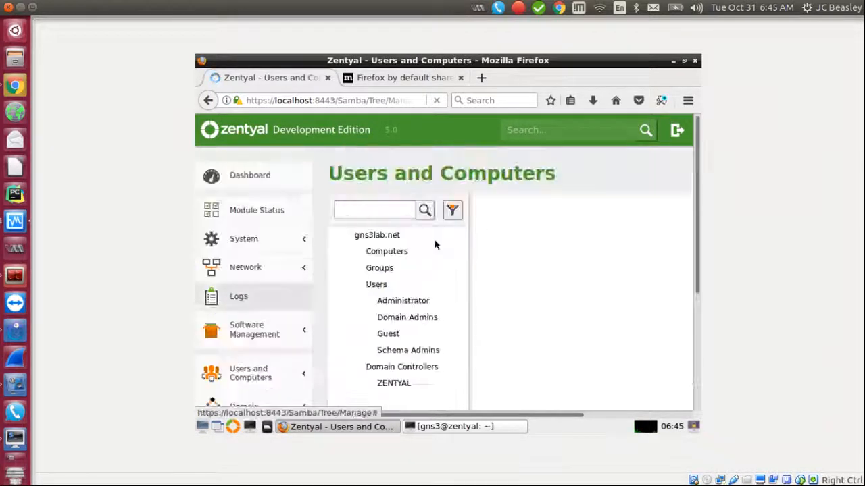
mouse_move(695, 181)
mouse_down()
mouse_move(694, 254)
mouse_move(695, 196)
mouse_up()
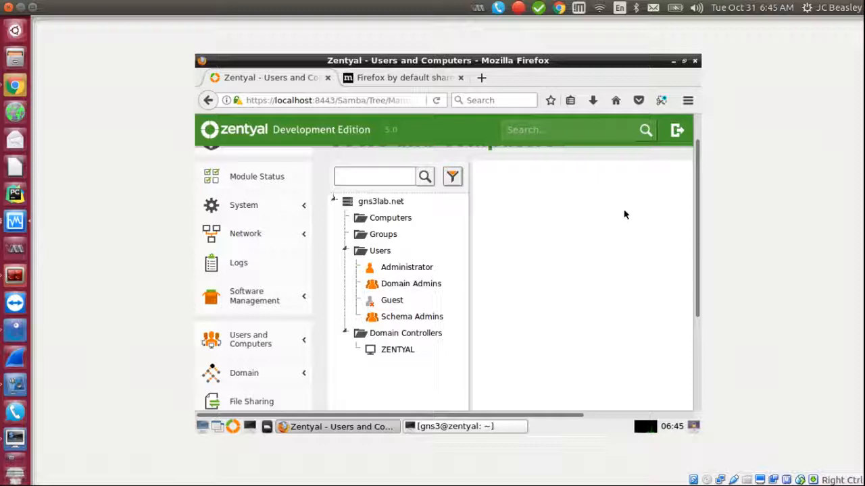
Step: Inspect the Domain Admins group, then select the gns3lab.net Users container
click(405, 286)
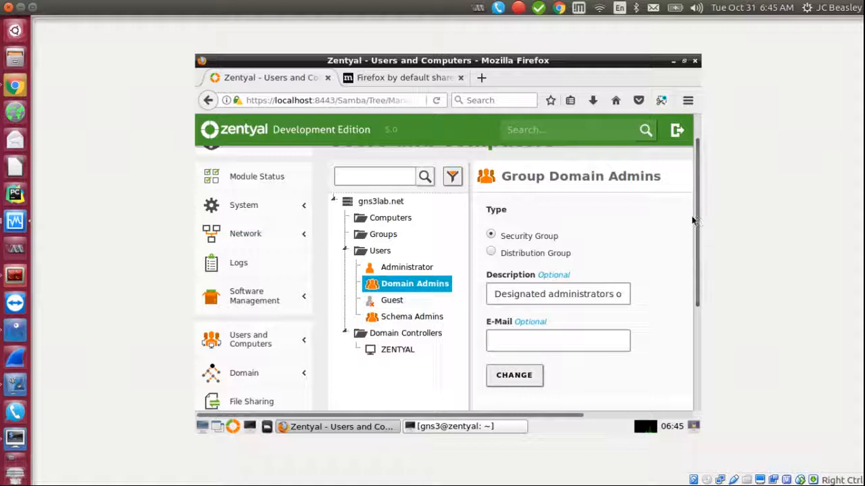
drag(696, 223, 702, 319)
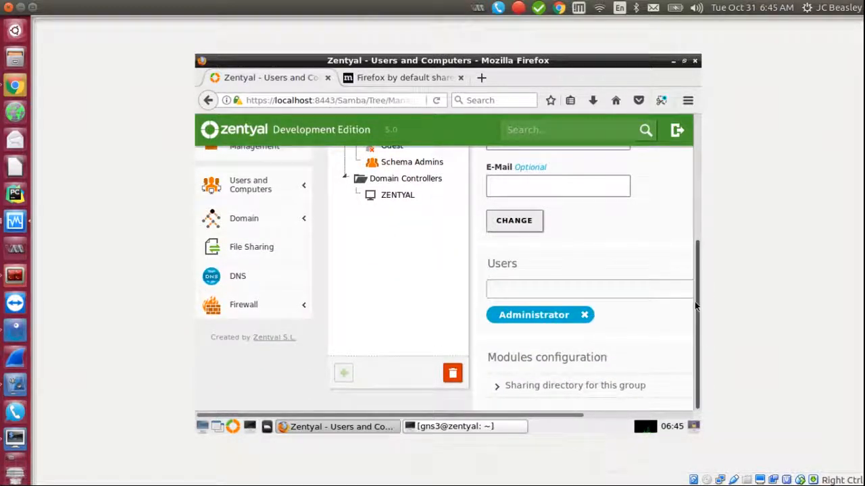
drag(696, 306, 681, 221)
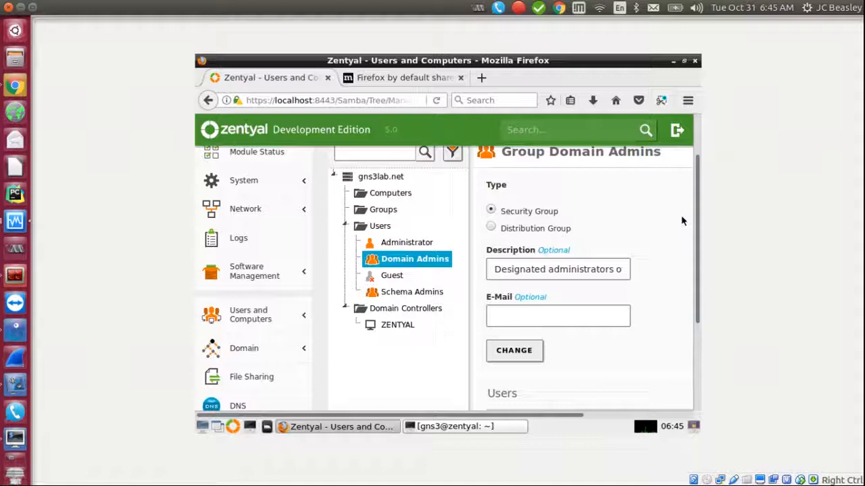
drag(697, 223, 702, 306)
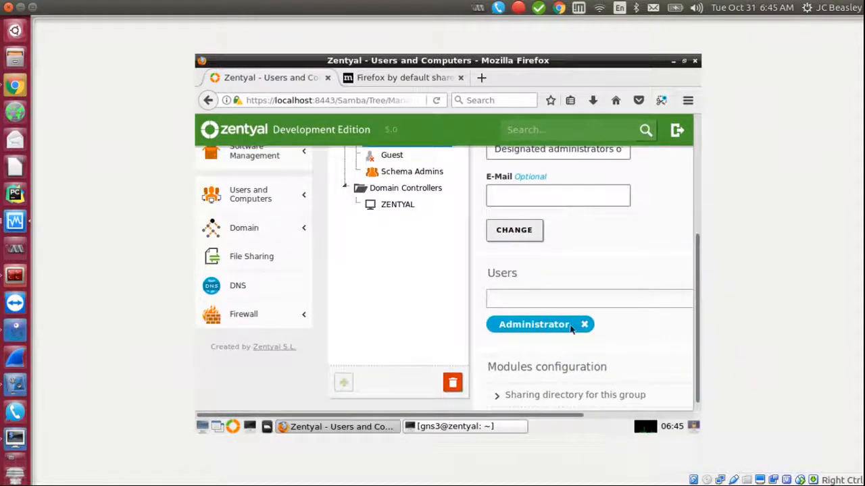
mouse_move(699, 331)
mouse_down()
mouse_move(691, 189)
mouse_move(679, 345)
mouse_move(669, 280)
mouse_move(669, 257)
mouse_move(699, 347)
mouse_up()
click(379, 215)
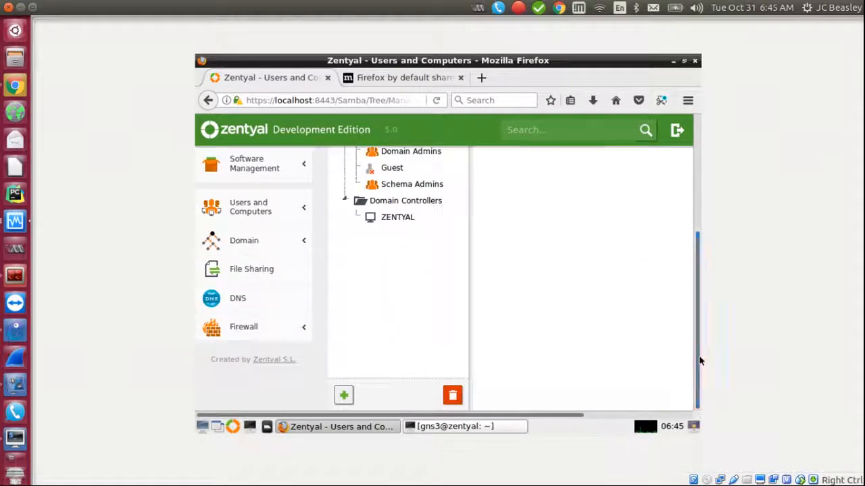
Step: Start a new user gns_admin with last name network and description 'domain administrator'
click(344, 395)
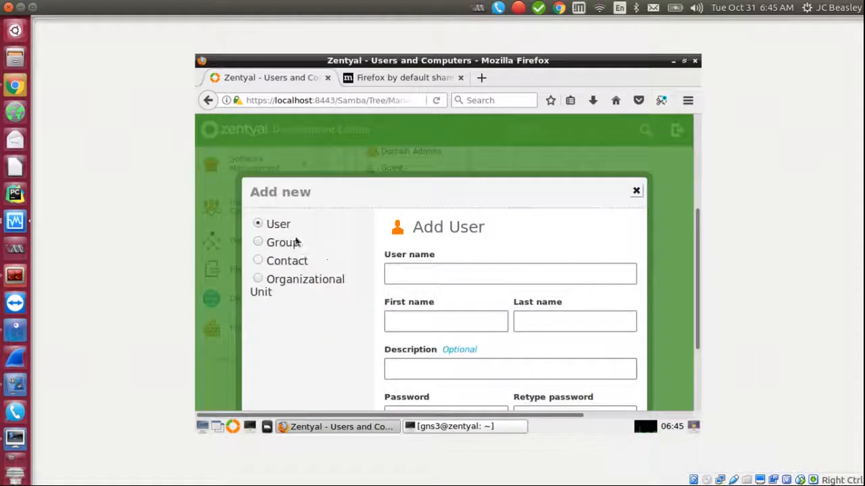
click(416, 271)
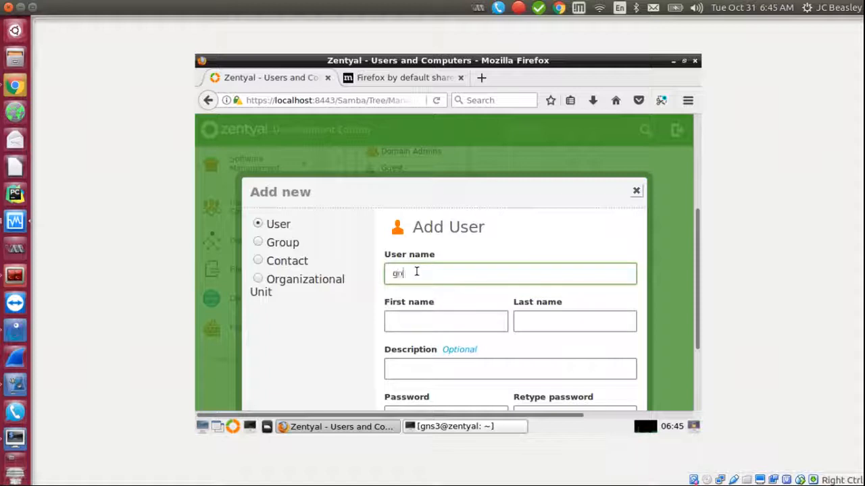
text(gns_admin)
key(Tab)
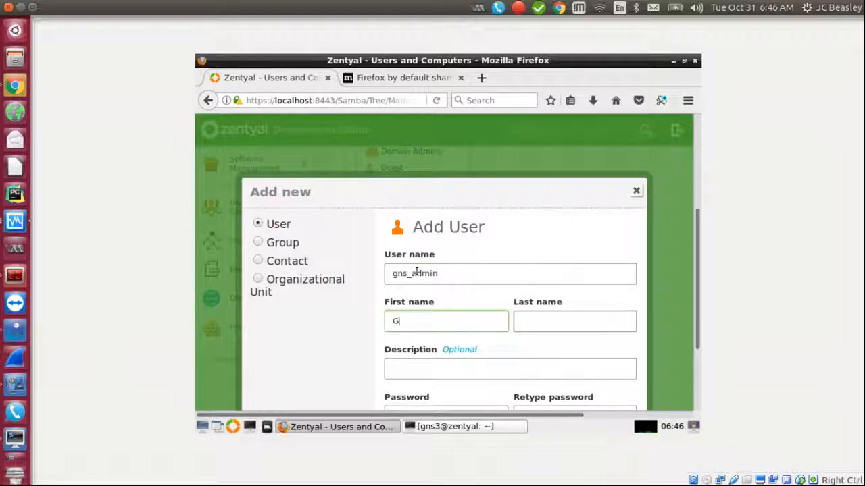
key(Tab)
text(network)
click(440, 375)
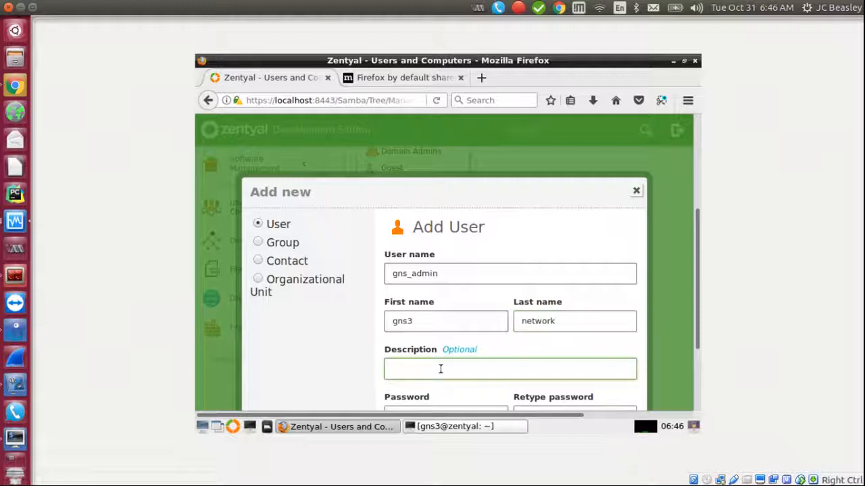
text(domain admini)
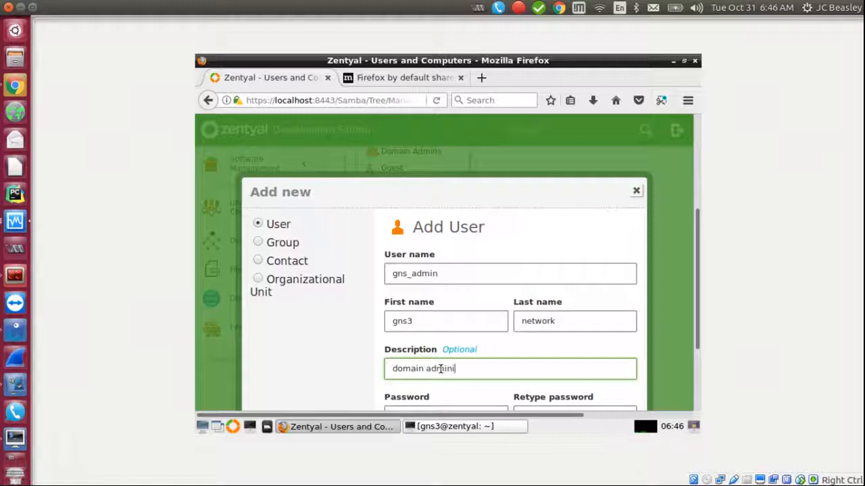
text(strator)
drag(698, 242, 700, 314)
Step: Set the user's password, choose group Domain Admins, create it, and decline Firefox's login save
click(476, 312)
text(****)
key(Tab)
text(*****)
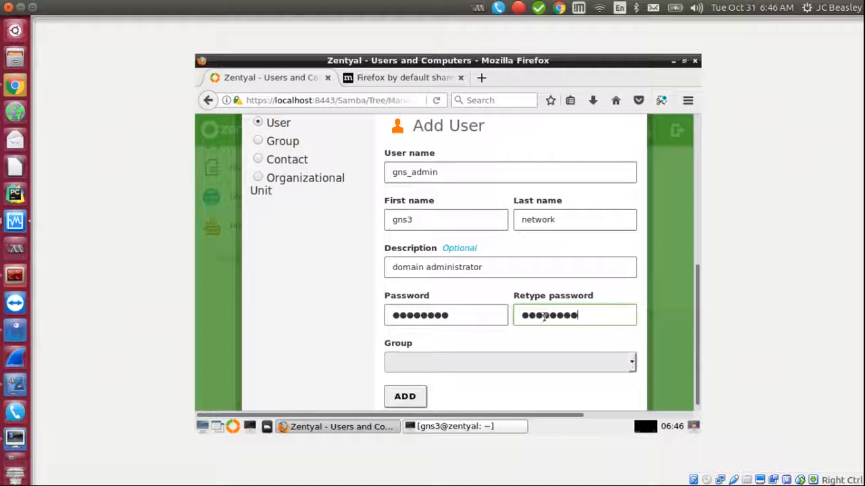
click(623, 362)
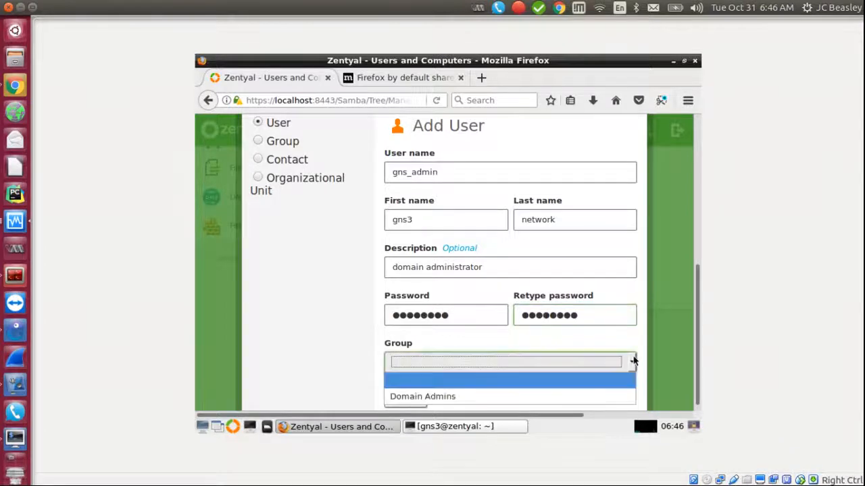
click(545, 399)
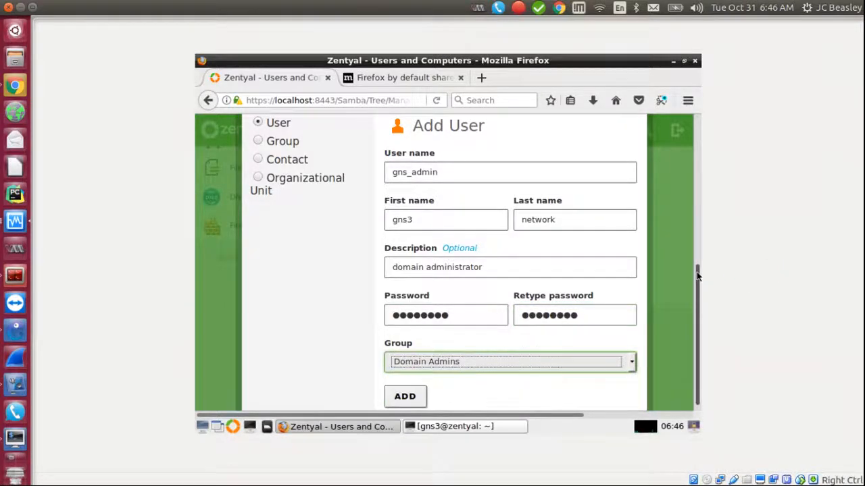
scroll(698, 275, down, 1)
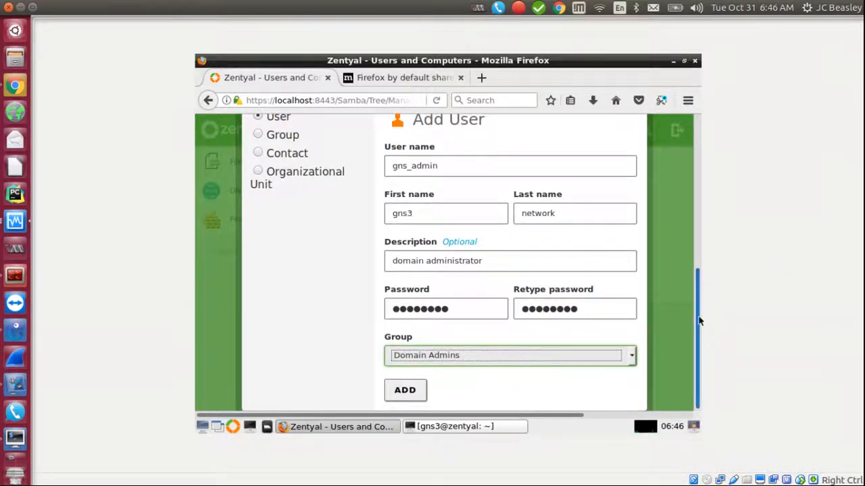
click(411, 390)
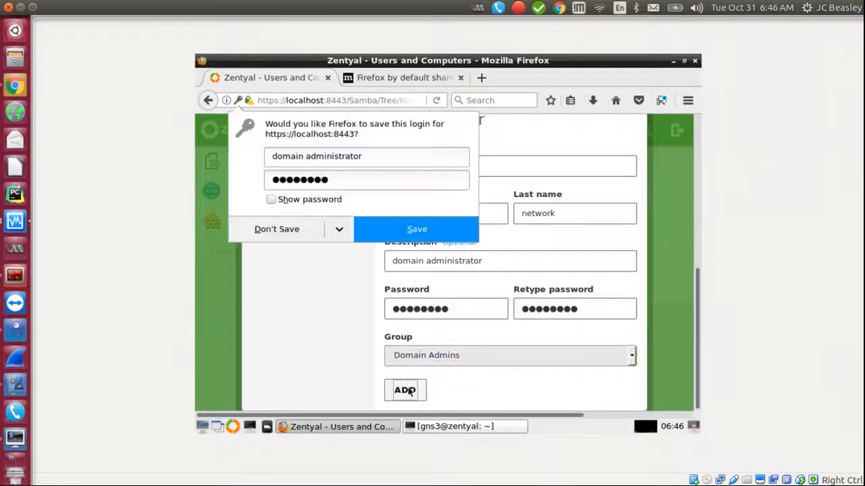
click(278, 230)
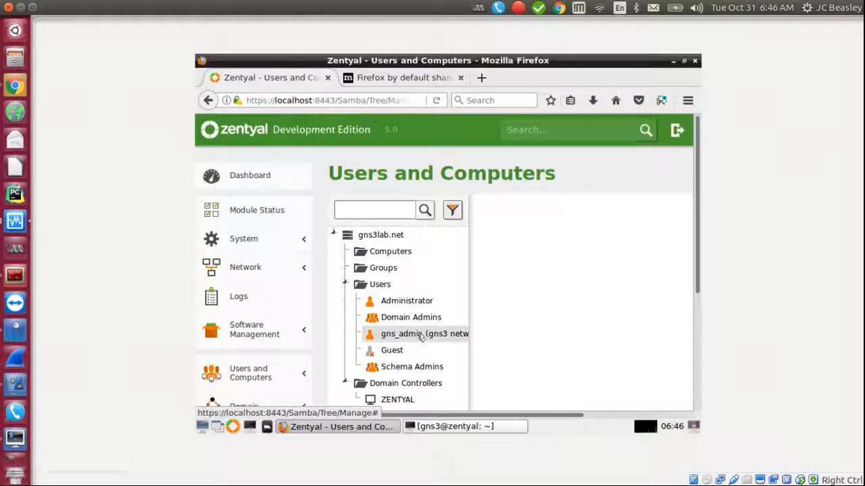
Step: Review the gns_admin user, the Domain Admins group and the ZENTYAL domain controller
click(422, 335)
click(415, 318)
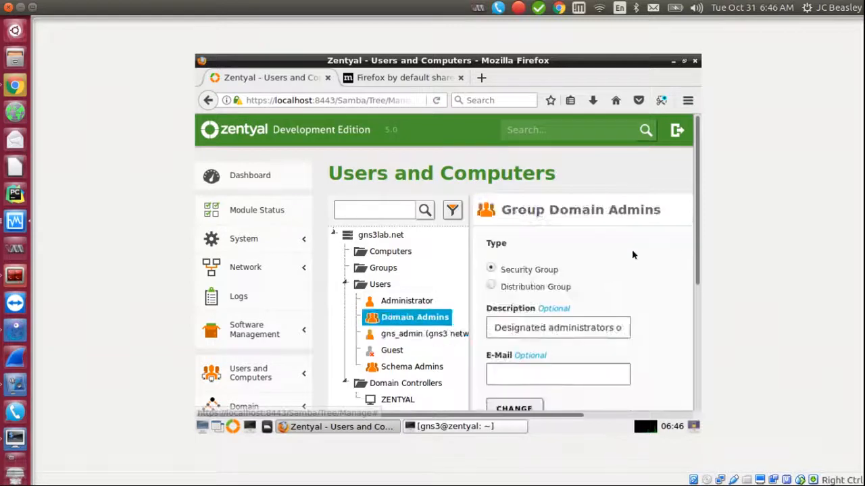
drag(697, 238, 673, 155)
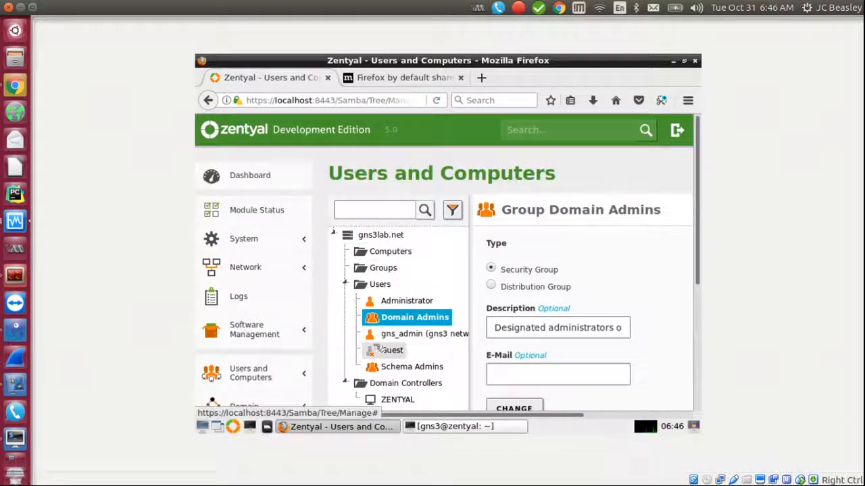
click(397, 400)
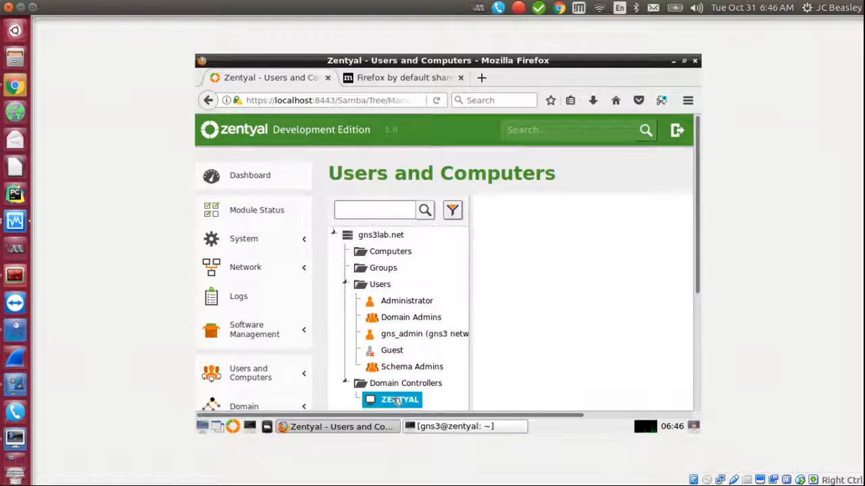
Step: Select the gns3lab.net root and collapse its Users and Domain Controllers branches
click(370, 249)
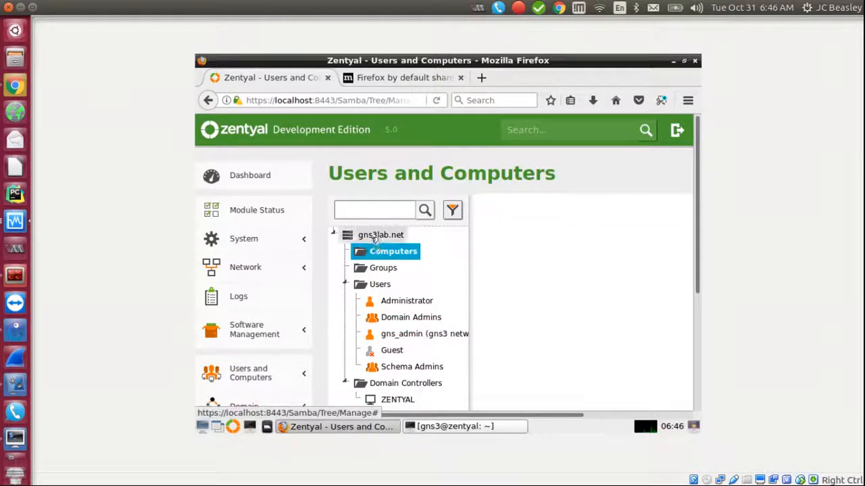
click(379, 236)
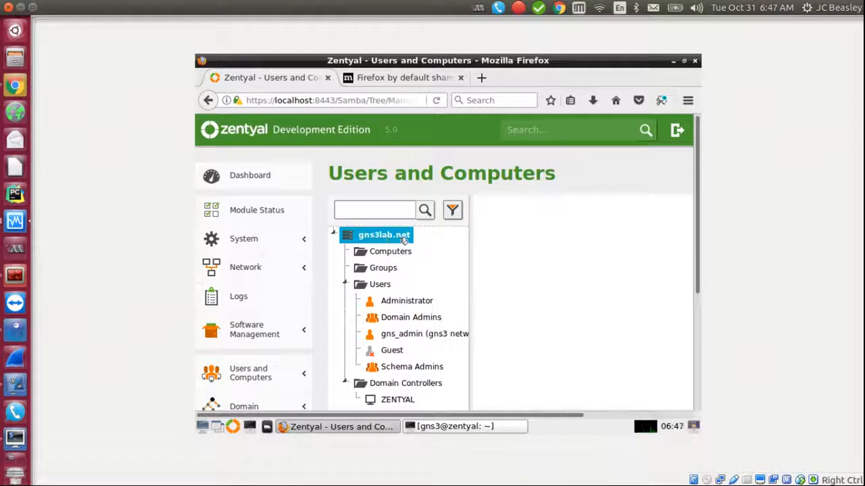
click(345, 285)
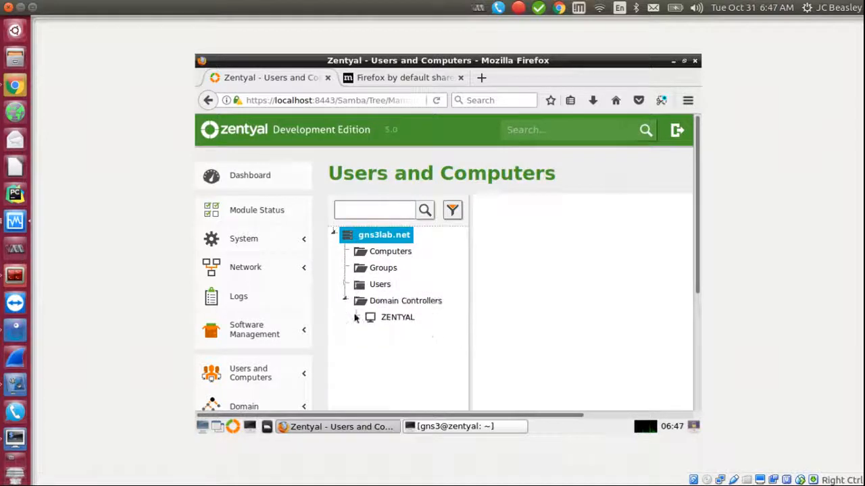
click(345, 301)
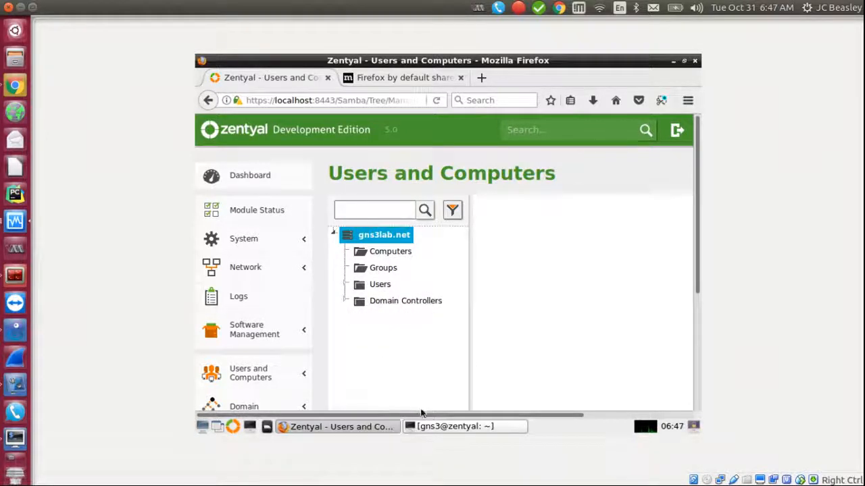
drag(698, 248, 685, 322)
Step: In File Sharing, start a new share named FileShare with comment 'network file share'
click(274, 347)
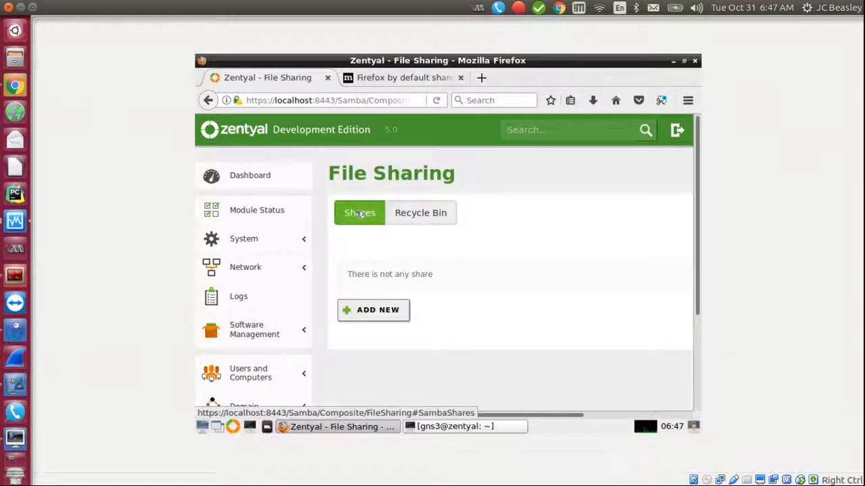
click(368, 310)
click(413, 331)
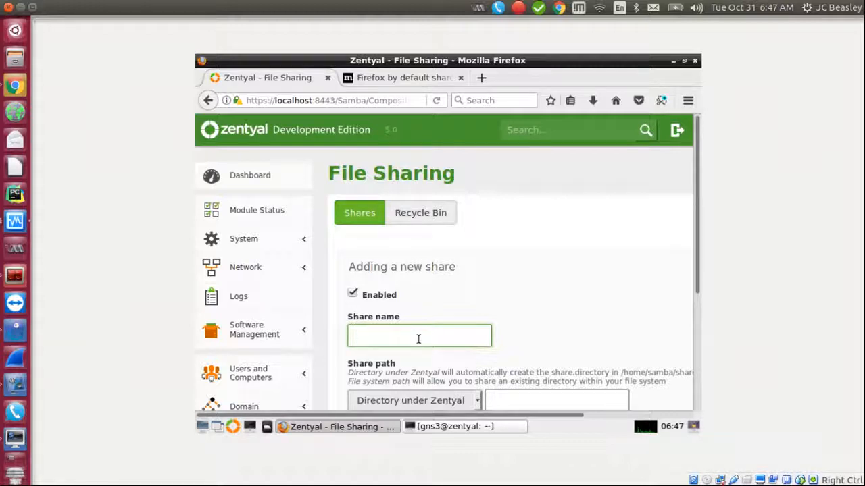
text(hare)
drag(696, 244, 729, 358)
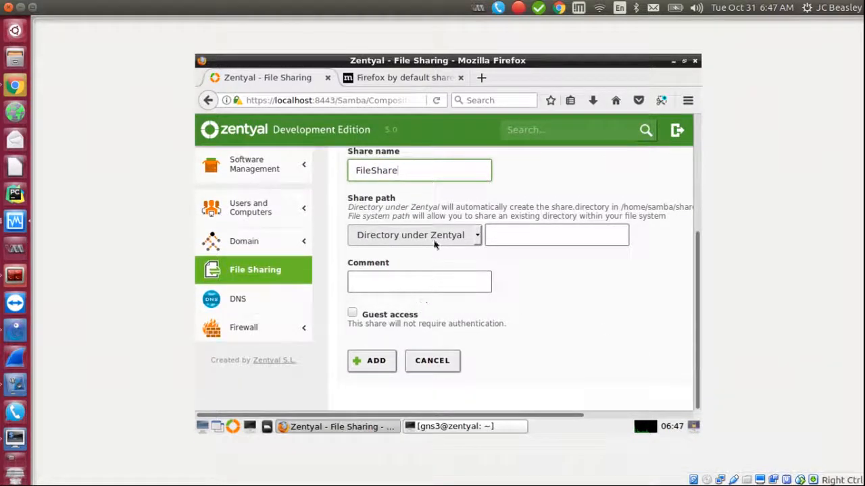
click(421, 284)
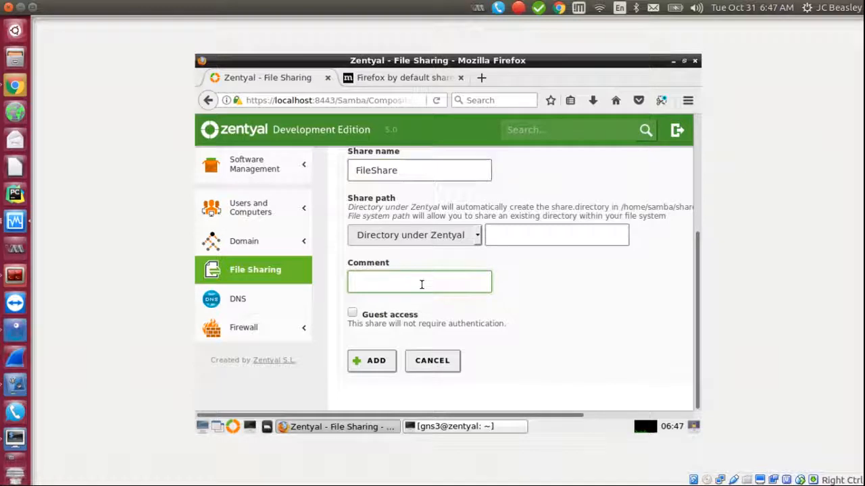
text(network)
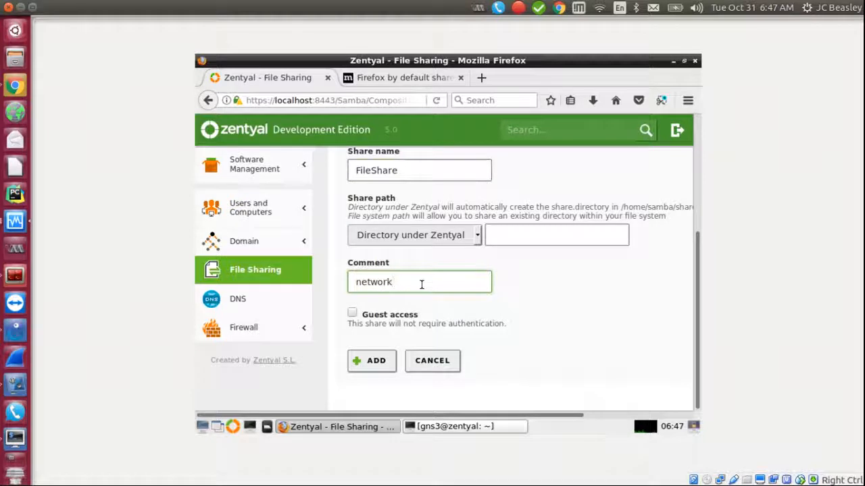
text( file share)
Step: Keep the share path as Directory under Zentyal and submit, getting 'Missing argument: Share path'
click(475, 236)
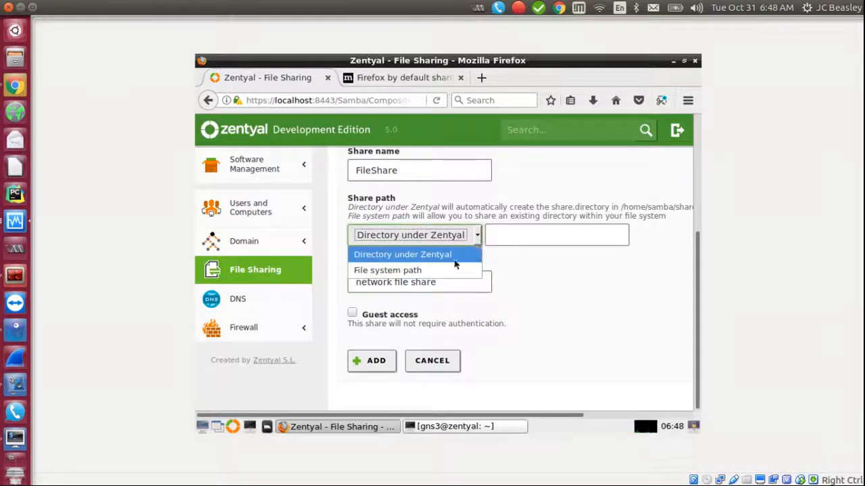
click(537, 279)
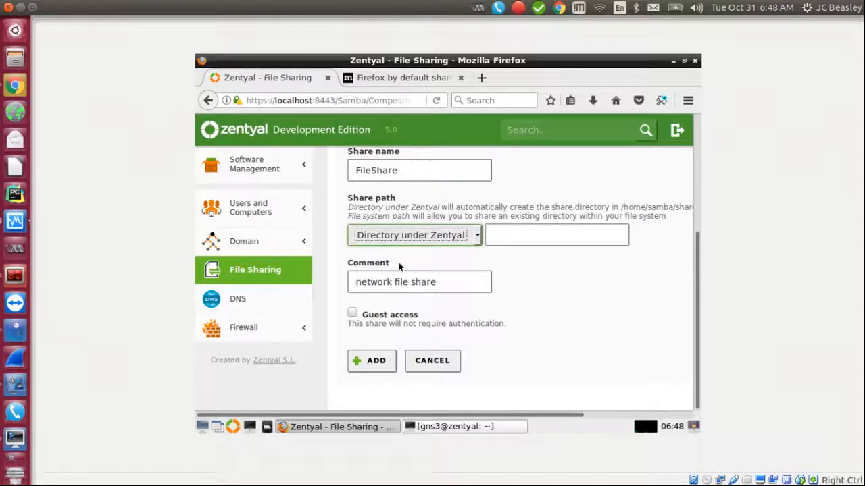
click(475, 236)
click(436, 270)
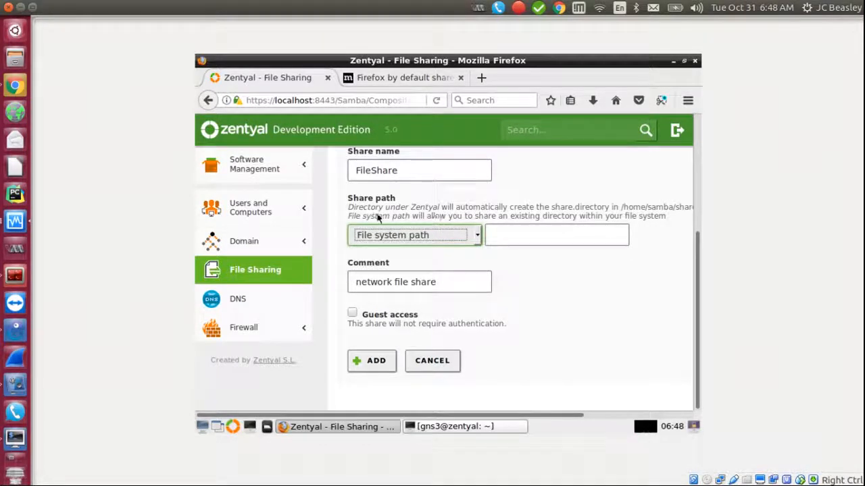
click(475, 238)
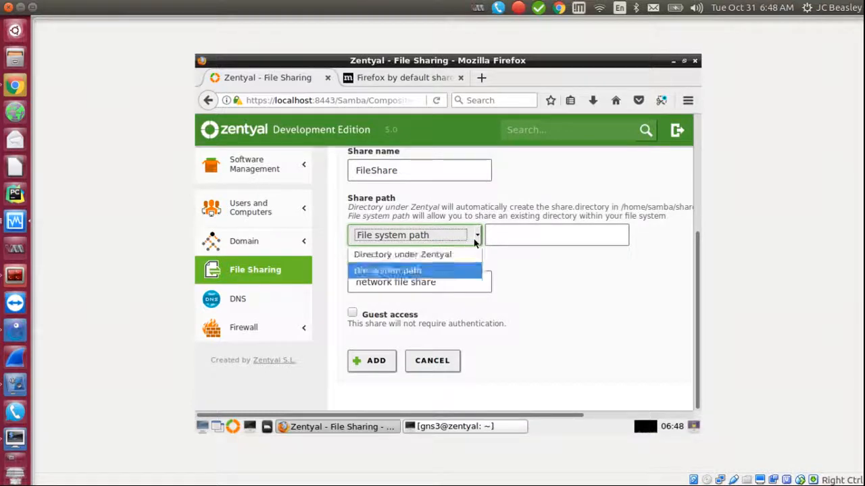
click(398, 255)
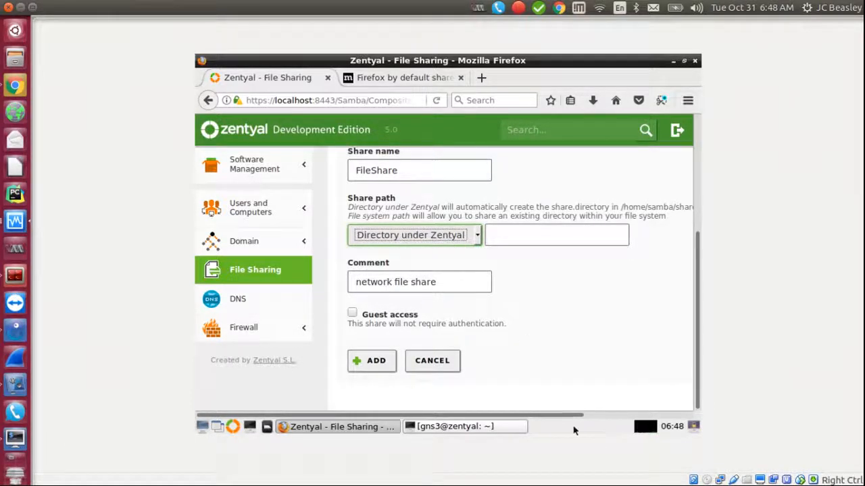
drag(566, 415, 610, 376)
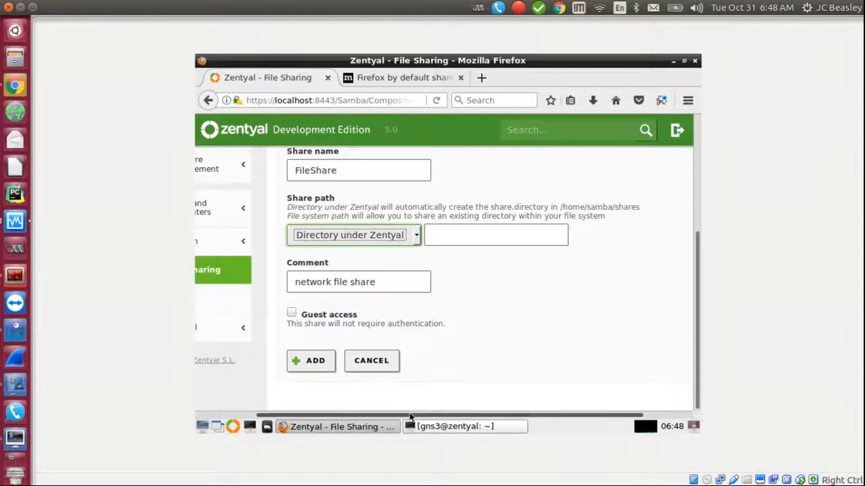
drag(410, 418, 338, 405)
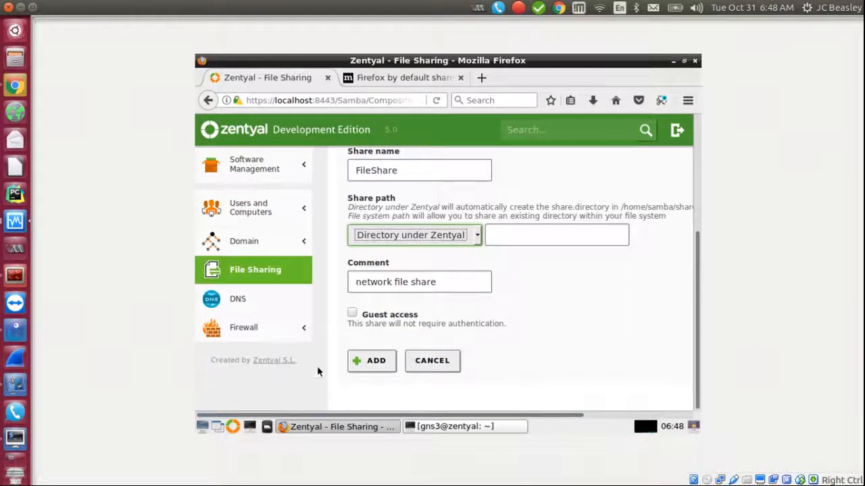
click(367, 363)
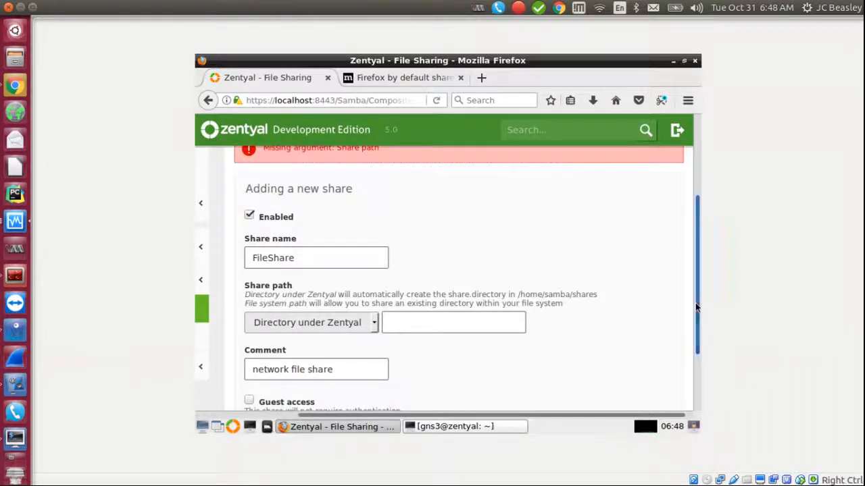
Step: Copy /home/samba/shares from the help text into Share path and add the FileShare share
scroll(696, 308, up, 1)
drag(518, 328, 593, 332)
right_click(591, 330)
click(531, 334)
click(417, 362)
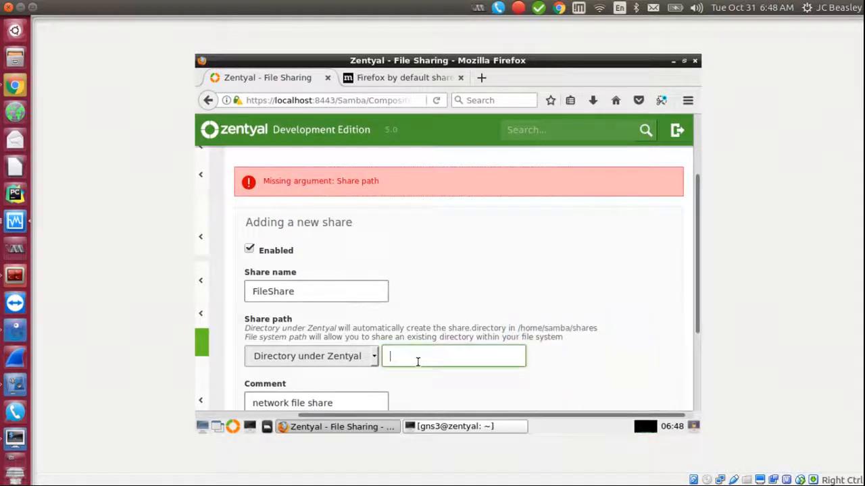
key(ctrl+v)
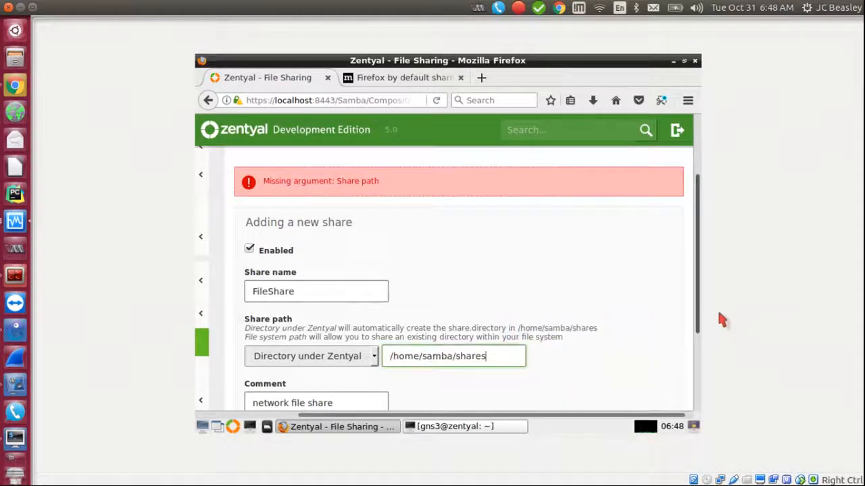
drag(698, 318, 703, 406)
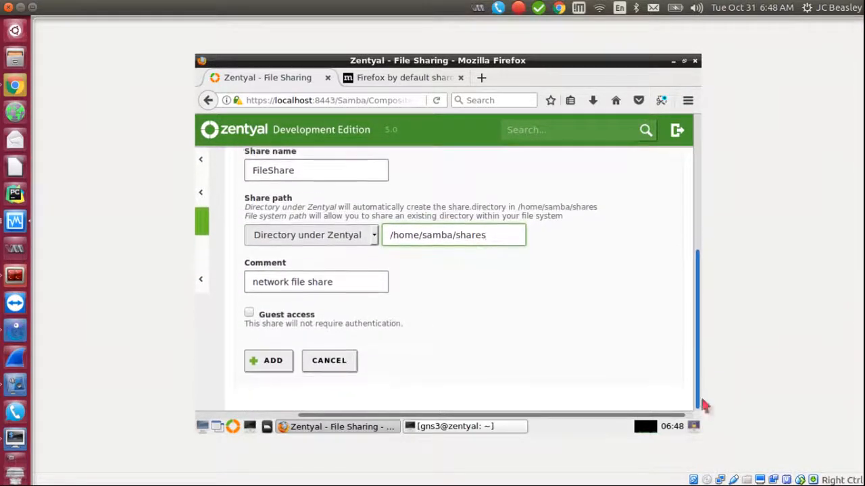
click(273, 362)
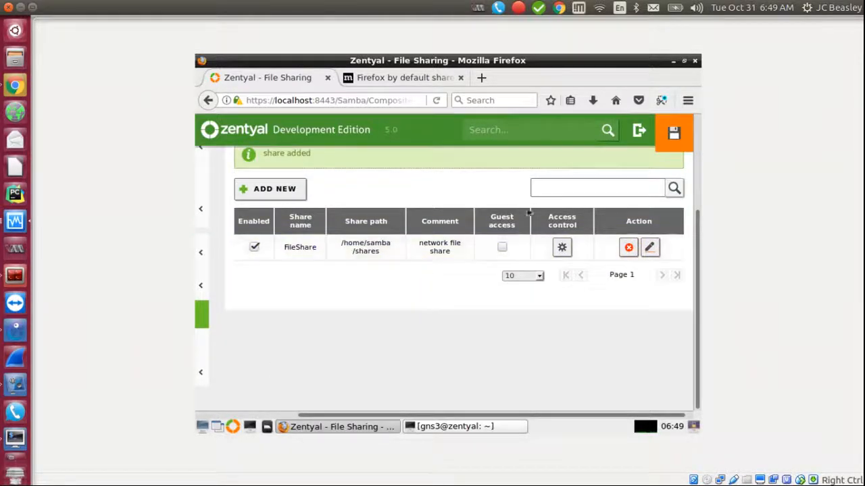
click(562, 247)
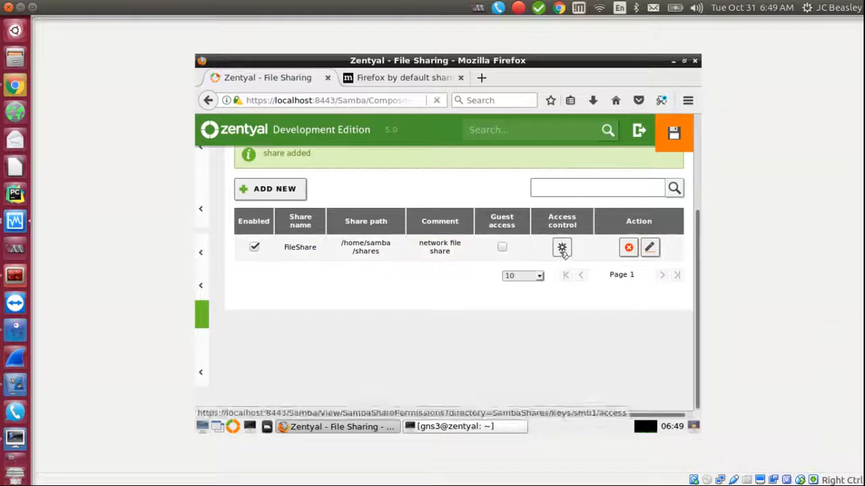
click(367, 290)
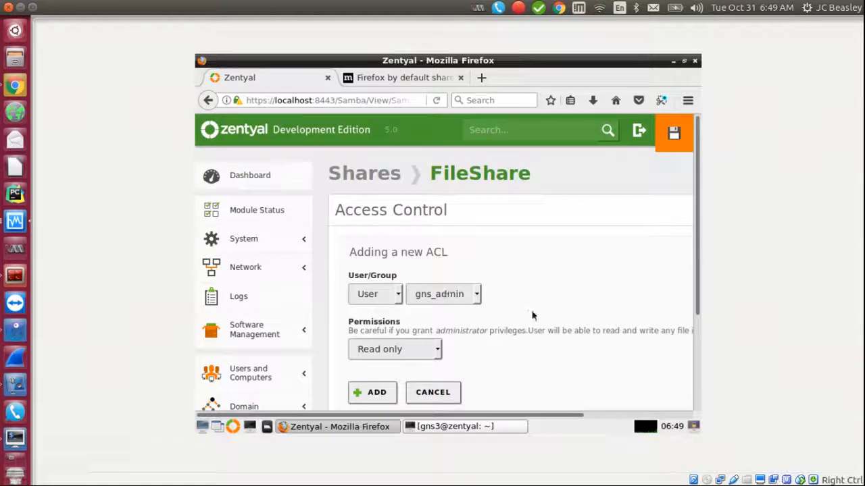
drag(695, 249, 682, 263)
click(396, 277)
click(373, 311)
click(397, 277)
click(378, 296)
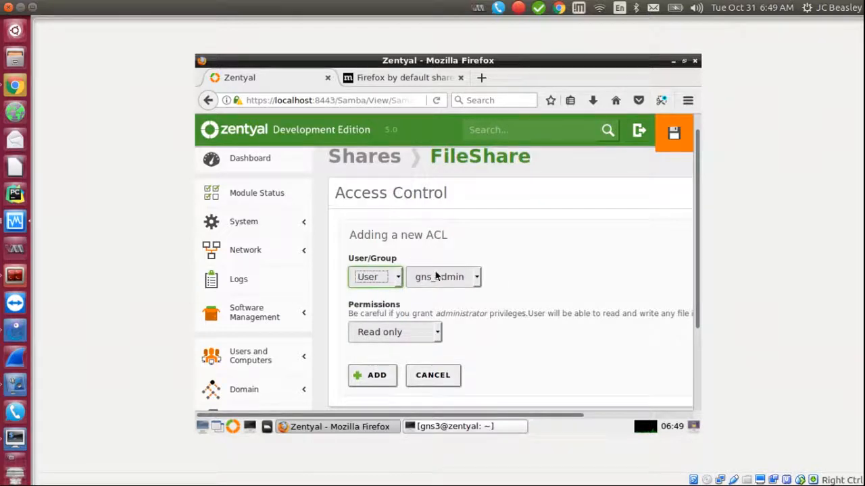
click(428, 333)
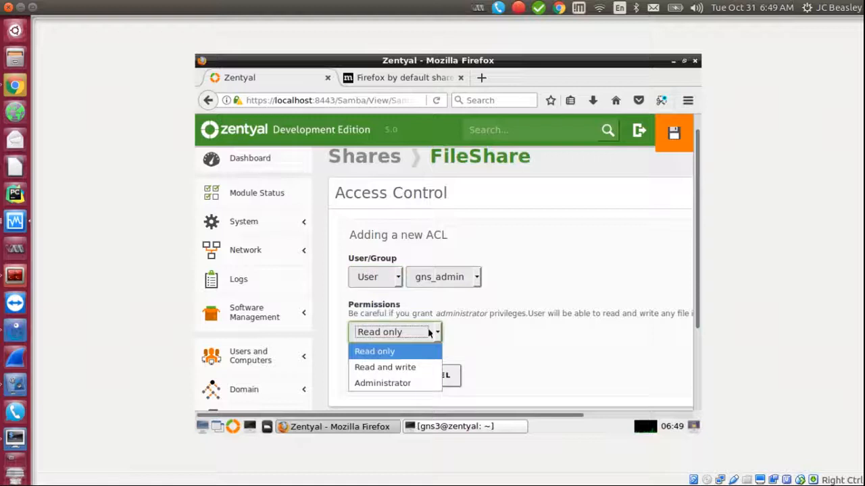
click(499, 316)
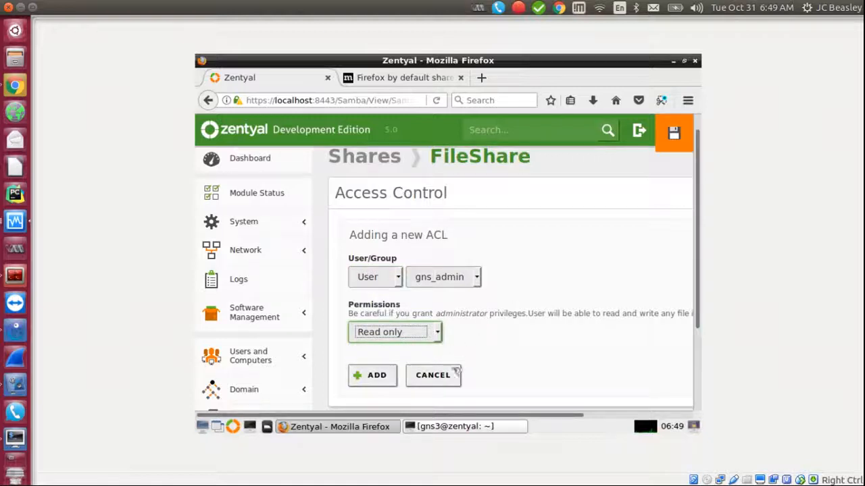
click(451, 376)
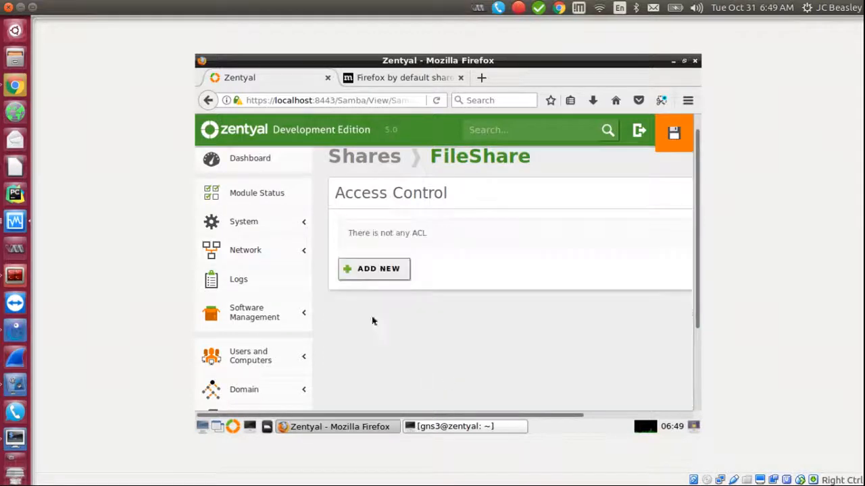
click(367, 161)
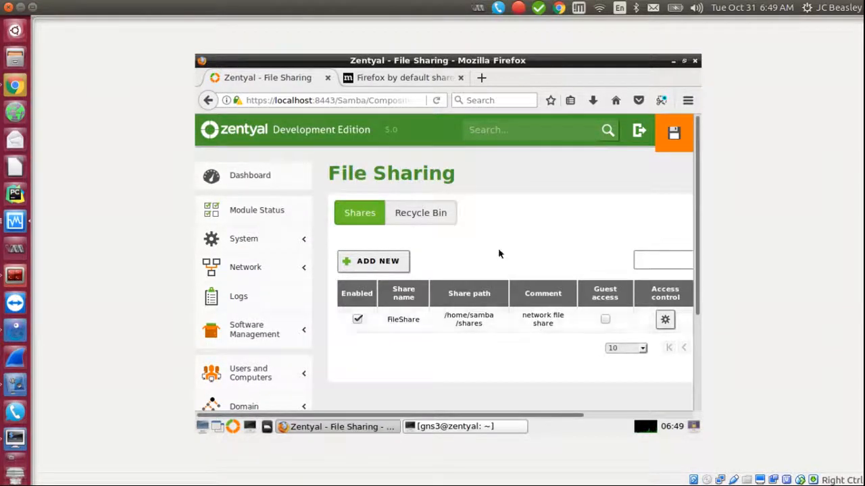
Step: Commit the pending Zentyal module changes for the FileShare share and acknowledge 'Changes saved'
click(673, 134)
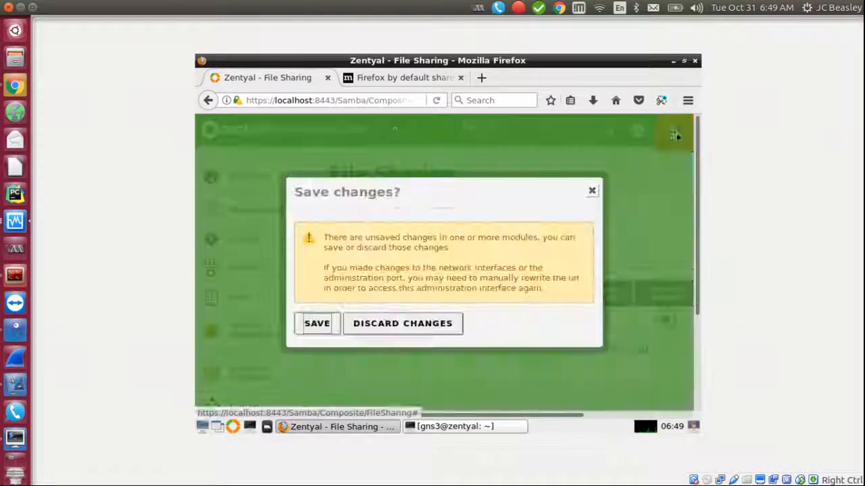
click(317, 323)
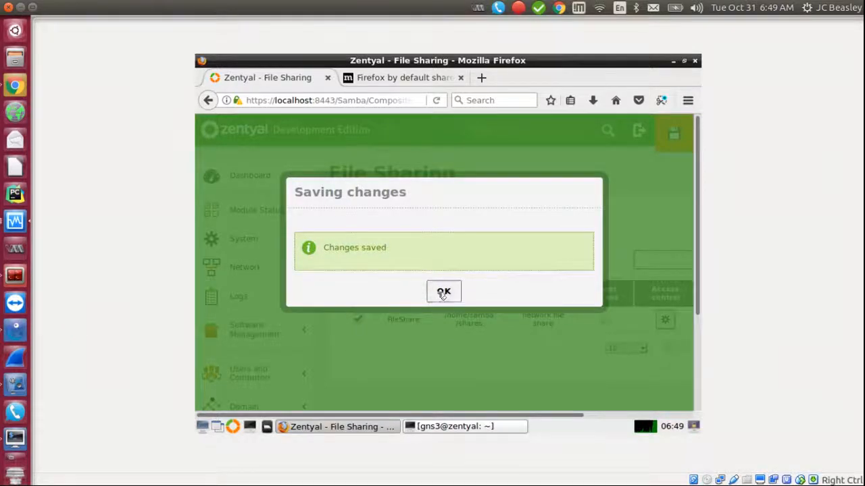
click(443, 295)
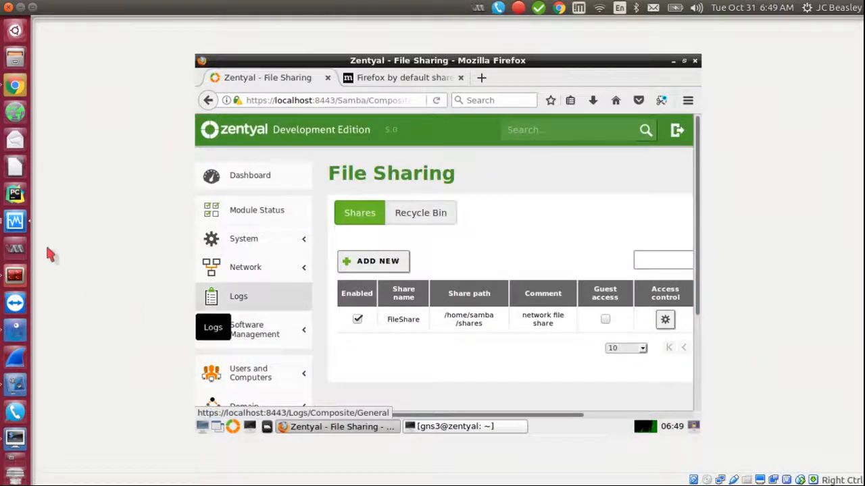
Step: Start the Windows7 node in the GNS3 topology and bring up its VirtualBox VM window
click(15, 220)
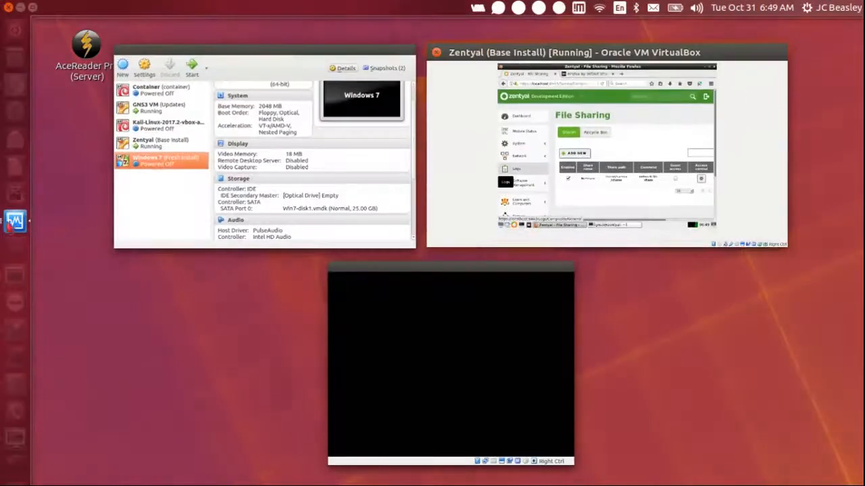
click(502, 163)
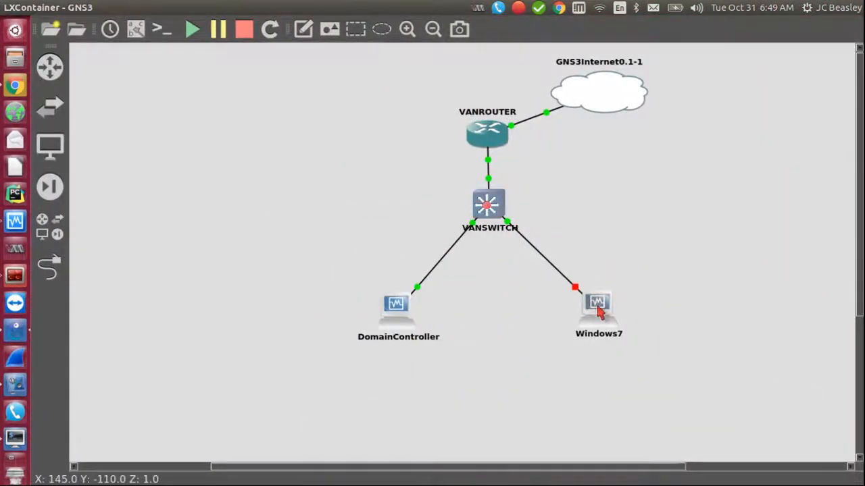
right_click(598, 311)
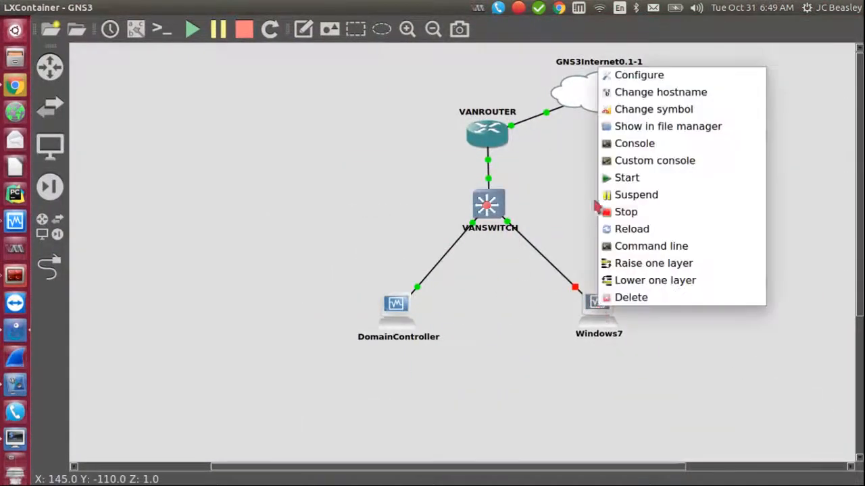
click(626, 179)
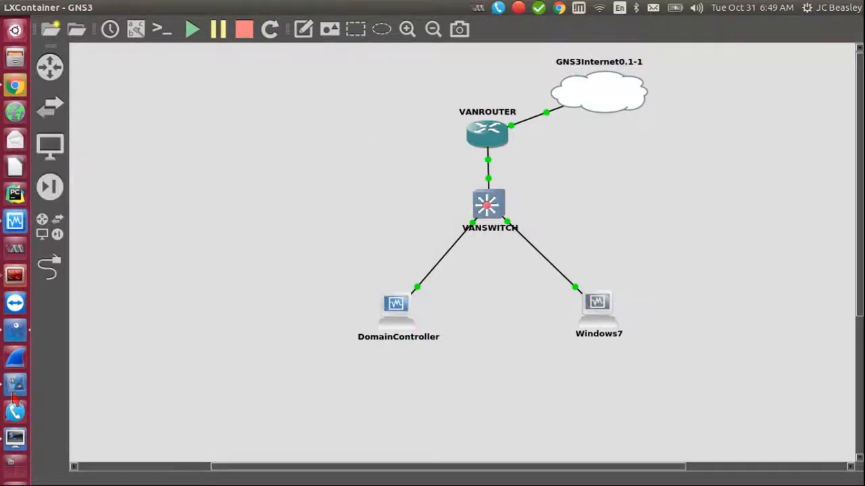
click(17, 222)
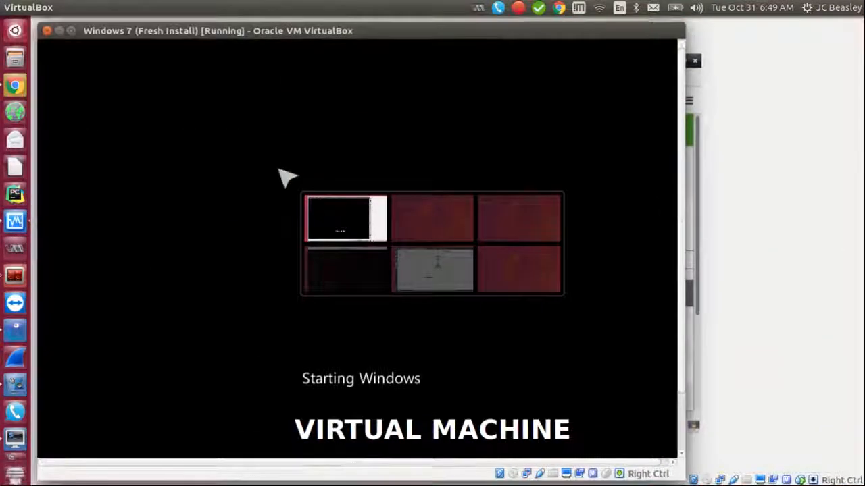
Step: Reposition the Windows 7 VM window and sign in with the user's password to reach the desktop
drag(304, 29, 410, 27)
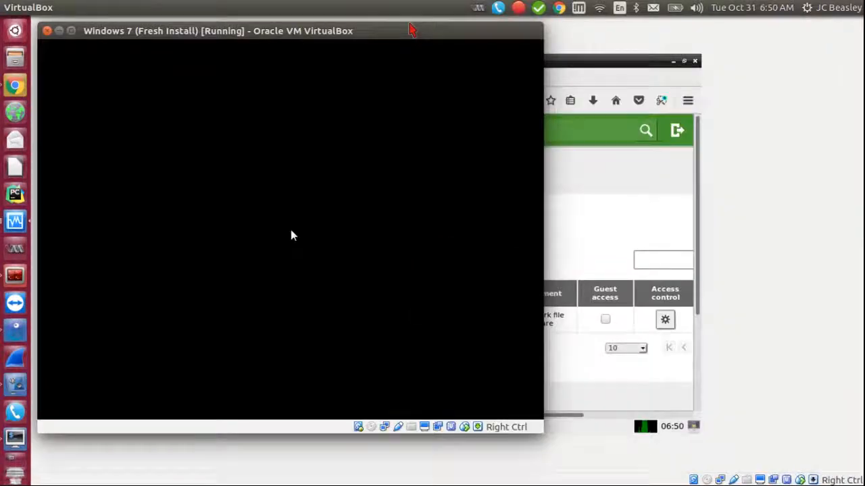
drag(411, 31, 492, 33)
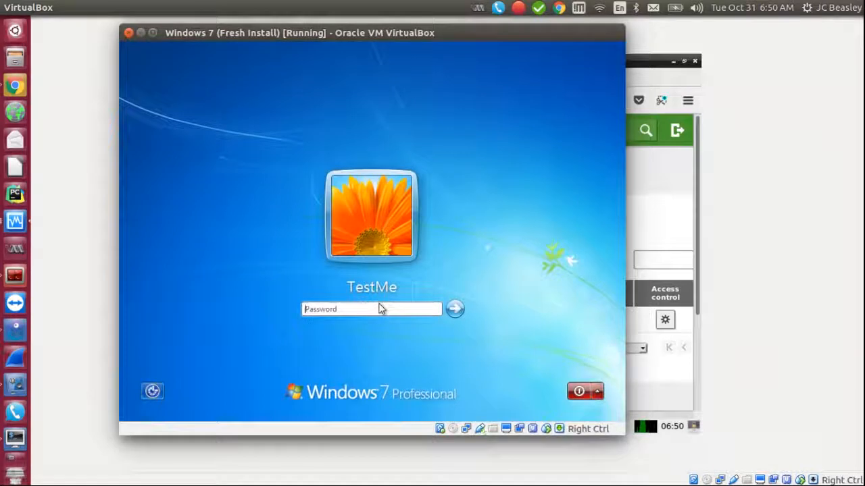
drag(371, 42, 418, 51)
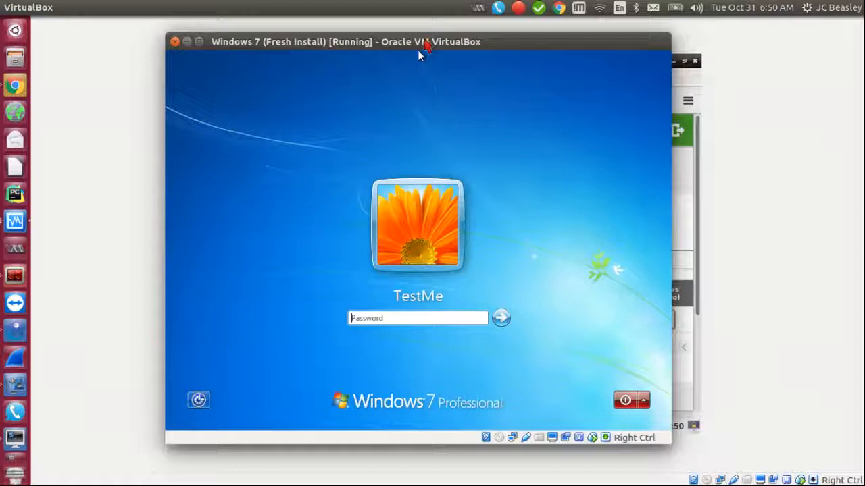
text(pa)
key(Return)
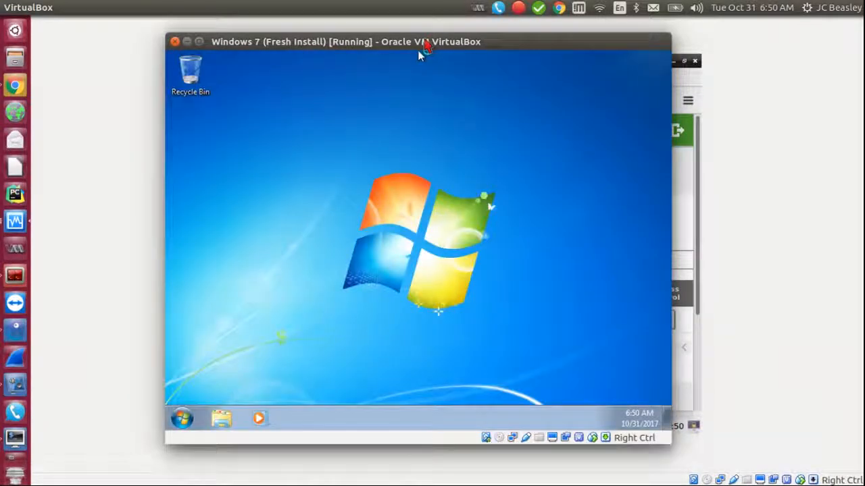
drag(419, 51, 395, 56)
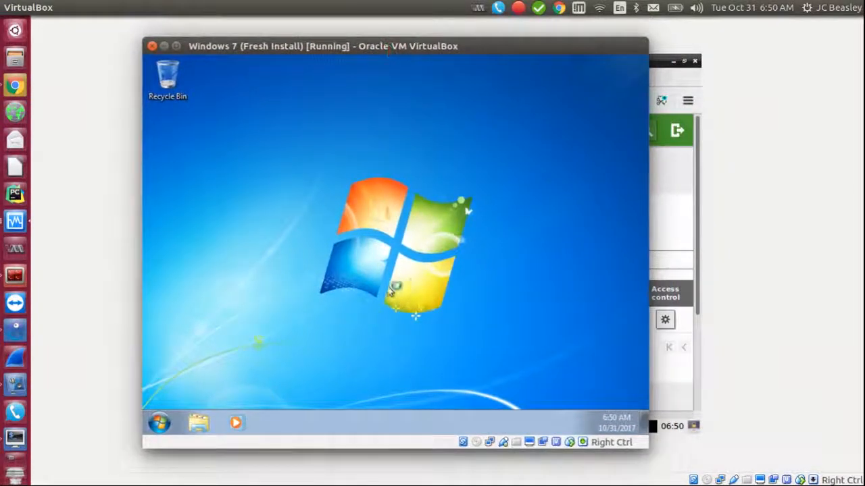
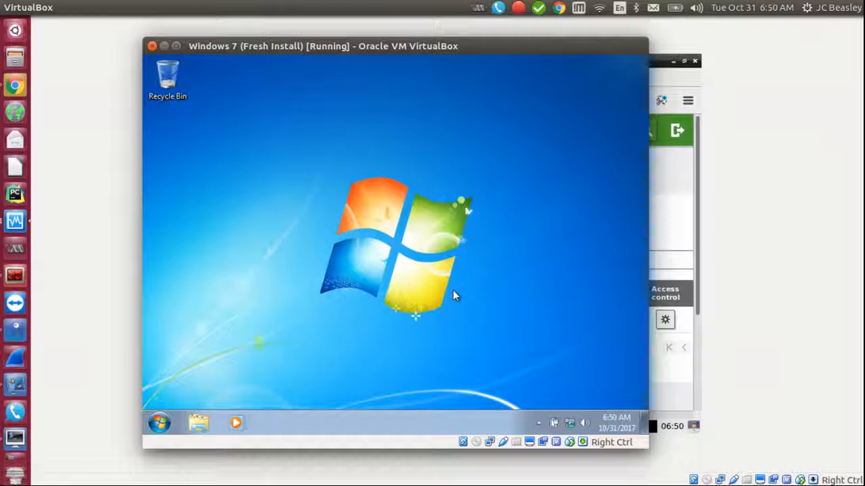
Step: Open a command prompt from the Start menu and run ipconfig to check the guest's network settings
click(160, 423)
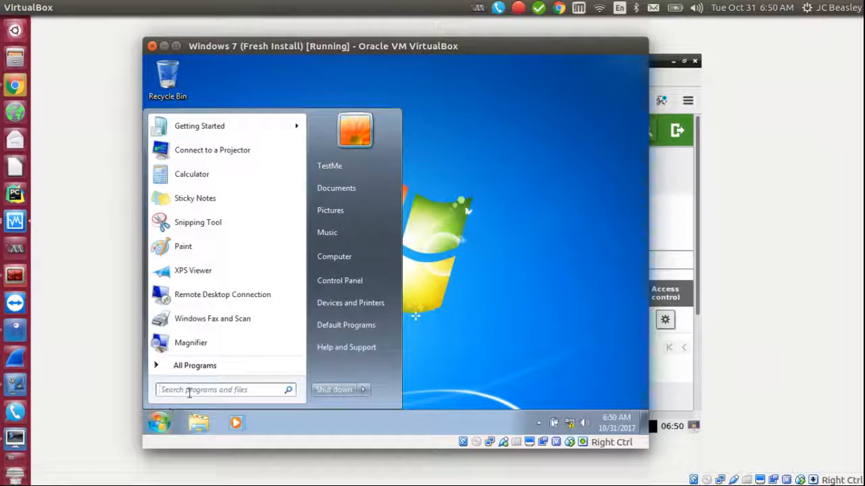
text(cmd)
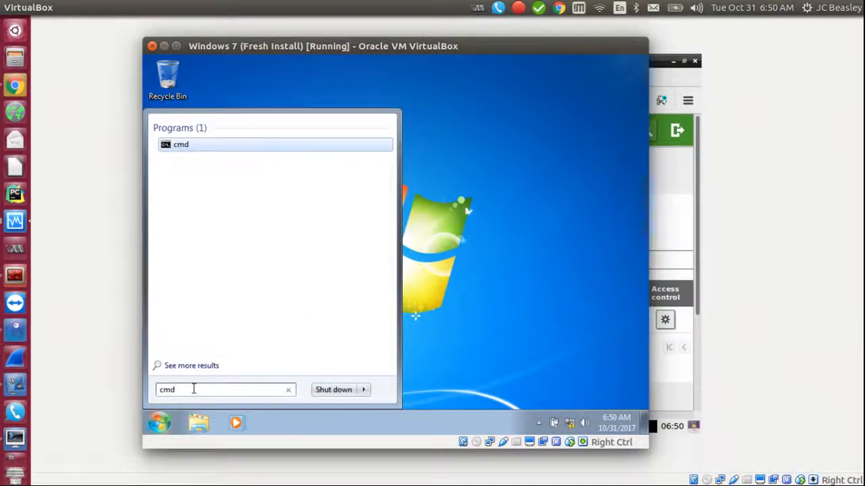
key(Return)
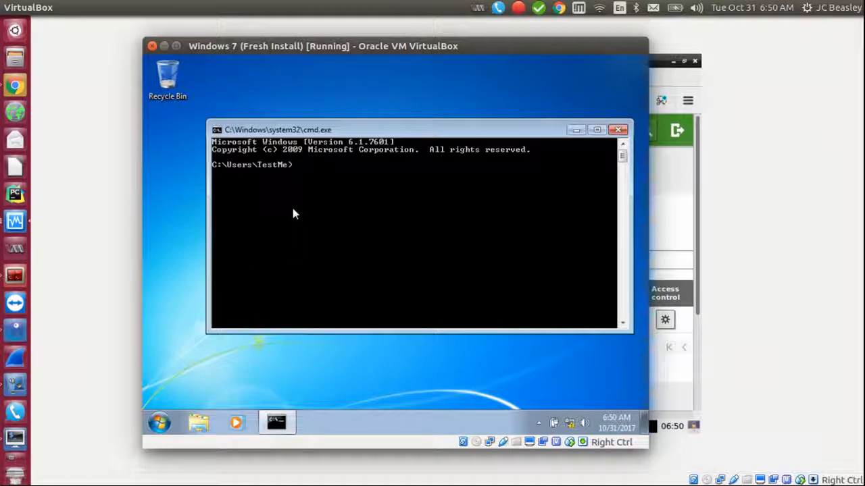
click(570, 424)
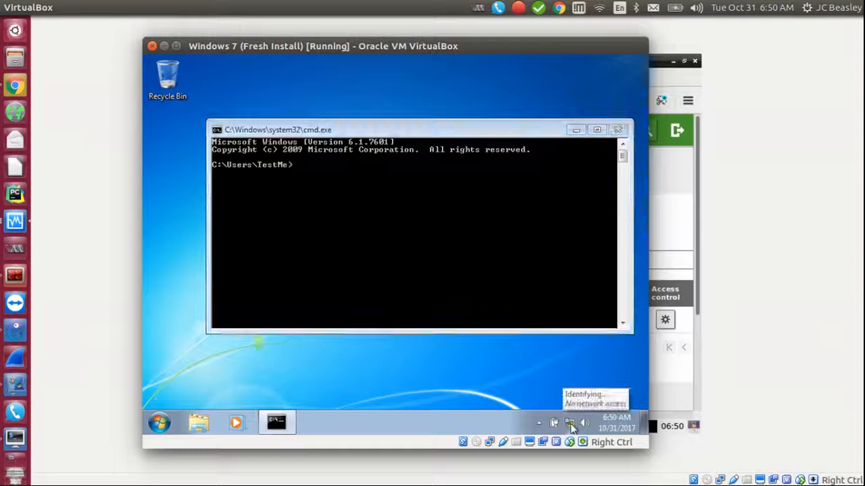
click(345, 246)
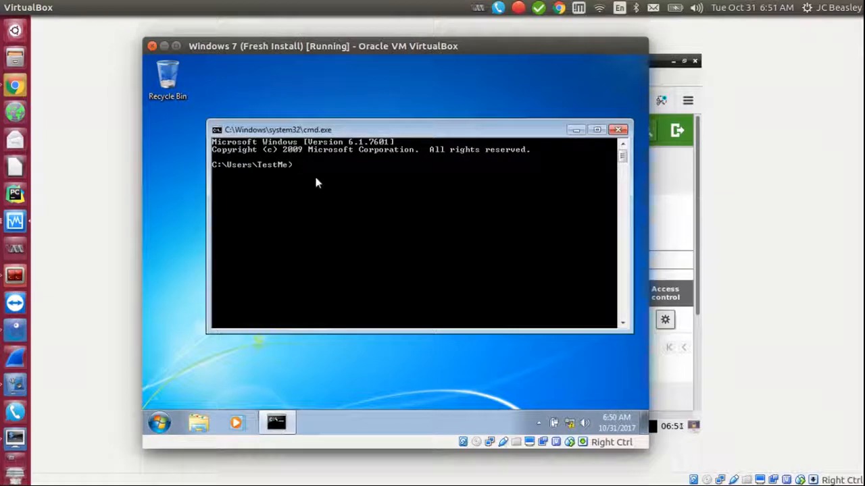
text(ipconfig)
key(Return)
Step: Rerun ipconfig until it reports IPv4 192.168.12.4 with gateway 192.168.12.1
key(Up)
key(Return)
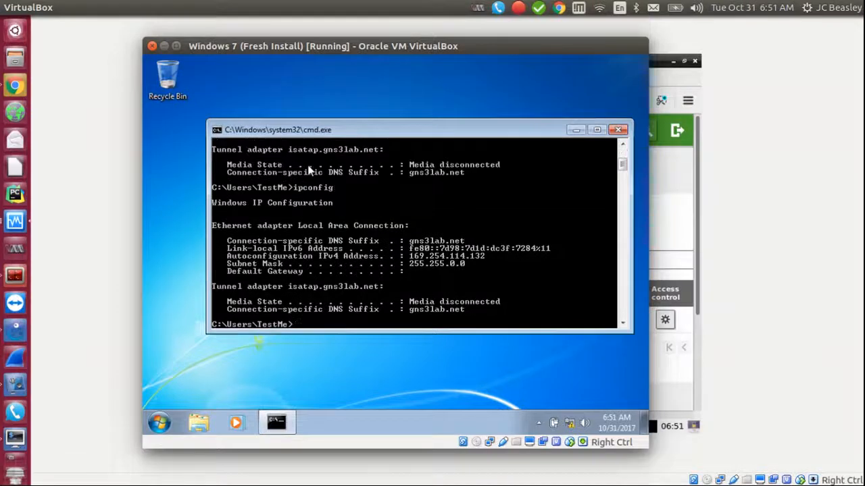
drag(382, 56, 517, 63)
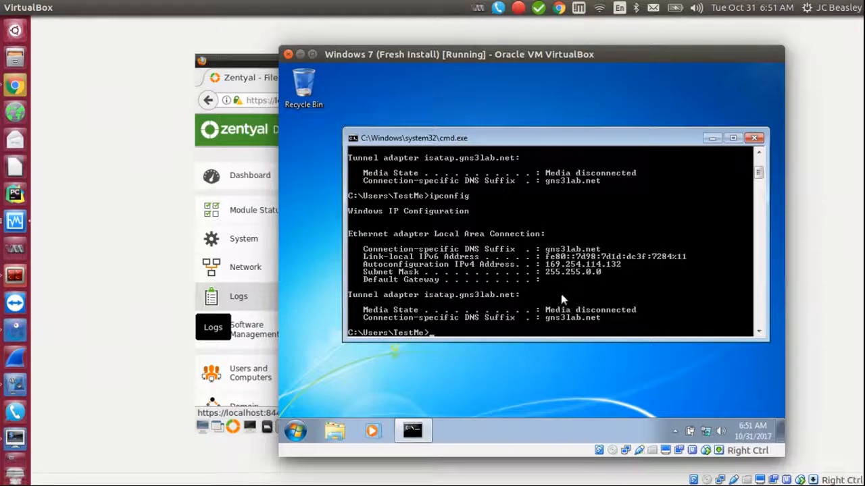
key(Up)
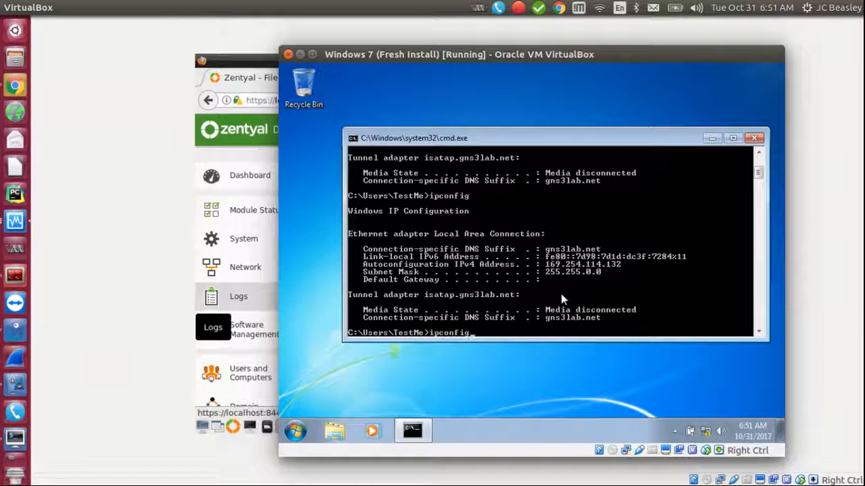
key(Return)
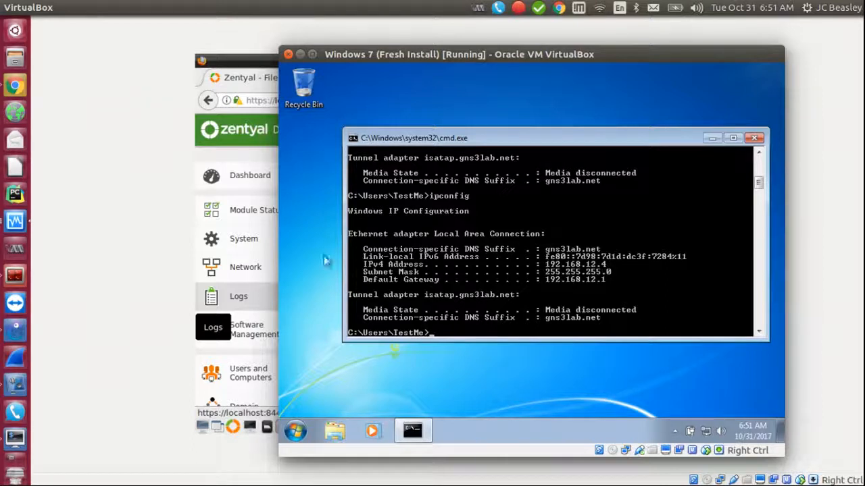
click(275, 295)
key(ctrl+alt+t)
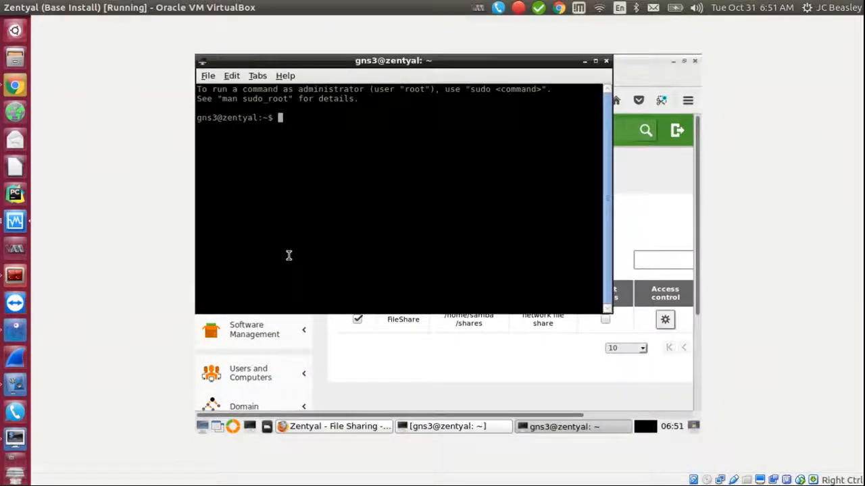
double_click(288, 256)
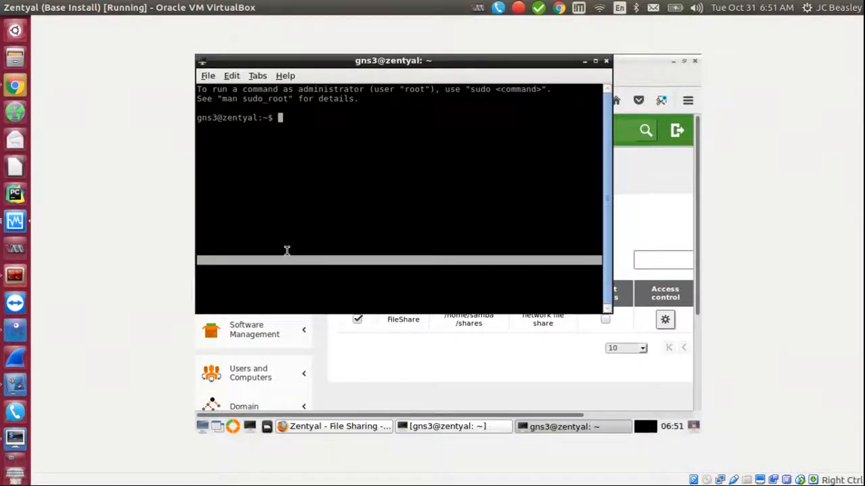
click(295, 222)
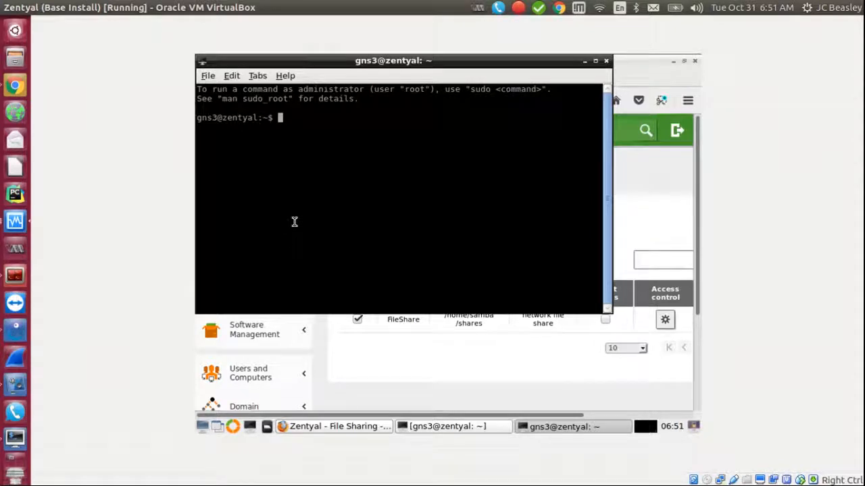
text(ifconfig)
key(Return)
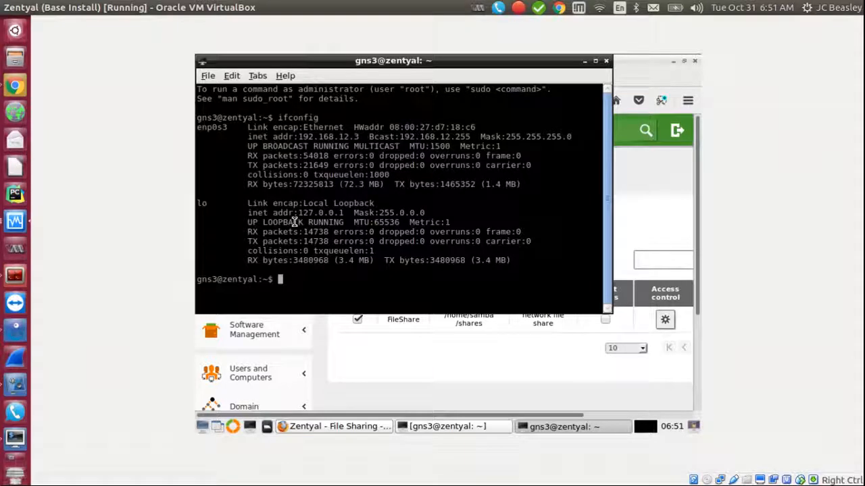
click(585, 61)
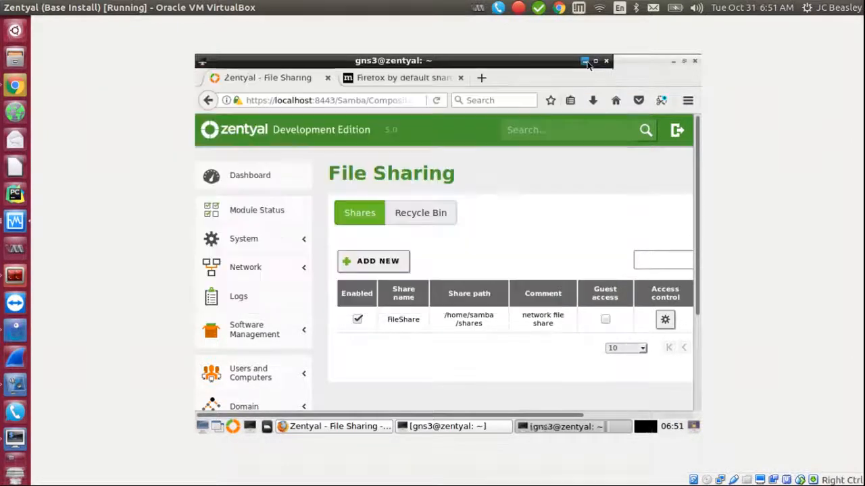
click(563, 427)
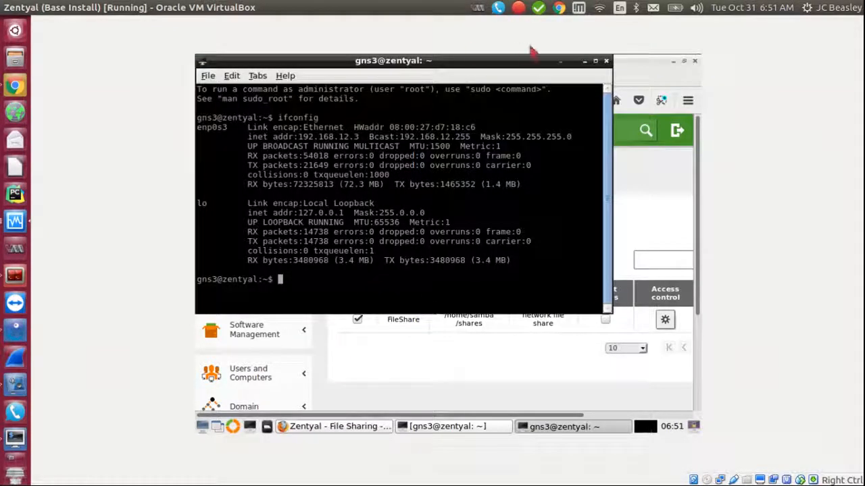
click(606, 61)
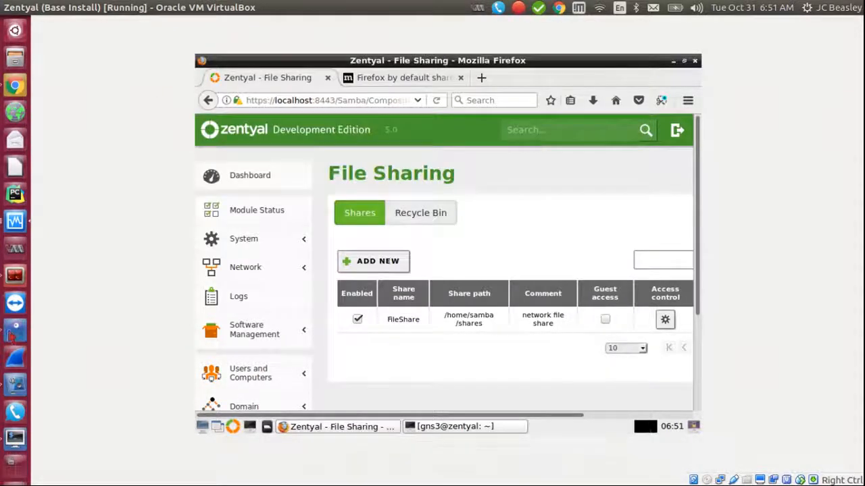
click(15, 221)
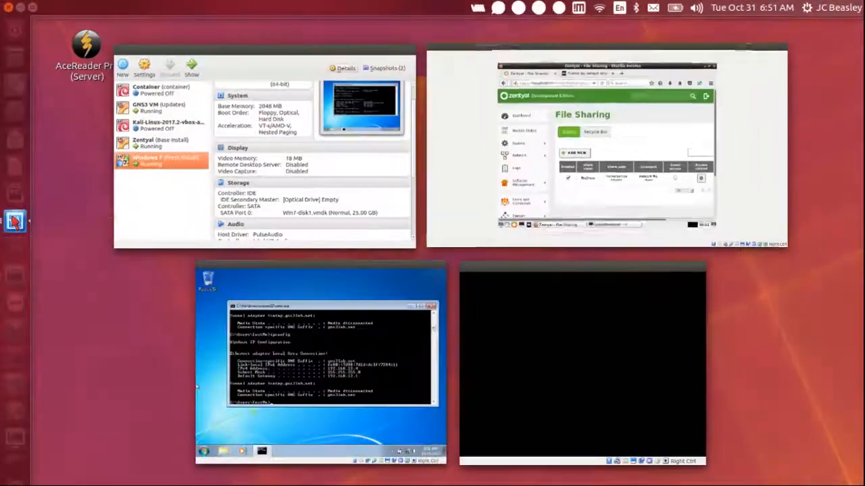
click(311, 328)
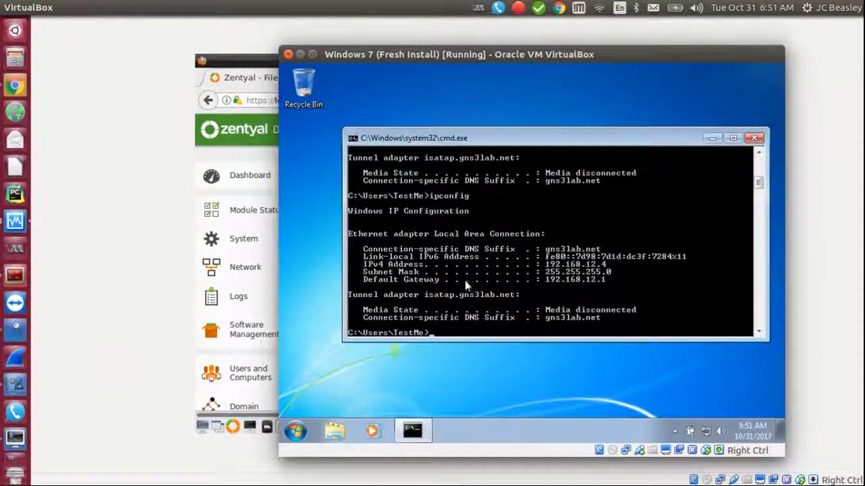
Step: Ping the Zentyal server at 192.168.12.3, correcting the mistyped address
text(ping 192.1687.12.)
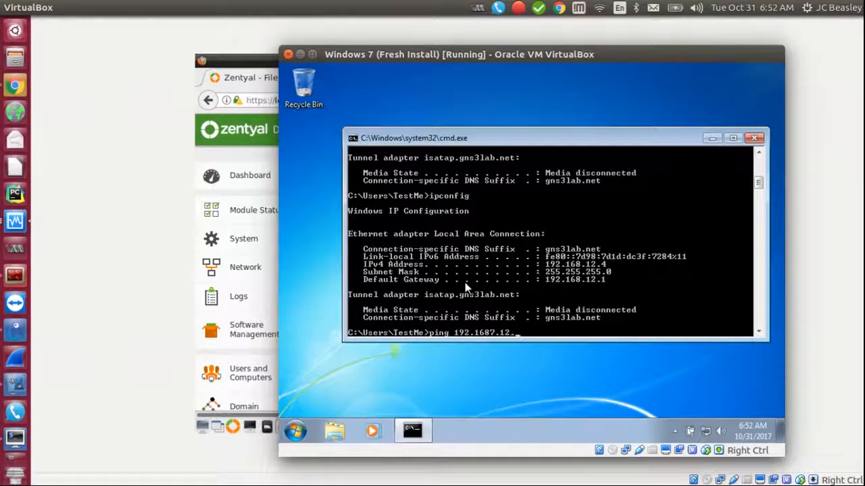
text(3)
key(Return)
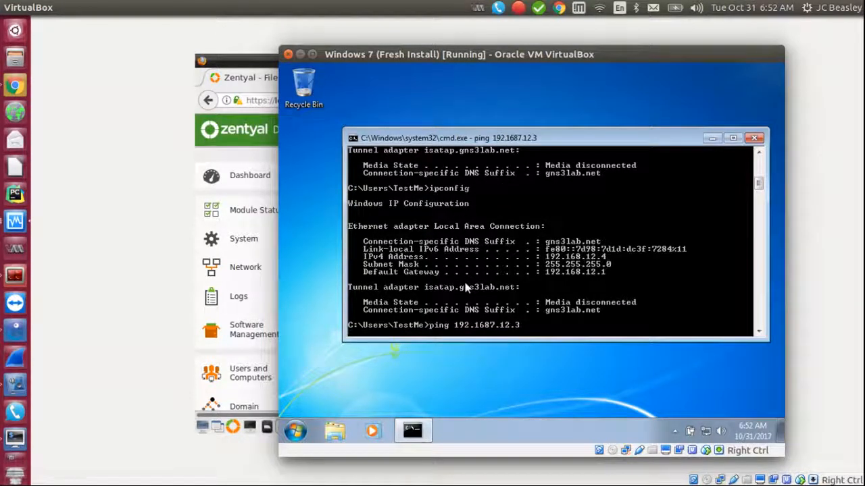
key(Return)
key(Up)
key(BackSpace)
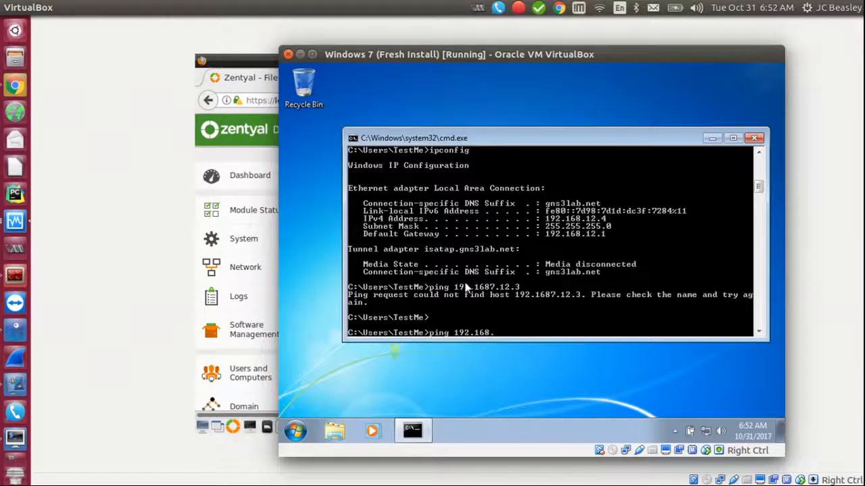
text(3)
key(Return)
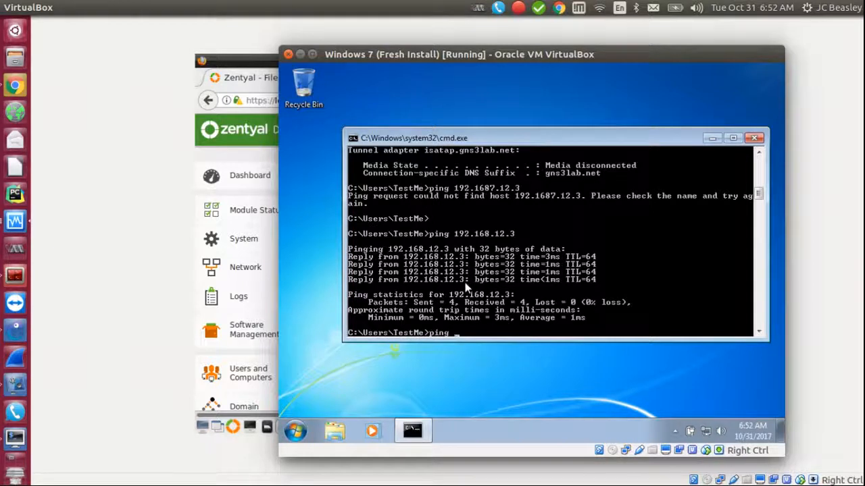
Step: Ping 8.8.8.8 to confirm internet access with 0% loss
text(ping 8..8.8)
key(BackSpace)
key(BackSpace)
key(BackSpace)
key(Return)
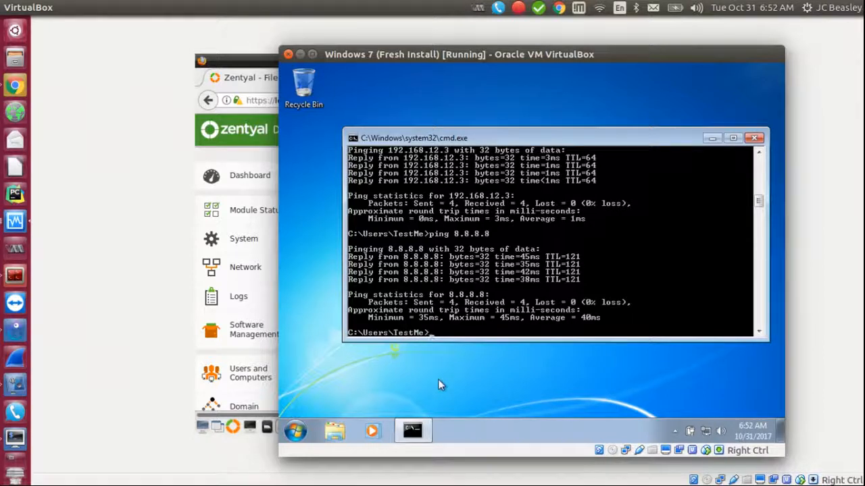
Step: Close the command prompt and open System Properties for WinTestBox via Computer Properties' Change settings
click(755, 138)
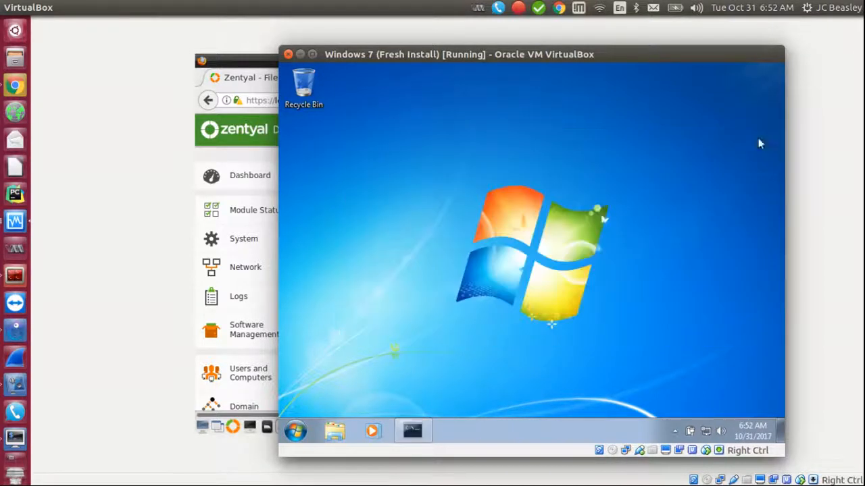
click(296, 431)
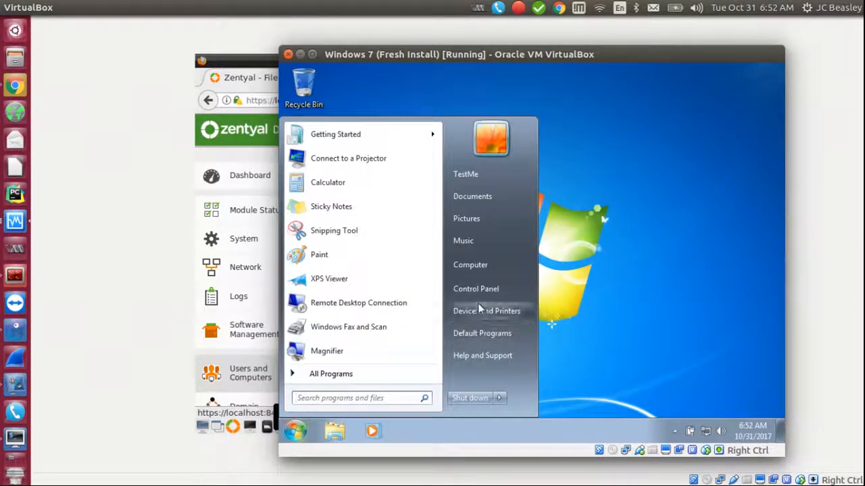
right_click(471, 265)
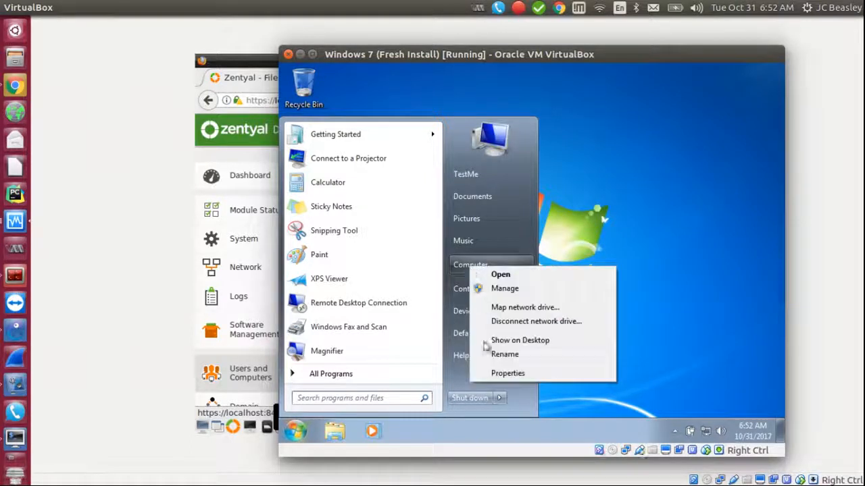
click(514, 375)
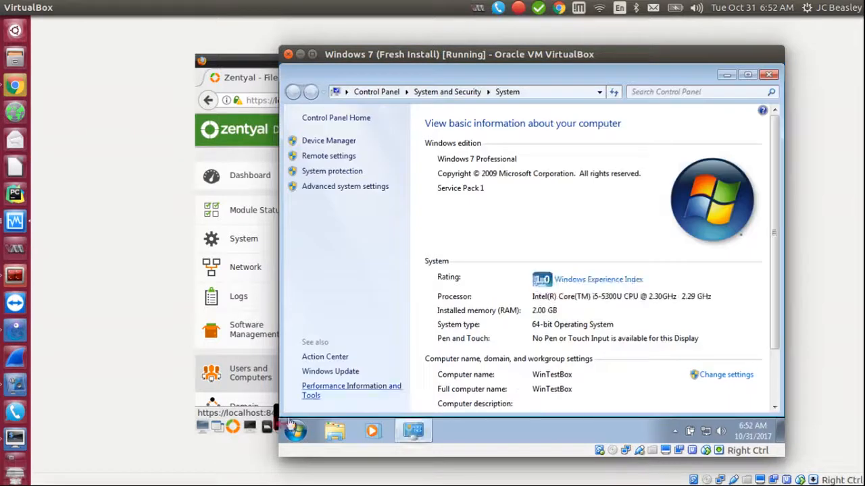
click(287, 433)
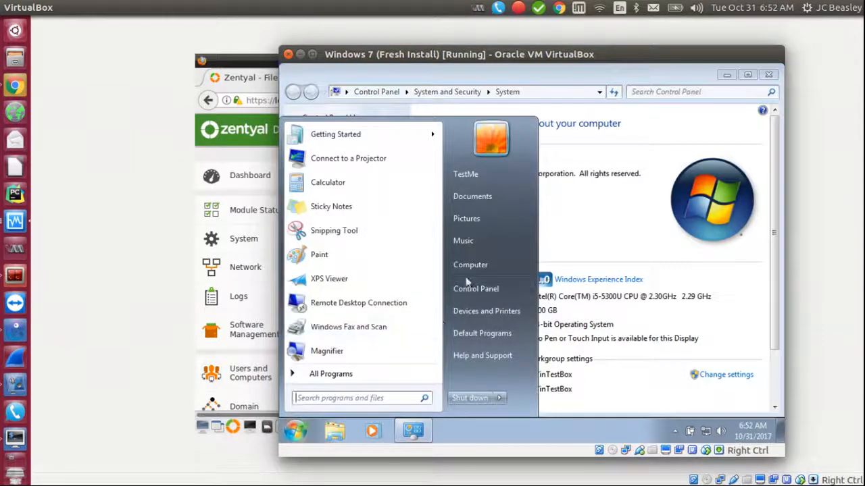
click(554, 232)
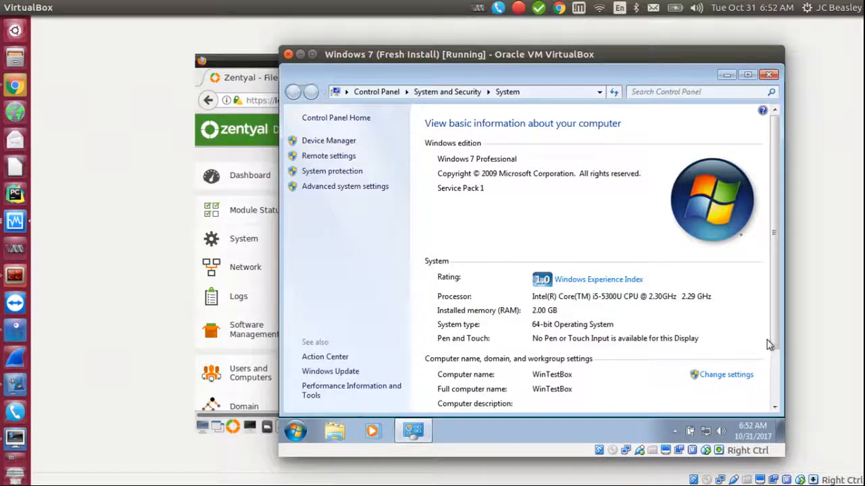
drag(775, 343, 775, 395)
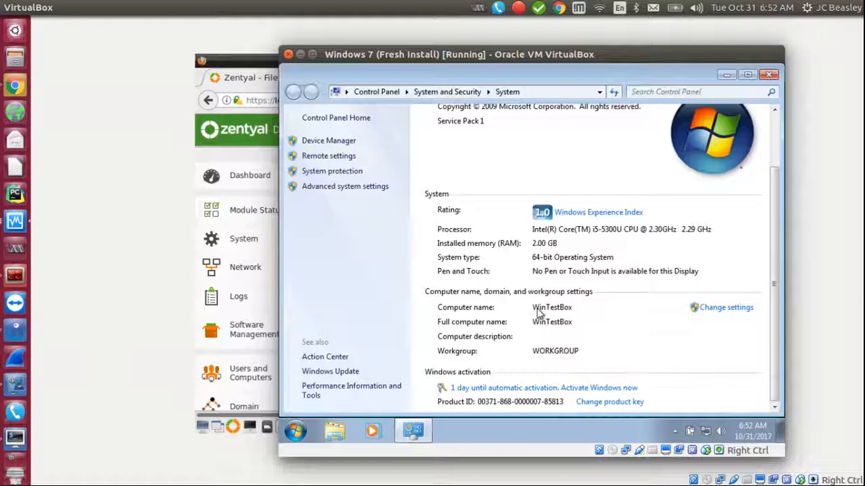
click(732, 312)
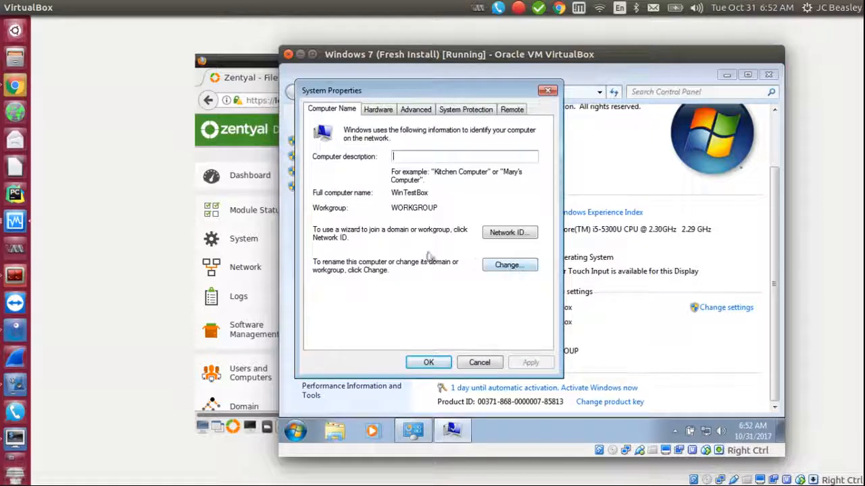
Step: Change WinTestBox's membership to the domain gns3lab.net and confirm
click(506, 265)
click(340, 259)
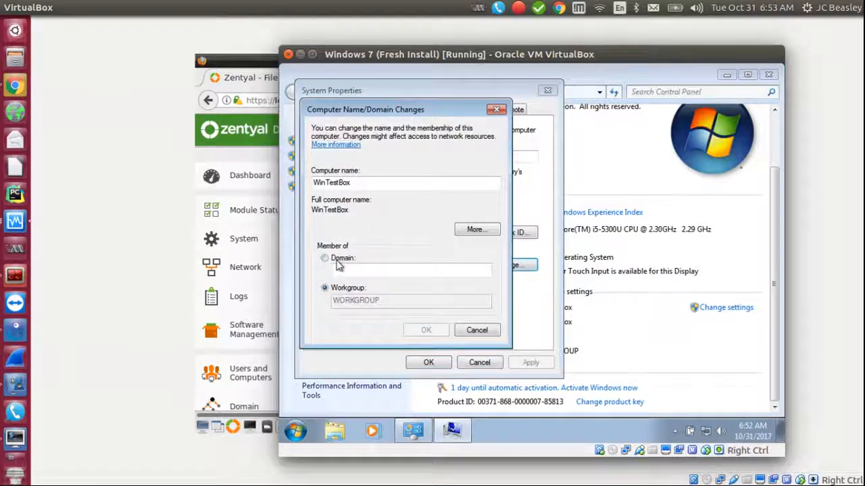
click(365, 271)
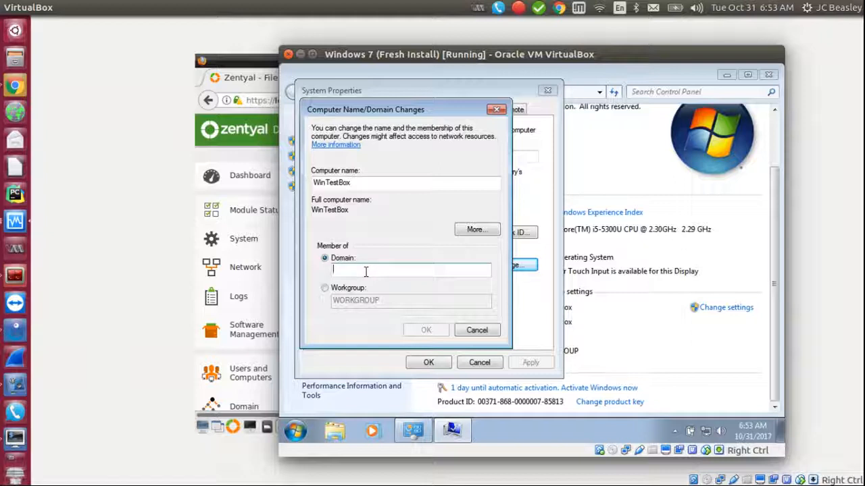
text(gns3lab.net)
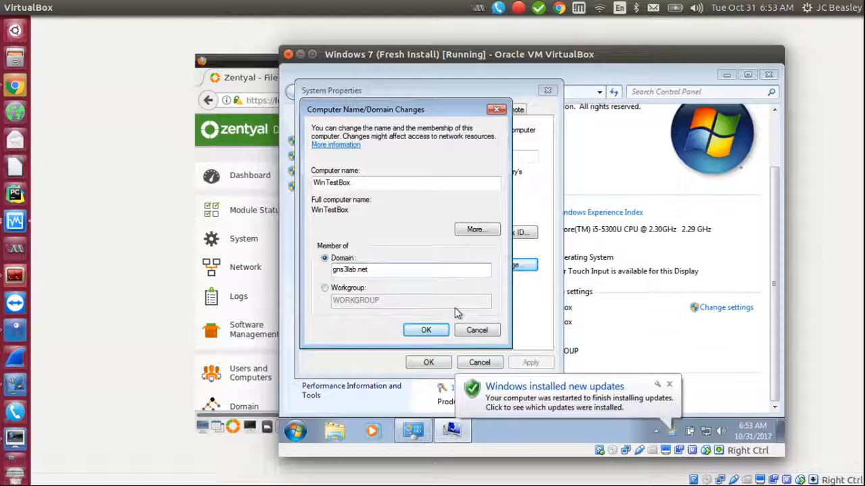
click(432, 331)
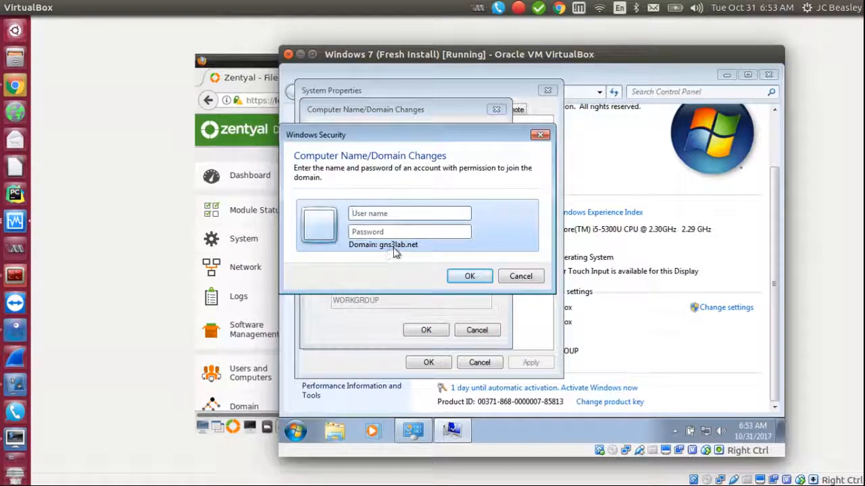
Step: Reposition the domain credentials prompt and switch to the Zentyal server window
click(370, 215)
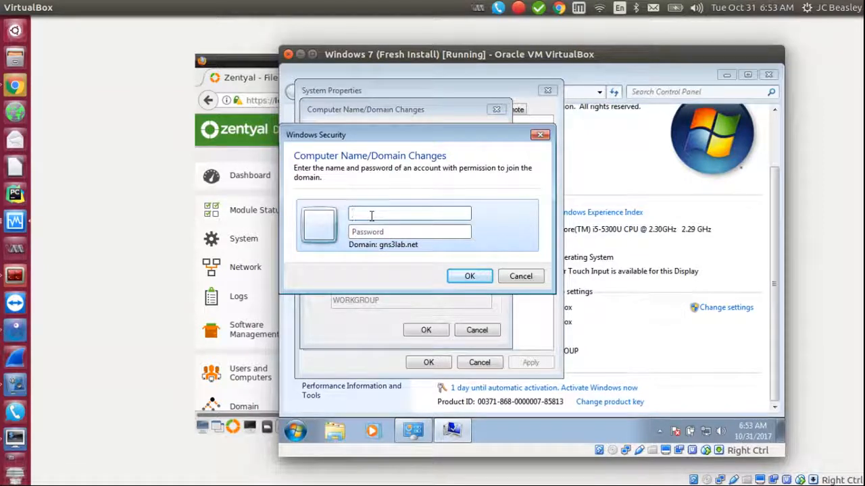
drag(379, 135, 424, 134)
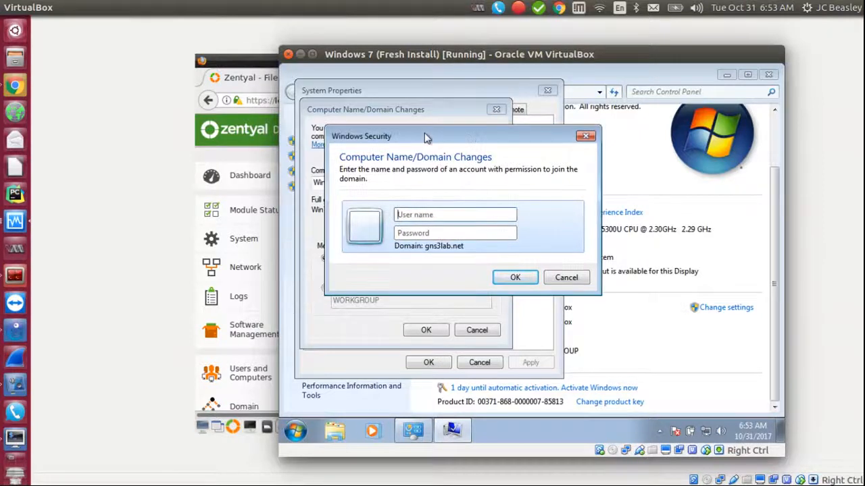
click(259, 66)
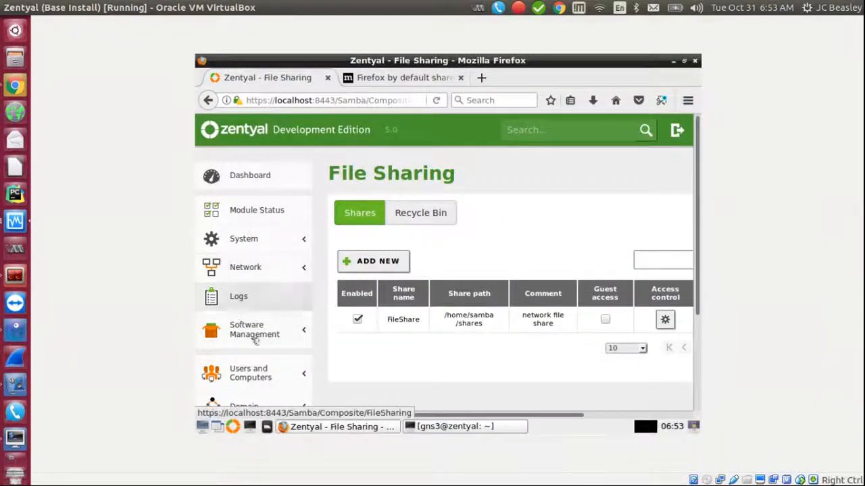
Step: Open Zentyal's Users and Computers management page to check the domain accounts
click(250, 372)
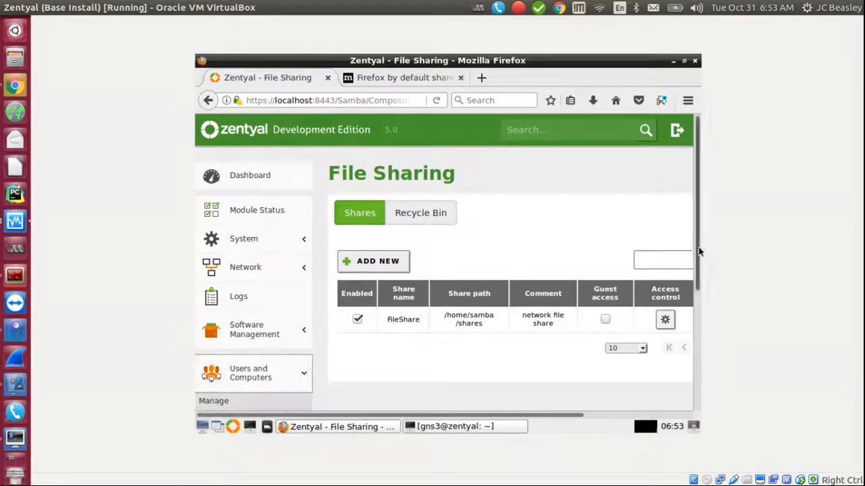
scroll(508, 300, down, 4)
click(215, 271)
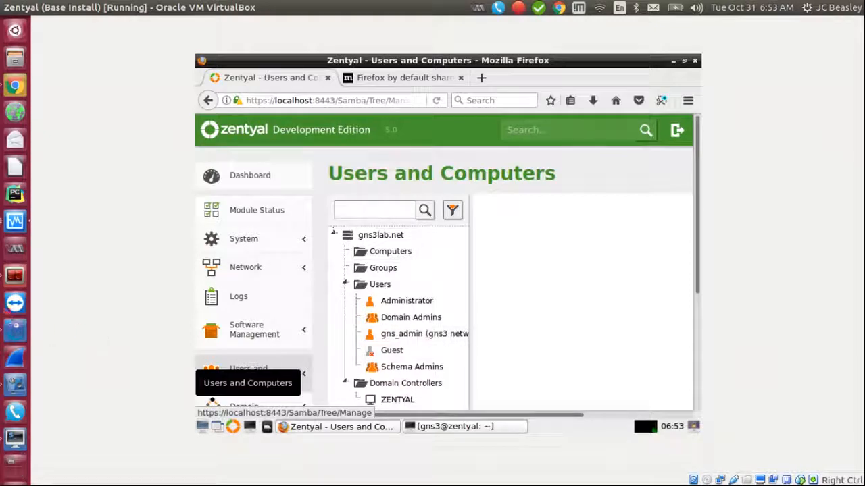
Step: Return to the Windows 7 VM and enter the domain admin user name in the credentials prompt
click(9, 227)
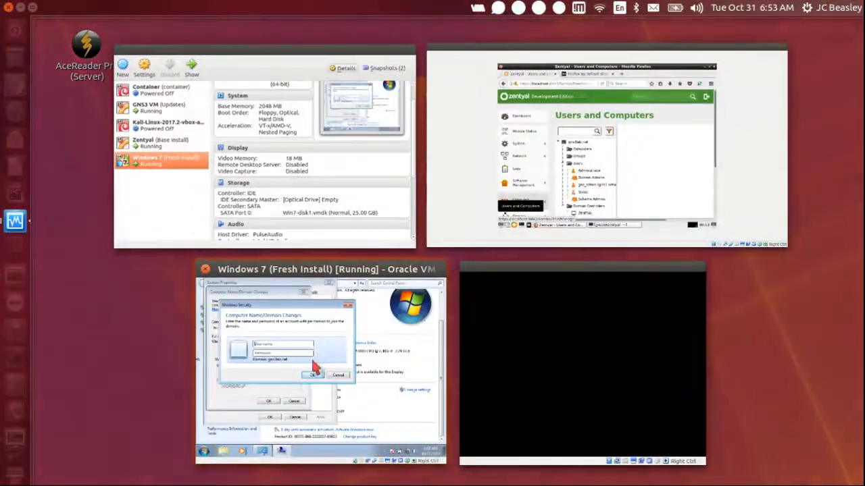
click(312, 362)
click(439, 216)
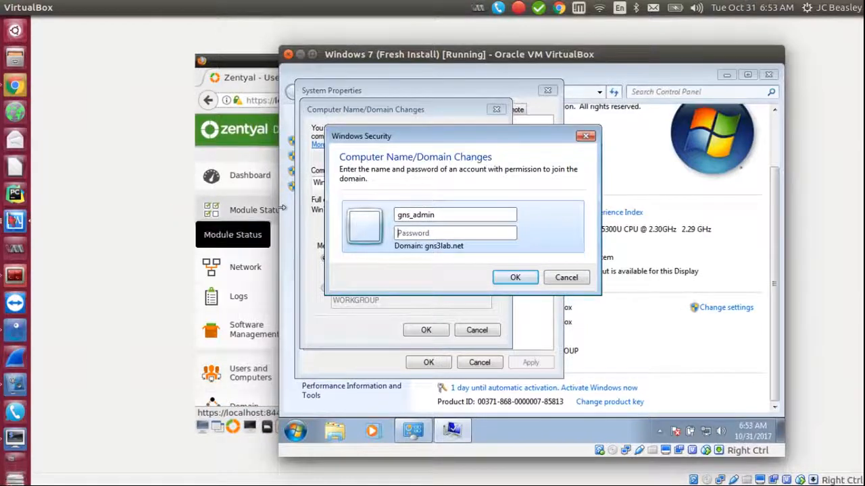
Step: Enter the domain admin password and submit the gns3lab.net join credentials
click(15, 223)
click(595, 147)
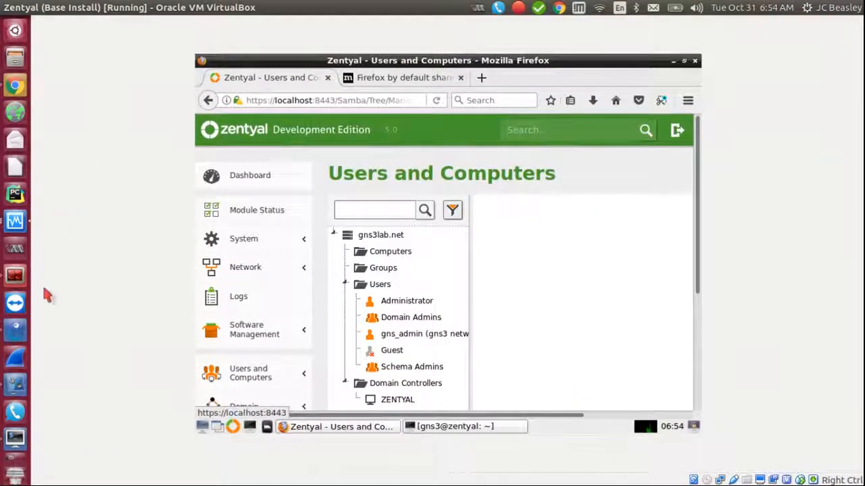
click(15, 220)
click(324, 345)
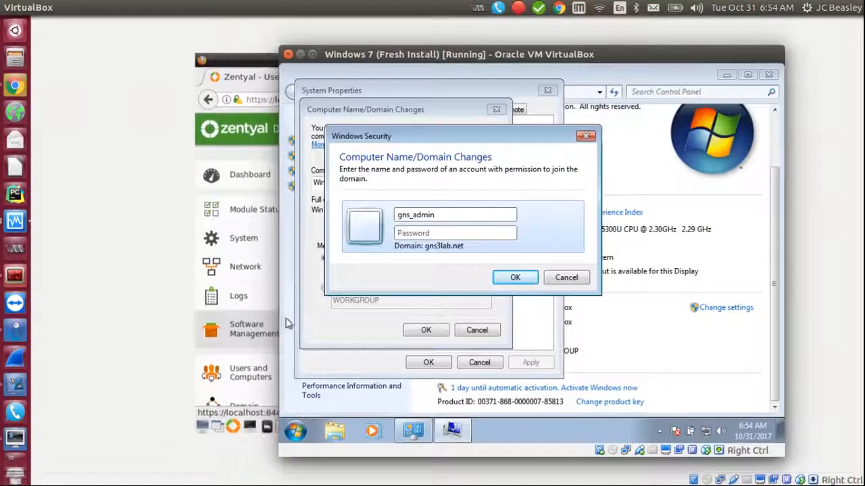
click(437, 232)
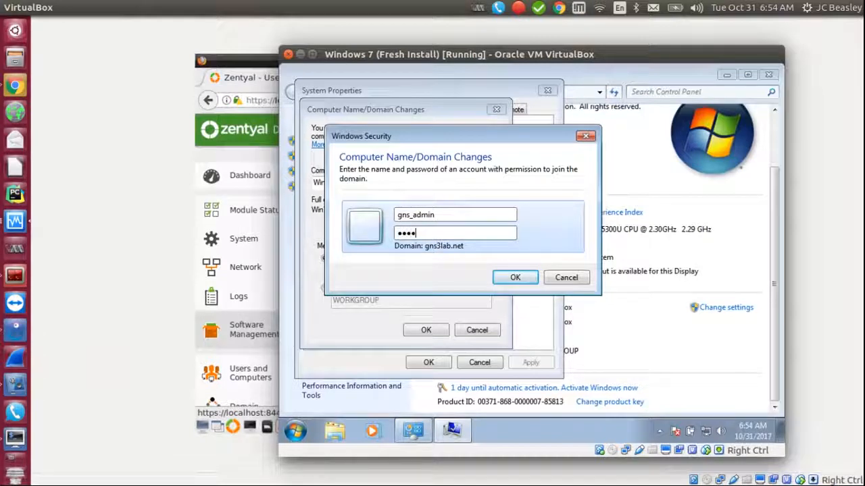
click(514, 280)
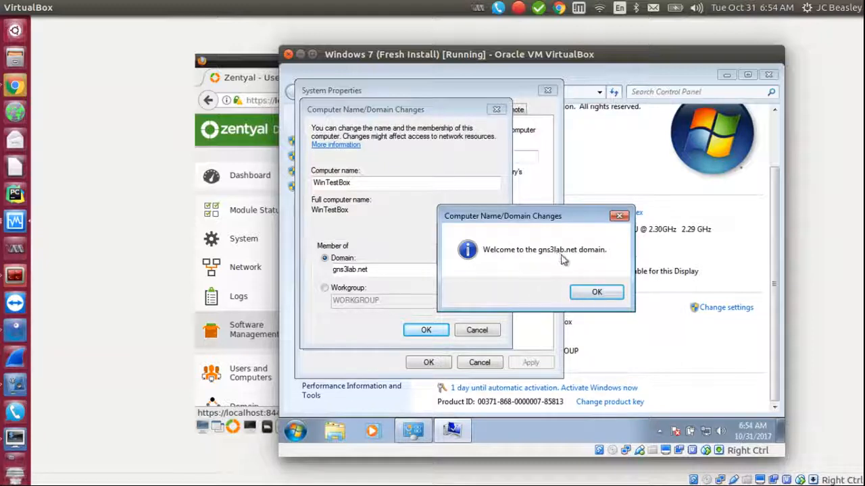
Step: Acknowledge the domain welcome and restart-required messages, close System Properties, and restart Windows now
click(596, 292)
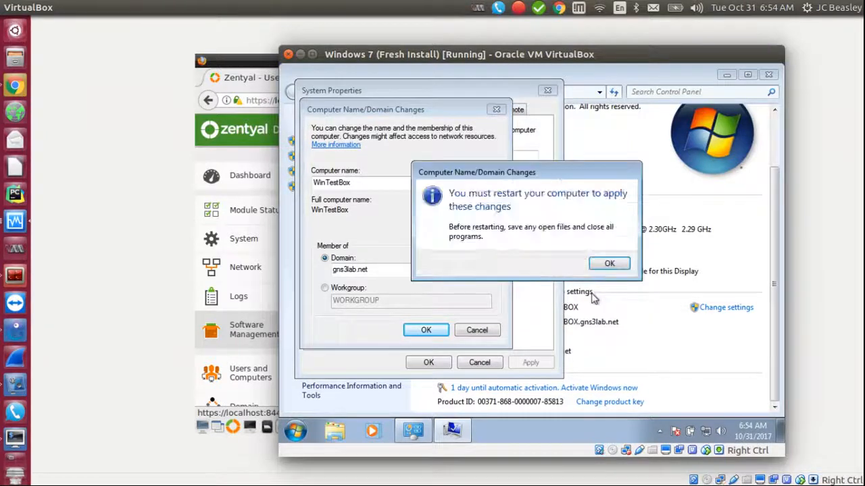
click(602, 262)
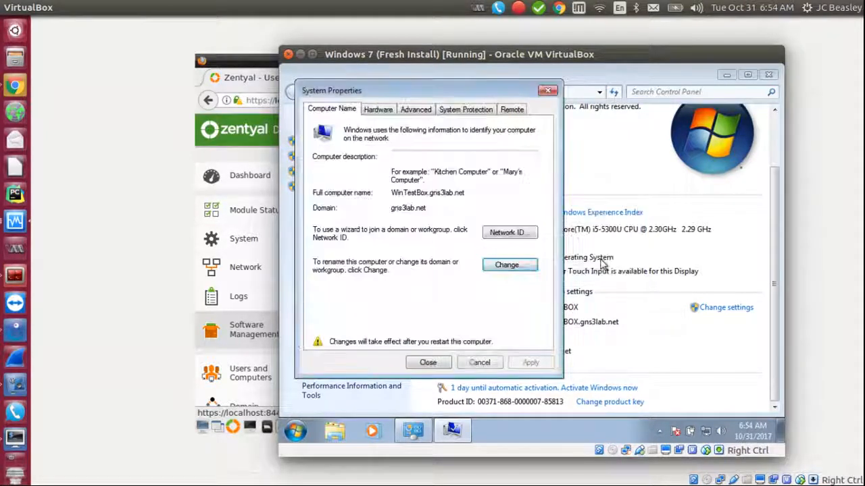
click(428, 362)
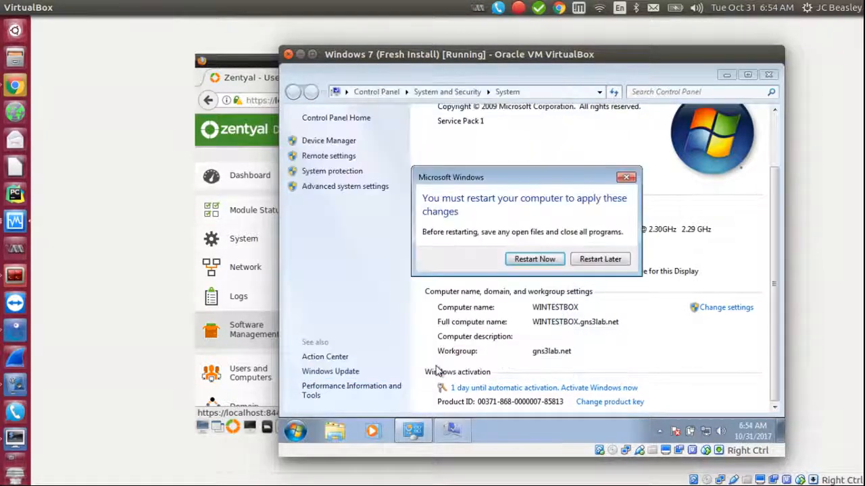
click(524, 262)
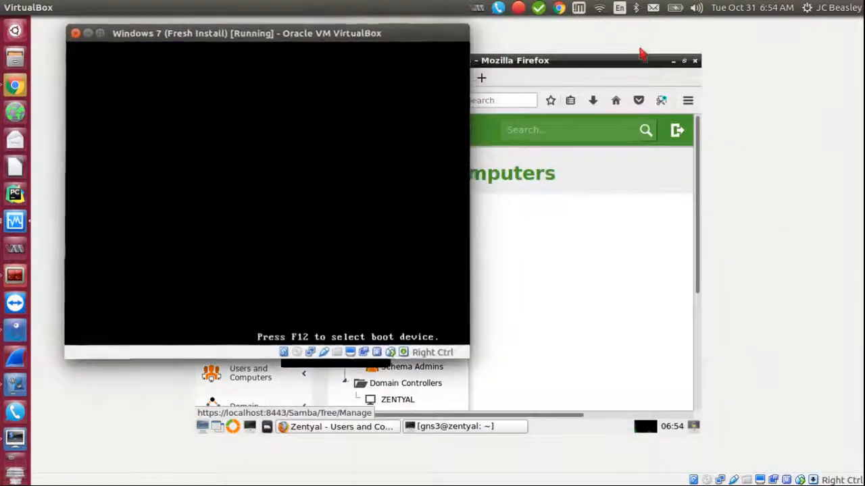
Step: Select WINTESTBOX under Computers in Zentyal's Users and Computers manager, then return to the Windows 7 VM
click(557, 69)
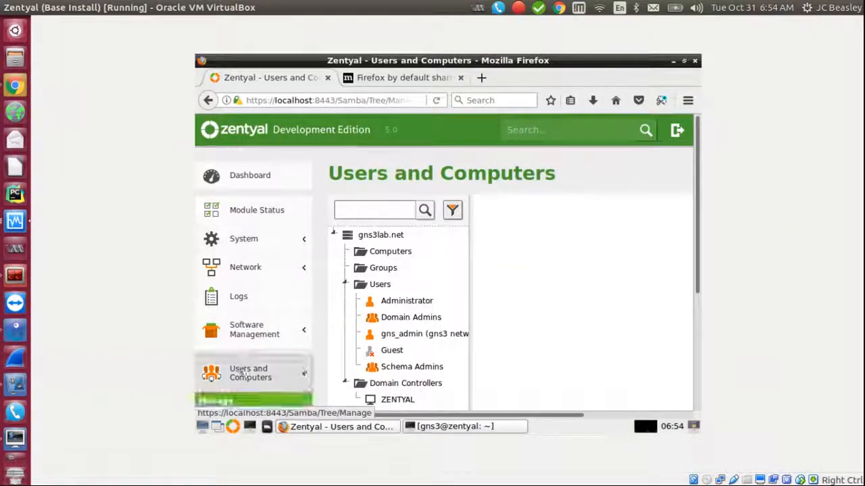
click(236, 332)
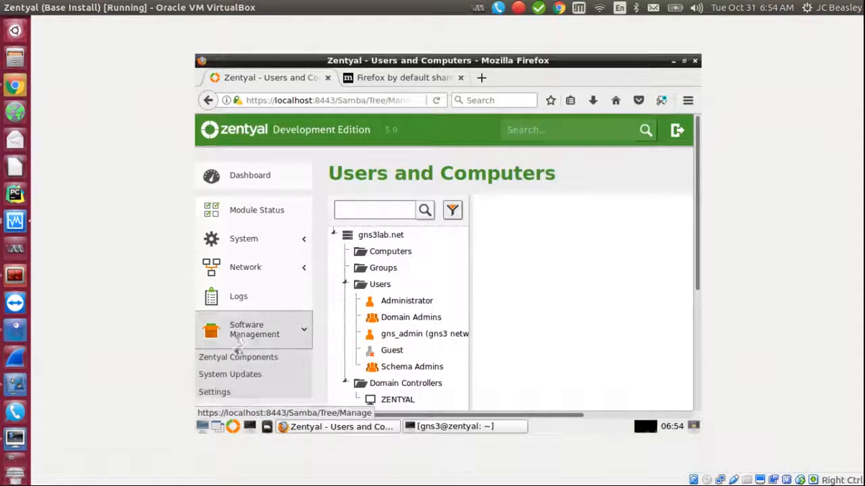
click(249, 181)
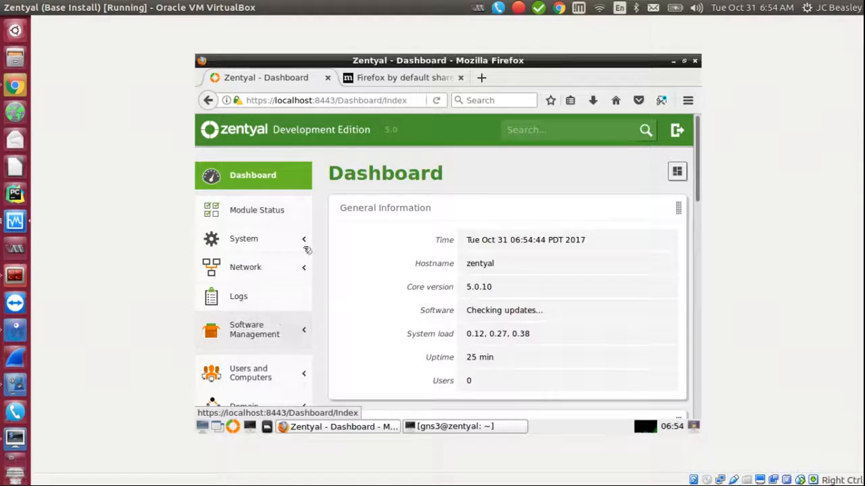
click(237, 380)
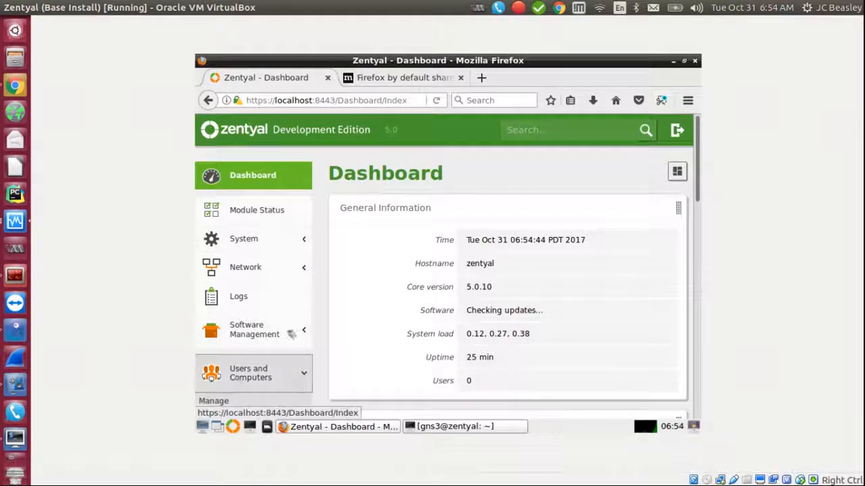
drag(697, 199, 698, 250)
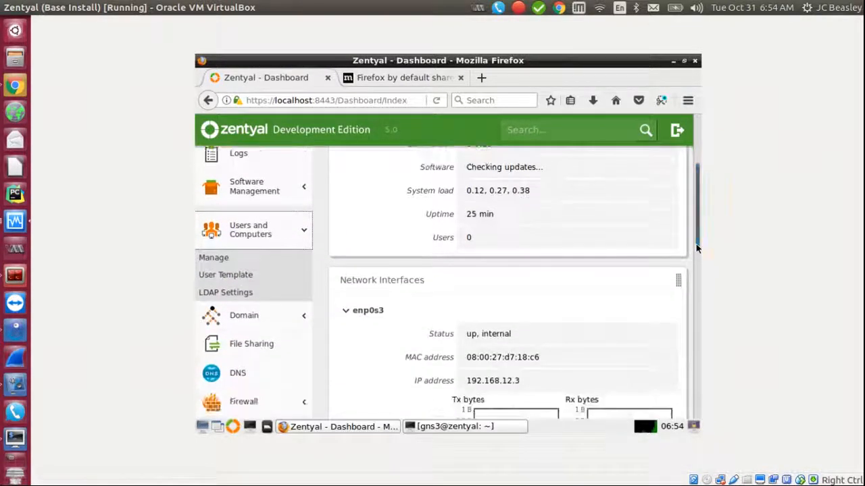
click(219, 261)
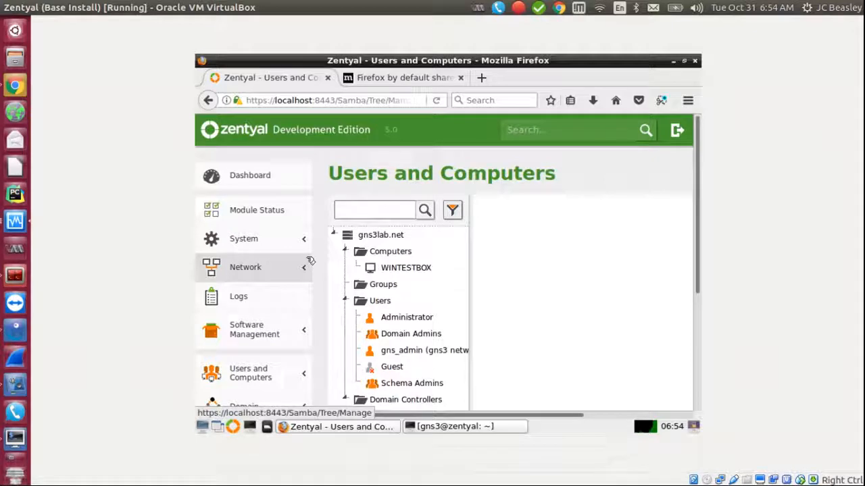
click(417, 271)
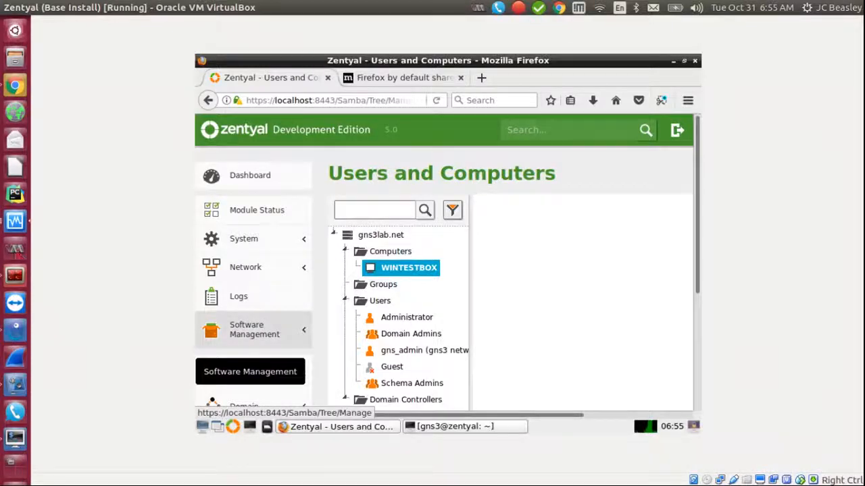
click(15, 221)
click(265, 149)
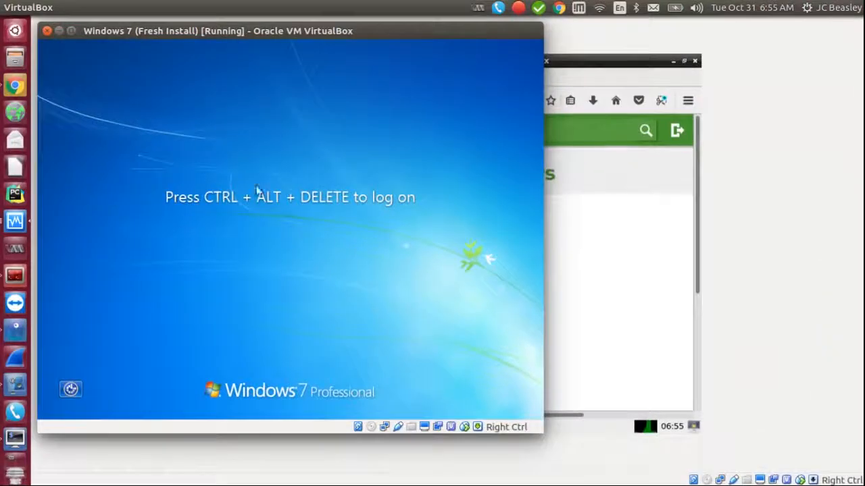
Step: Send Ctrl-Alt-Del to the VM and choose Switch User > Other User
drag(233, 39, 538, 66)
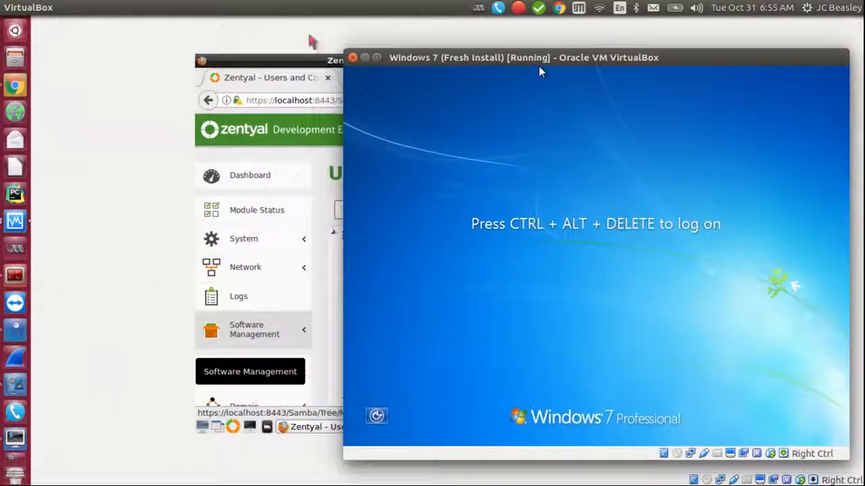
click(152, 8)
mouse_move(182, 22)
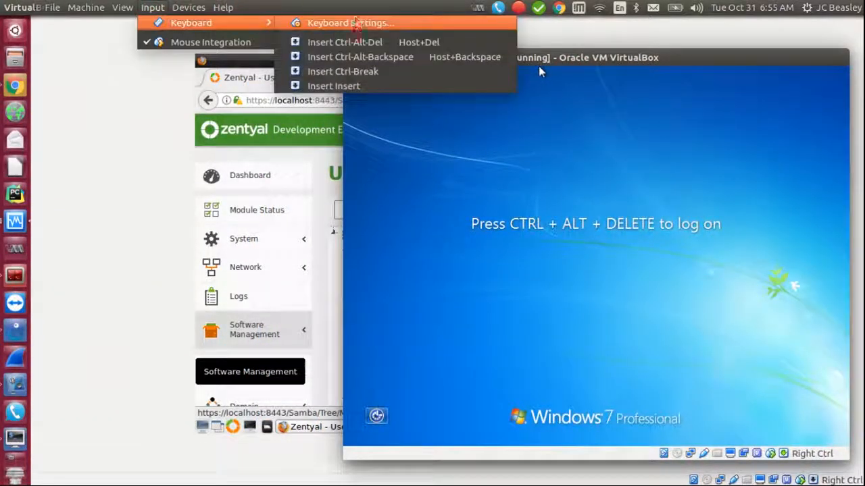
click(348, 42)
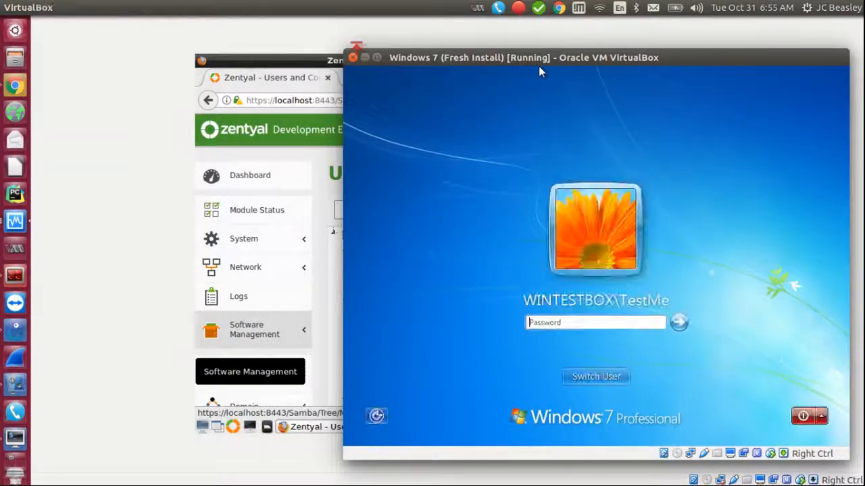
click(593, 377)
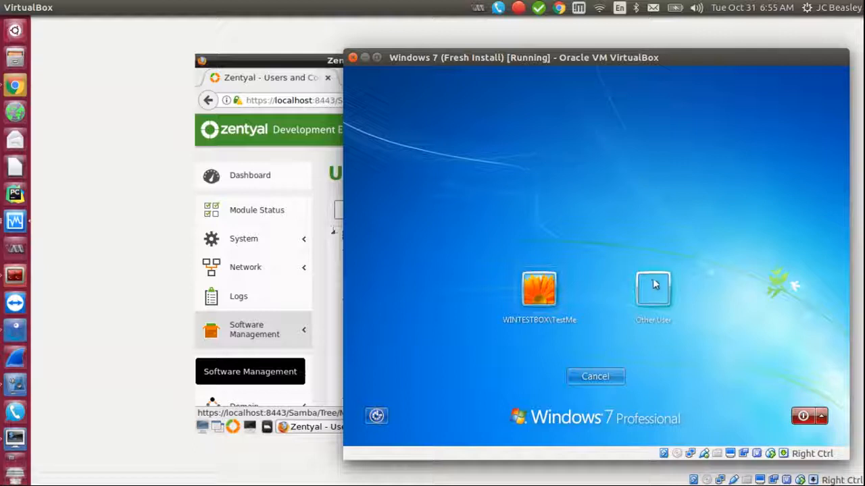
click(654, 284)
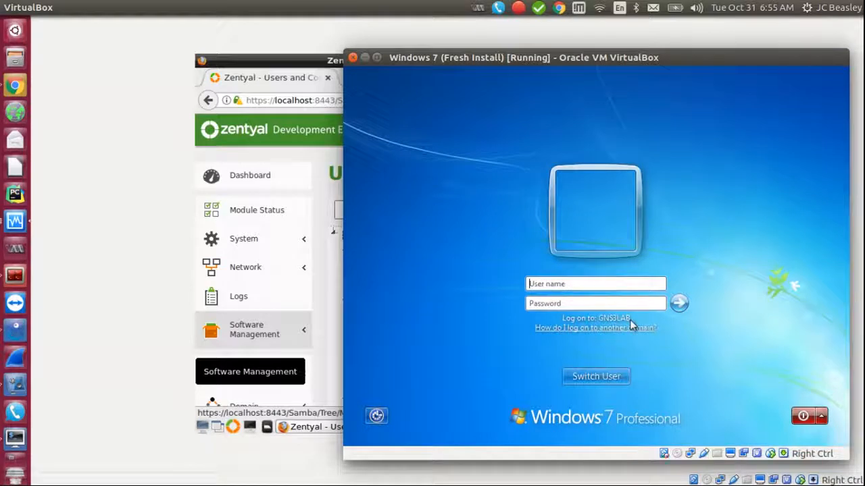
Step: Enter the GNS3LAB domain admin credentials and log on to reach the desktop
click(567, 286)
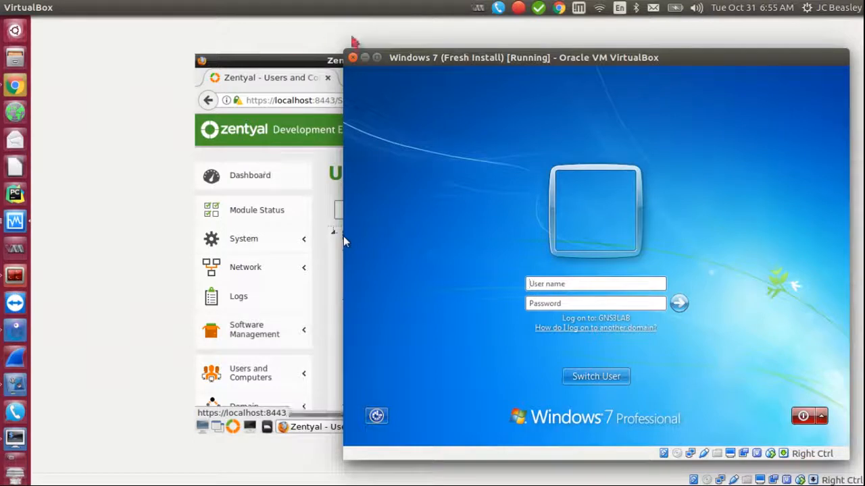
drag(408, 58, 508, 139)
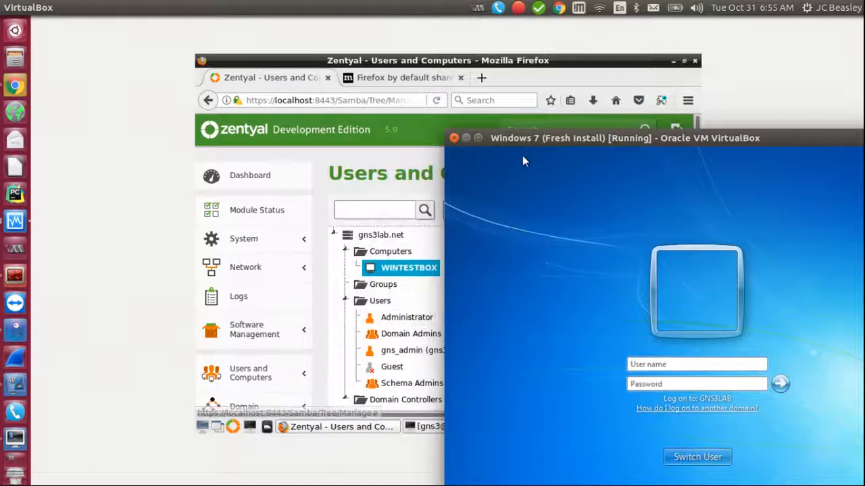
drag(528, 142, 344, 55)
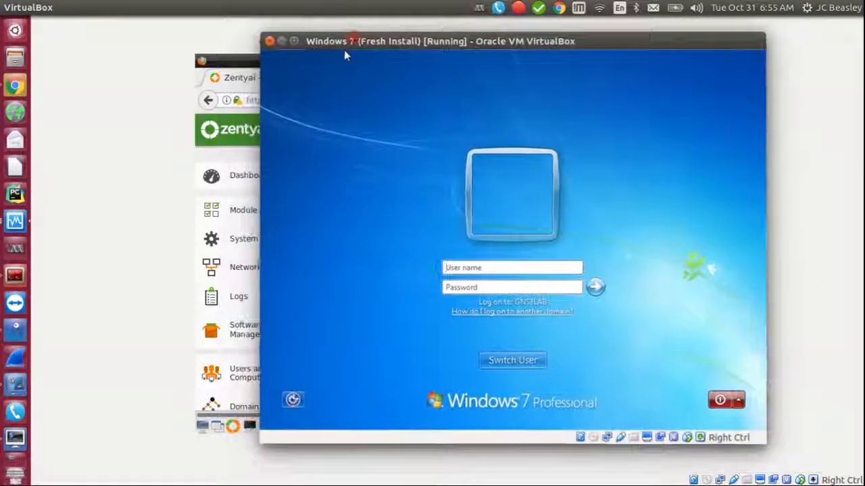
click(460, 269)
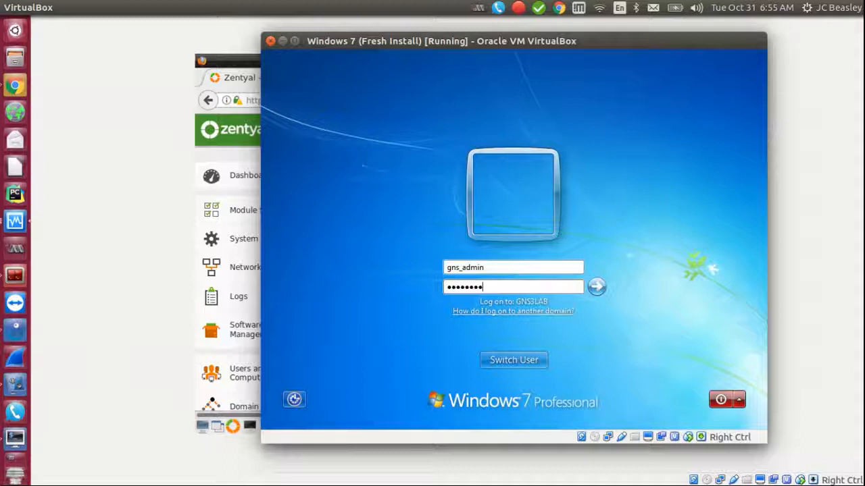
click(594, 288)
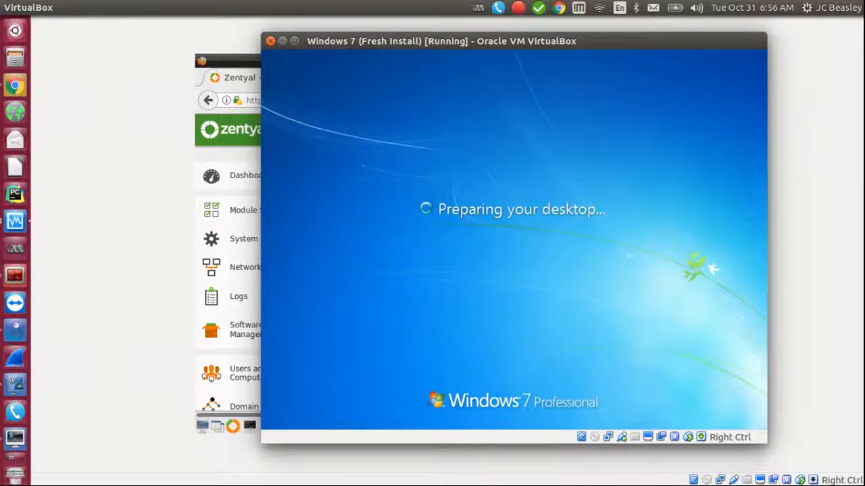
drag(549, 49, 622, 58)
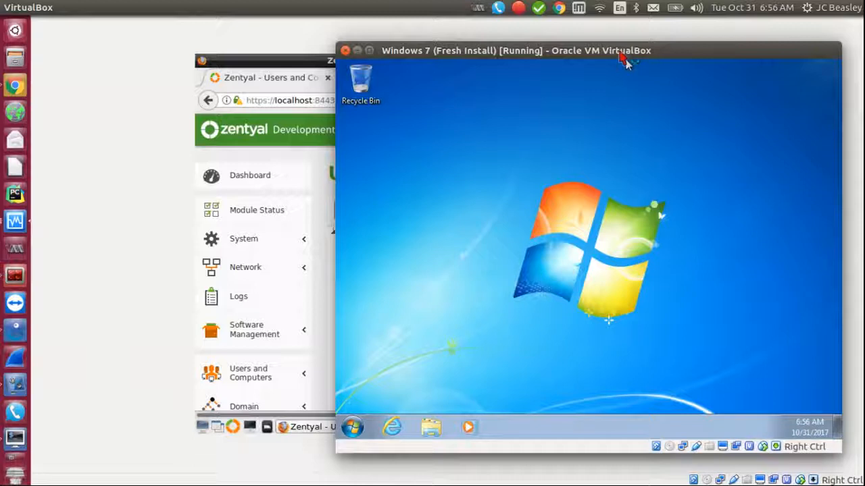
drag(625, 58, 487, 64)
click(215, 433)
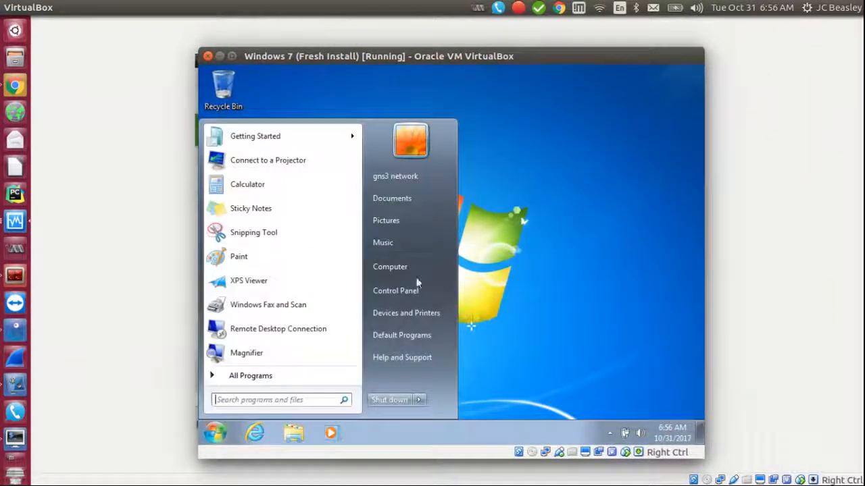
right_click(395, 267)
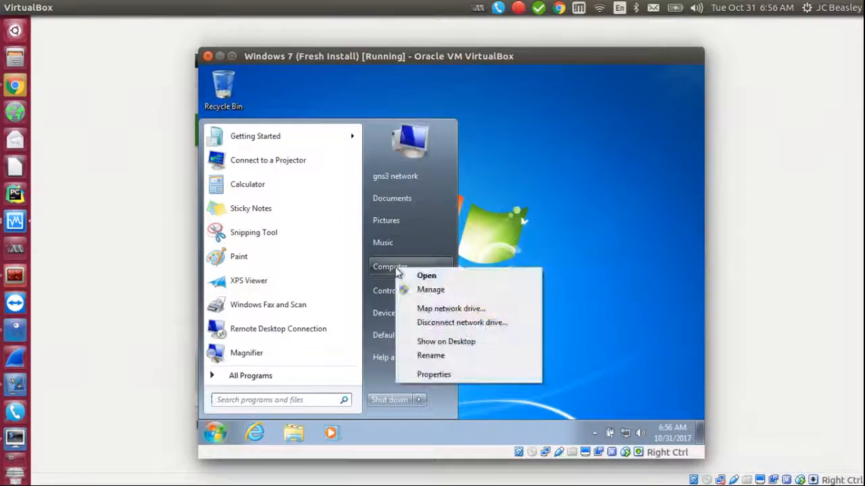
click(434, 374)
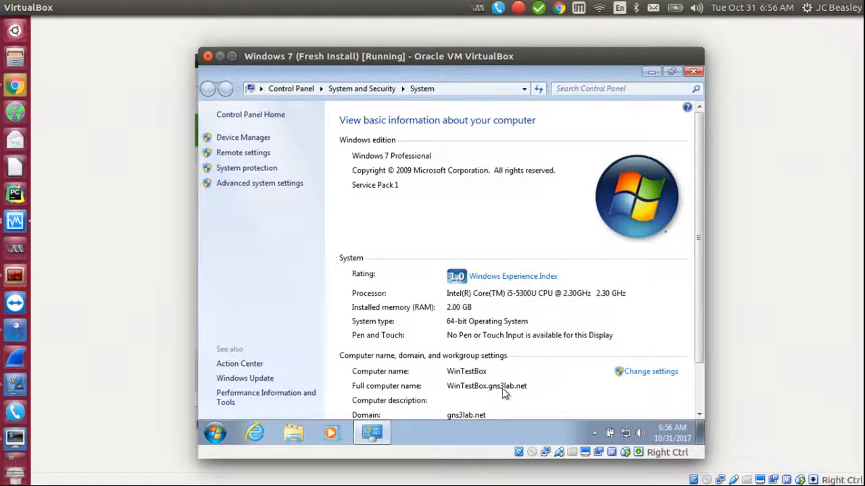
scroll(578, 352, down, 2)
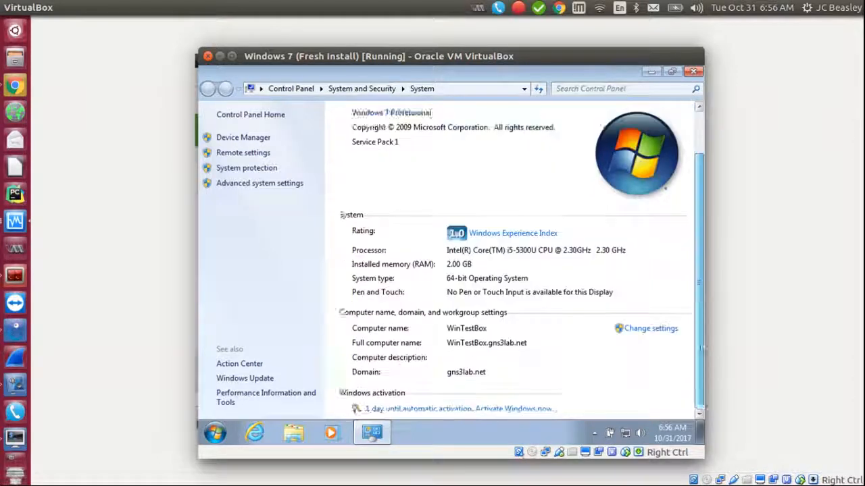
drag(463, 65, 607, 63)
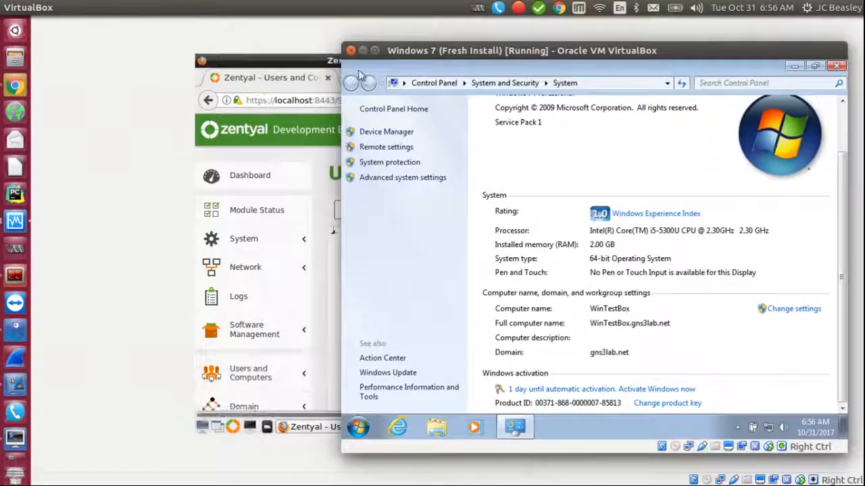
drag(416, 65, 327, 64)
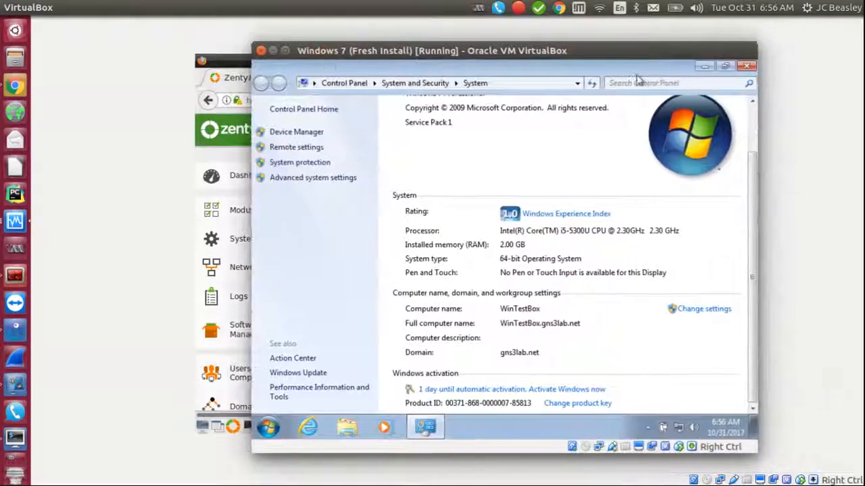
click(750, 66)
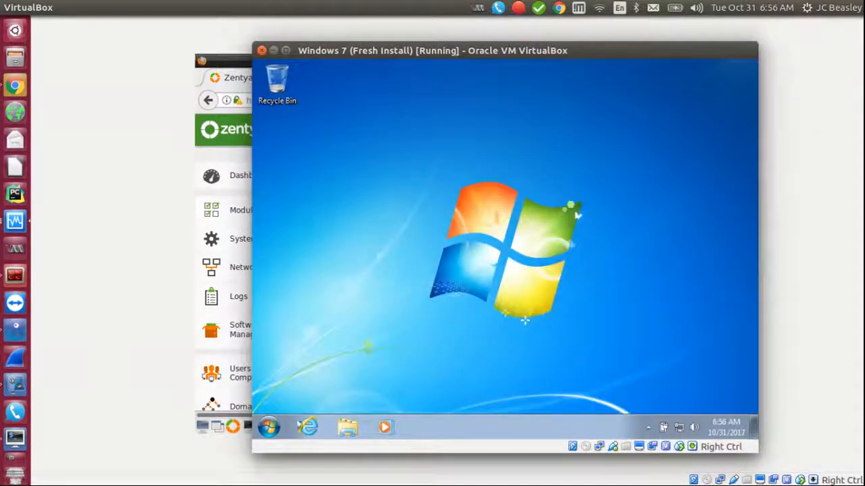
Step: Open Computer and open the mapped gns_admin (U:) network drive, then go back
click(268, 427)
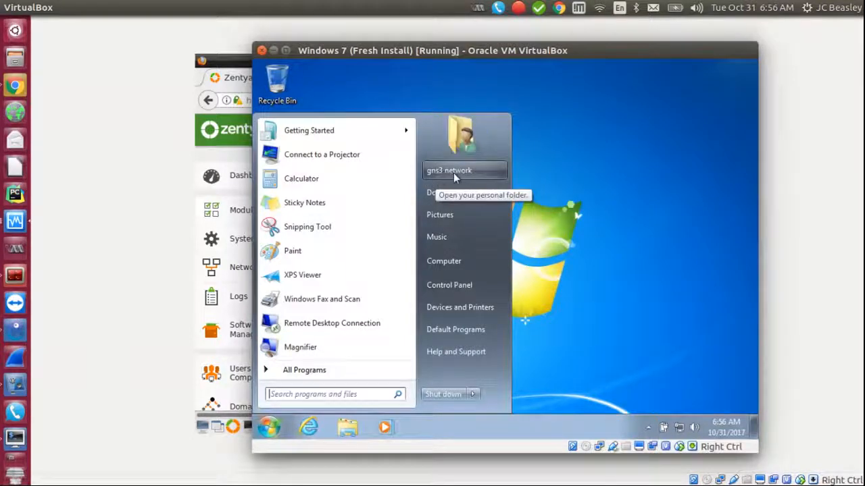
click(443, 262)
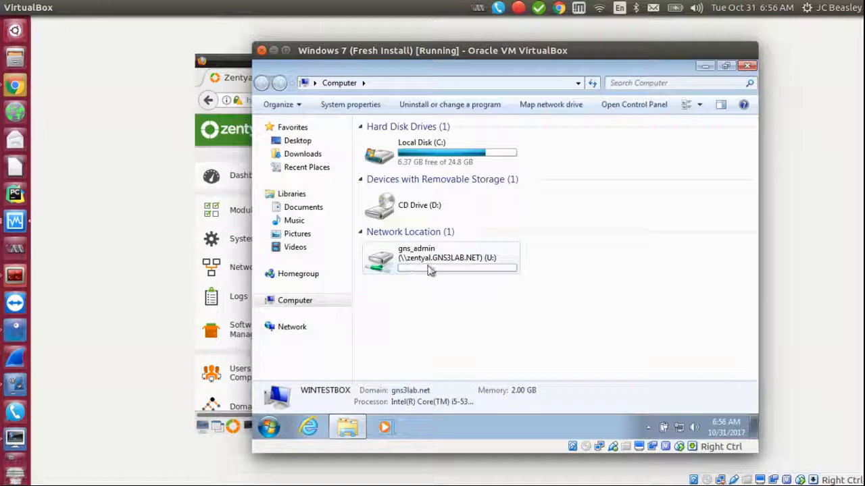
click(429, 270)
double_click(429, 270)
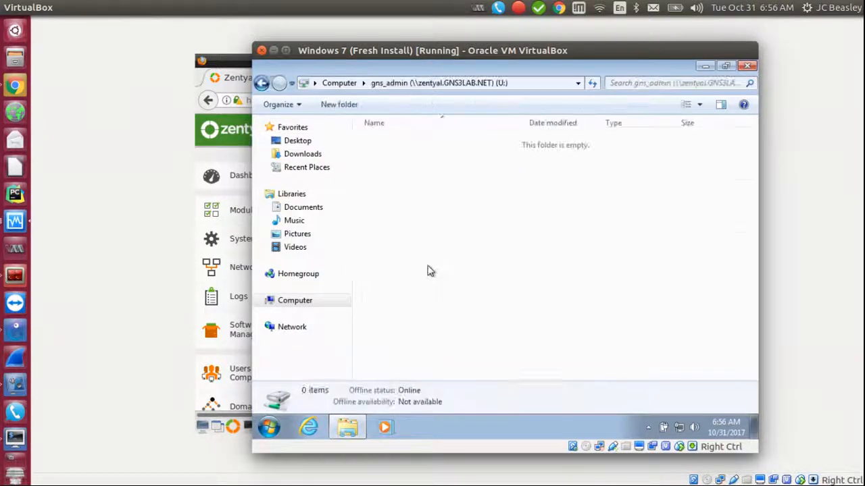
click(262, 83)
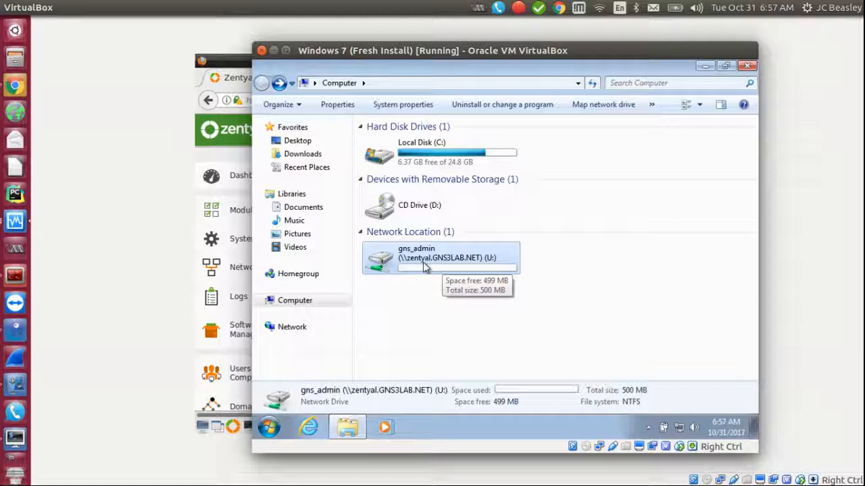
Step: Show the Network location from the navigation pane
click(425, 266)
click(426, 296)
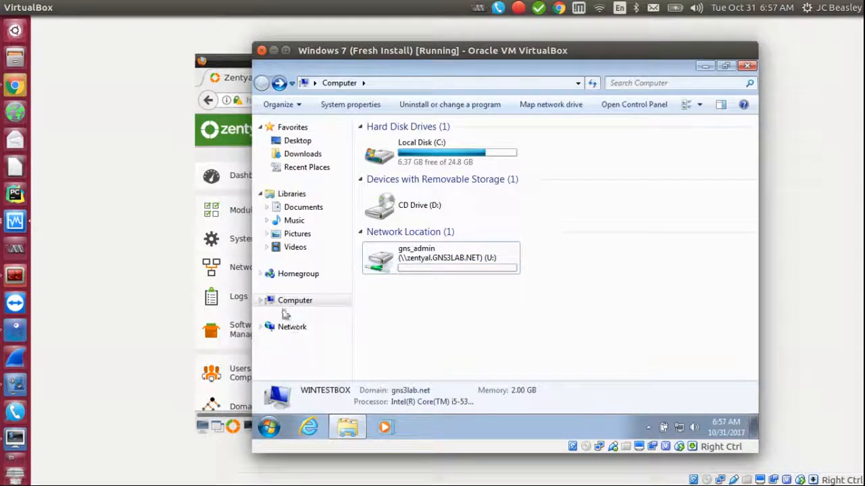
click(287, 327)
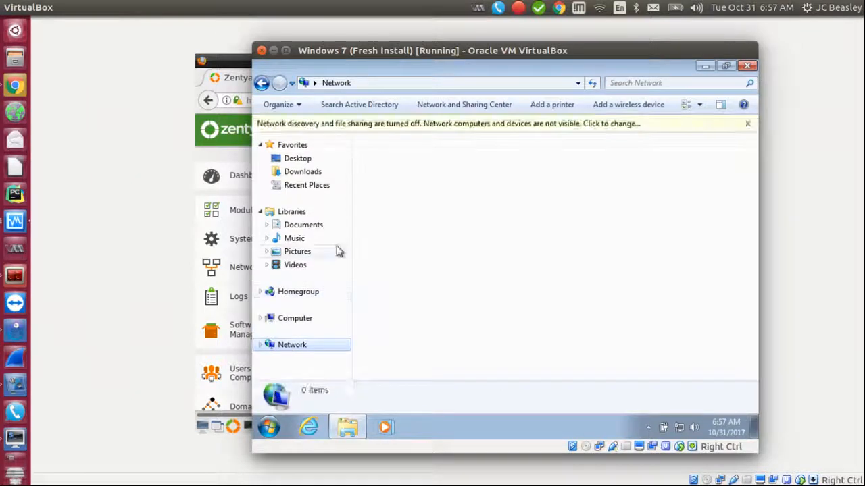
Step: Turn on network discovery and file sharing, confirm WINTESTBOX under Network, and return to Computer
click(426, 124)
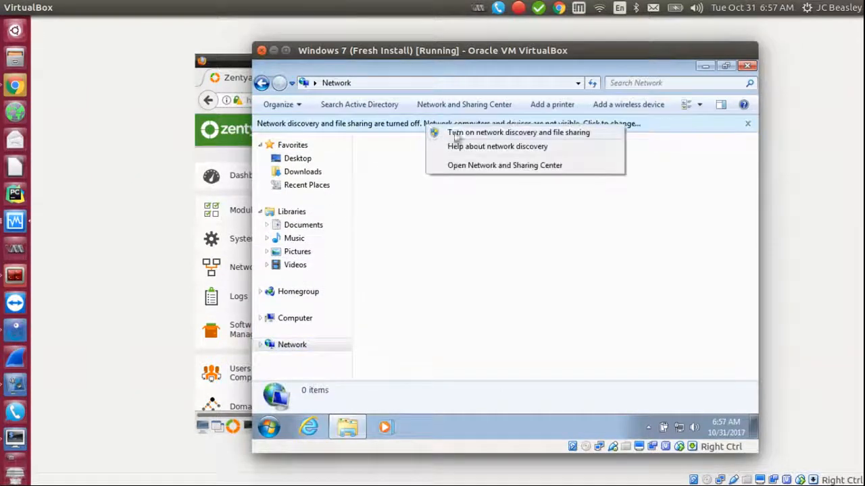
click(466, 133)
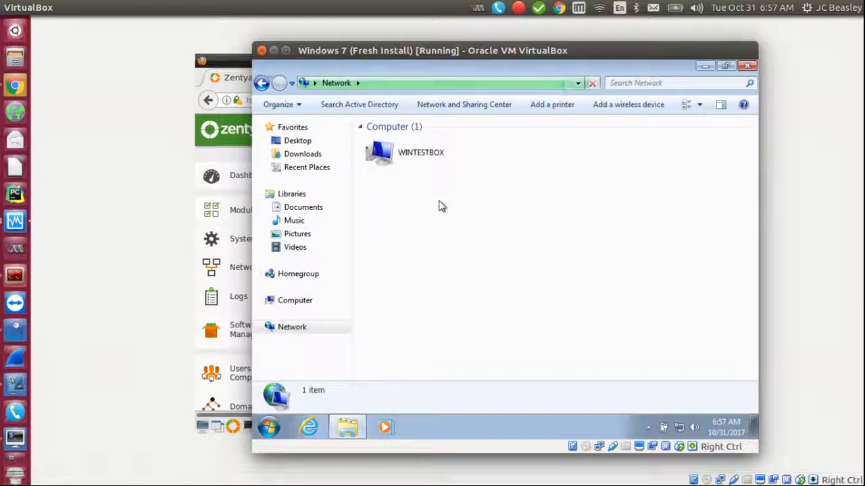
click(293, 304)
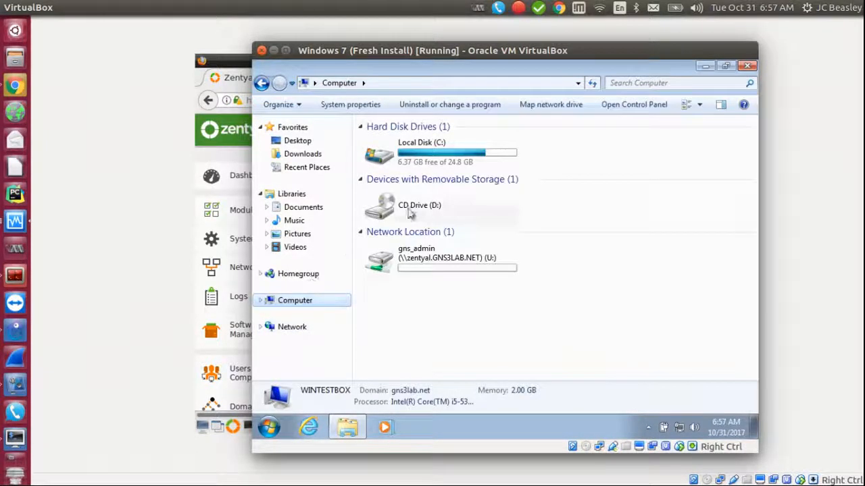
click(299, 329)
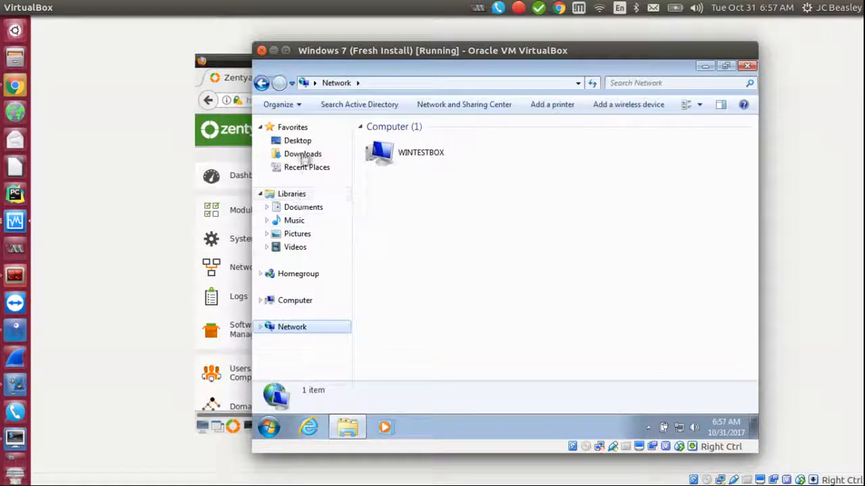
click(301, 304)
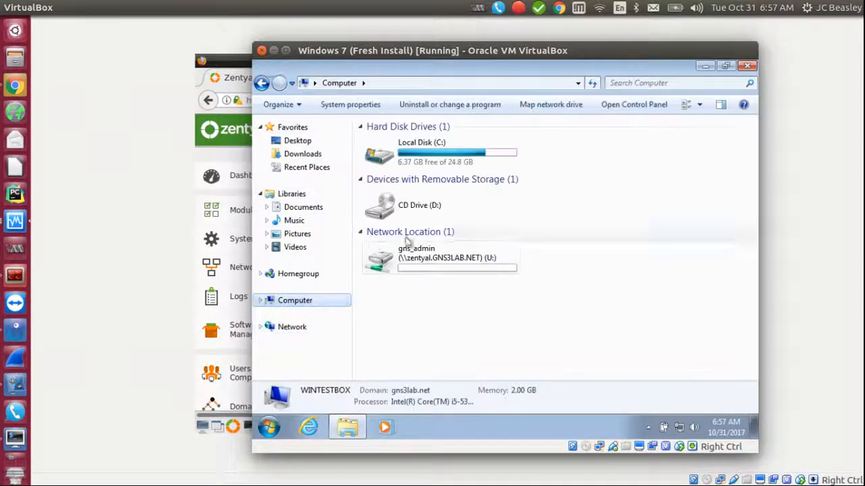
Step: Create a New folder on the gns_admin U: drive to test write access
double_click(423, 270)
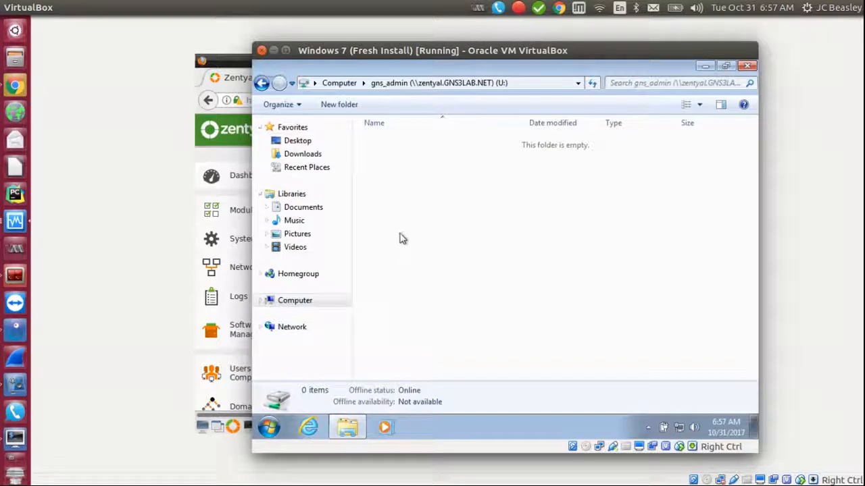
right_click(400, 236)
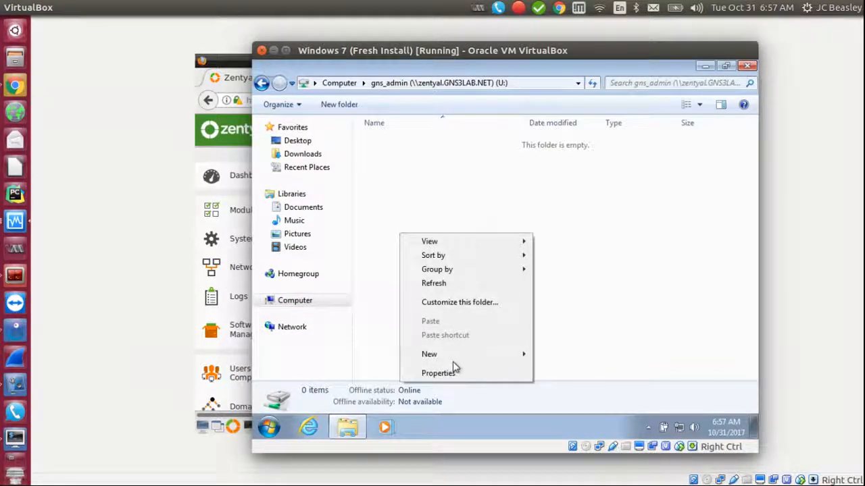
mouse_move(462, 360)
click(580, 254)
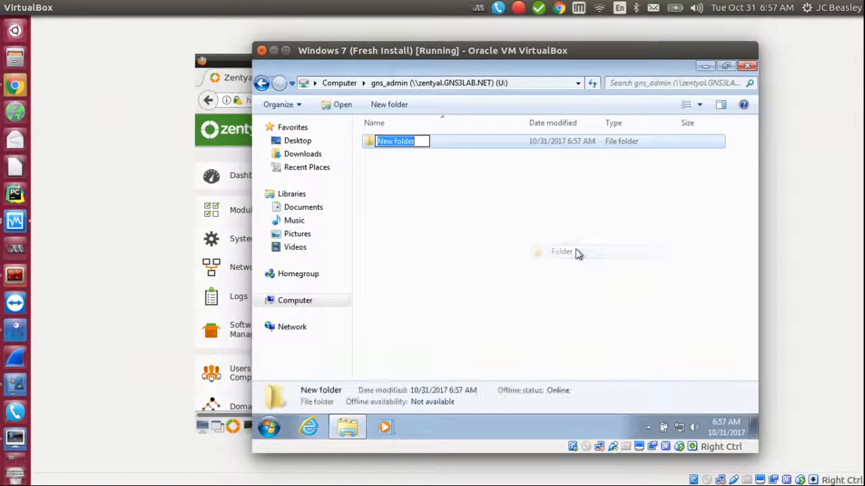
click(438, 189)
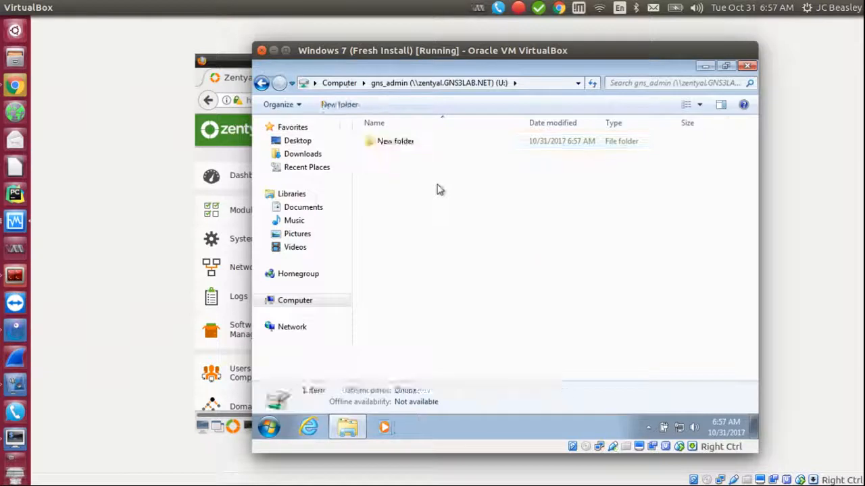
Step: Permanently delete the test folder, return to Computer, and close Explorer
click(388, 148)
key(Delete)
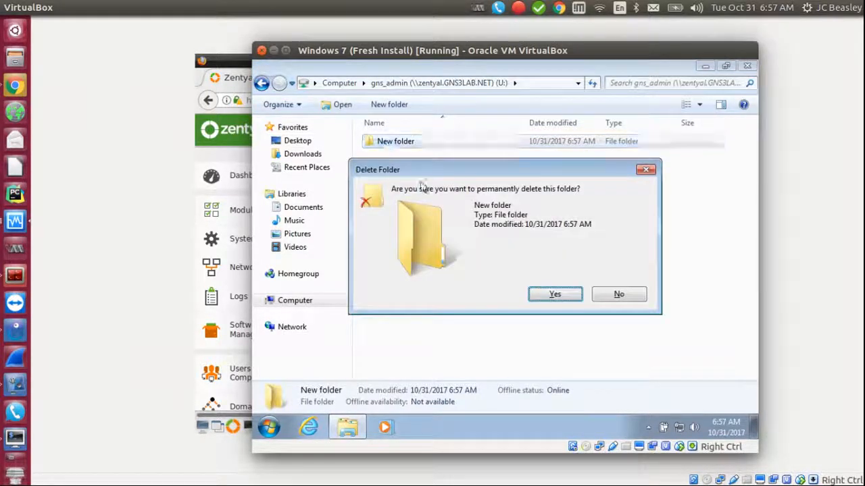
click(553, 294)
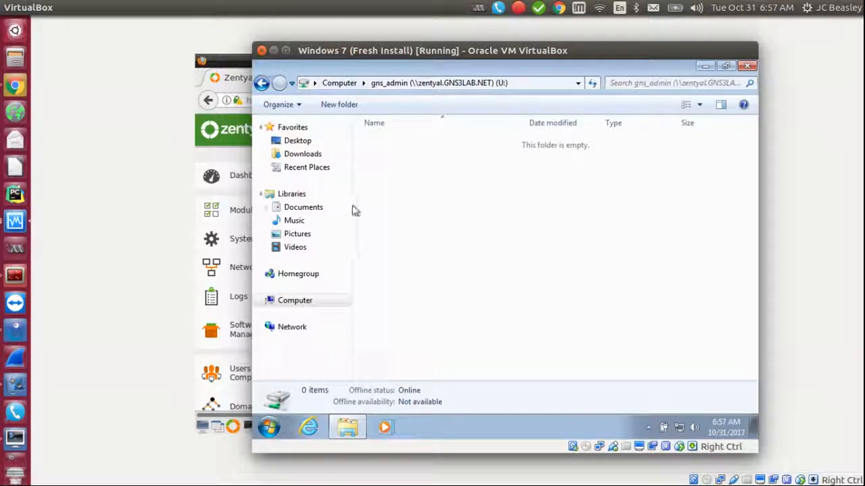
click(298, 301)
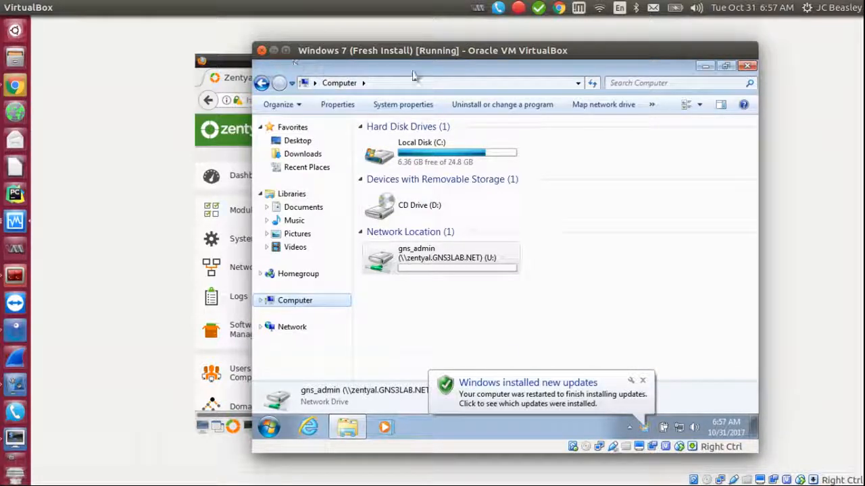
click(746, 67)
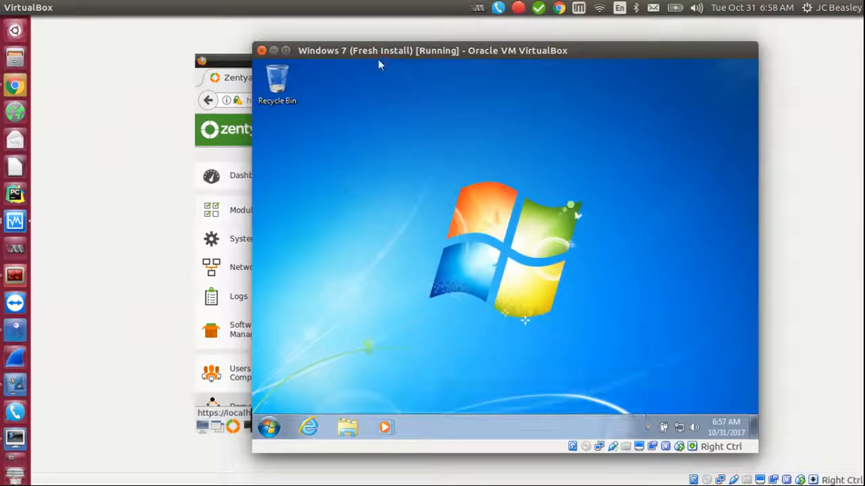
Step: Confirm Computer Properties shows WinTestBox in domain gns3lab.net, then bring the Zentyal VM forward
drag(378, 59, 472, 60)
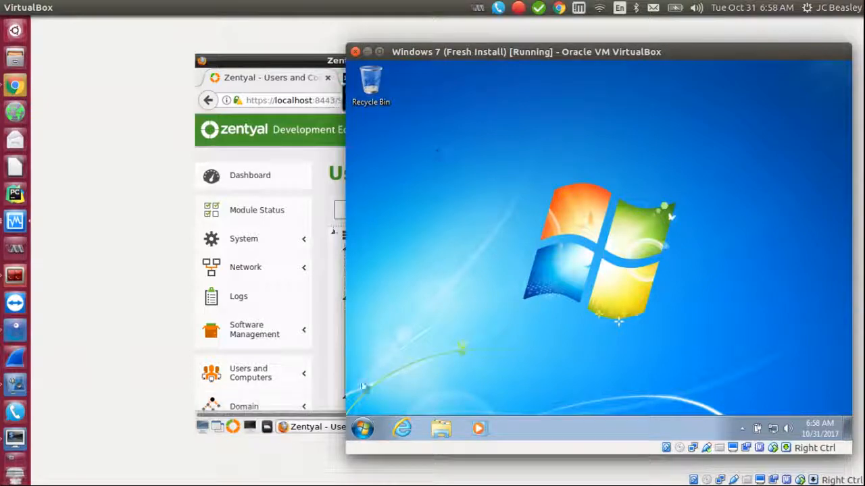
click(363, 429)
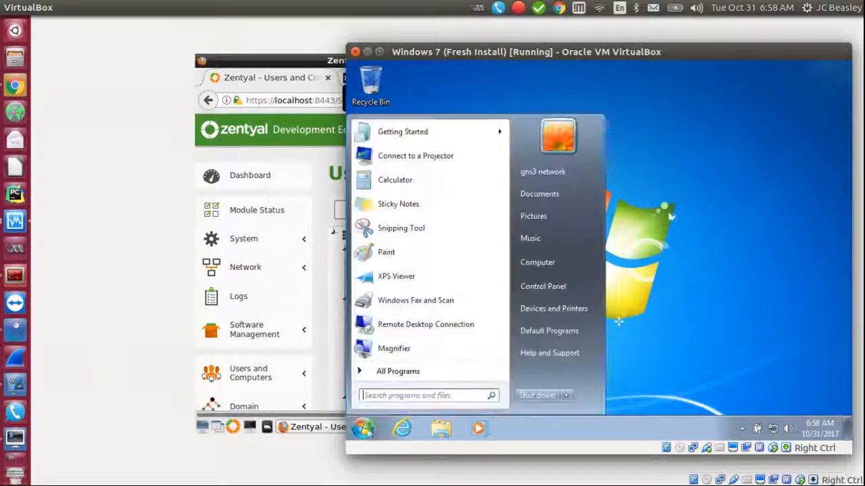
right_click(547, 262)
click(585, 370)
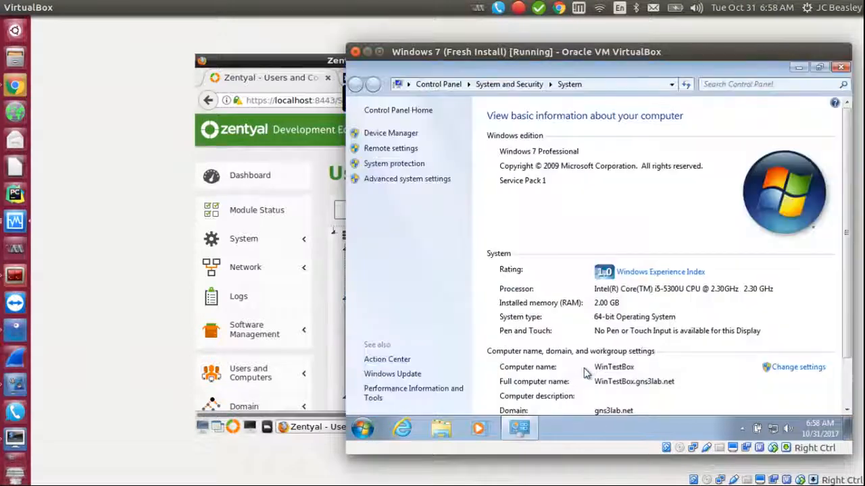
drag(847, 327, 848, 400)
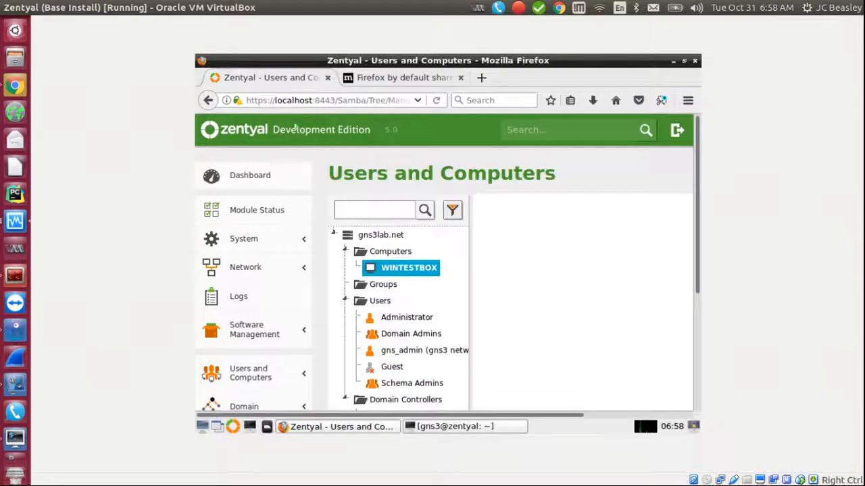
click(347, 307)
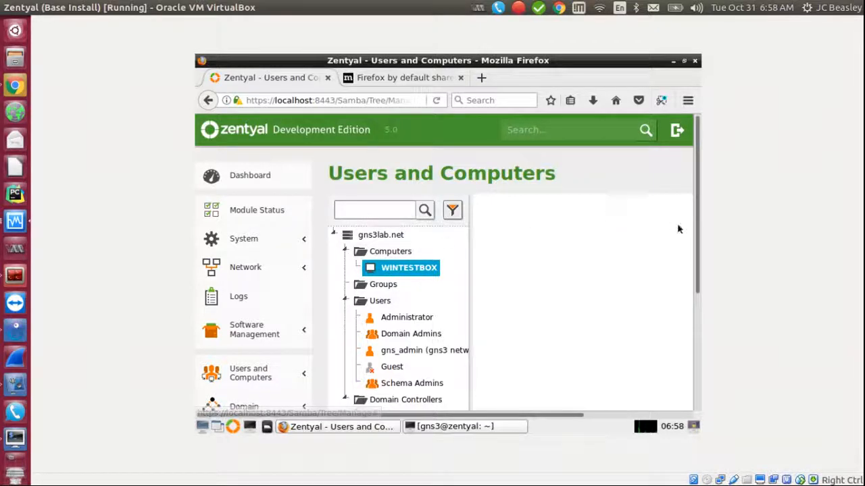
scroll(686, 314, down, 3)
scroll(674, 274, up, 3)
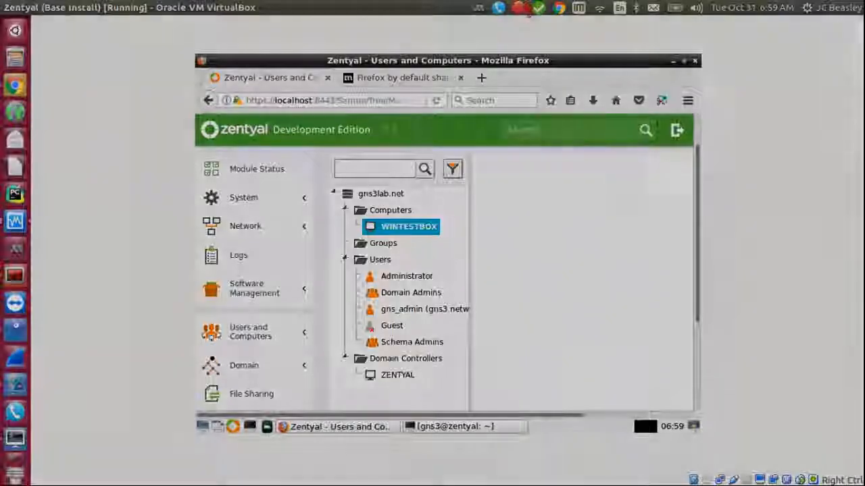
click(519, 7)
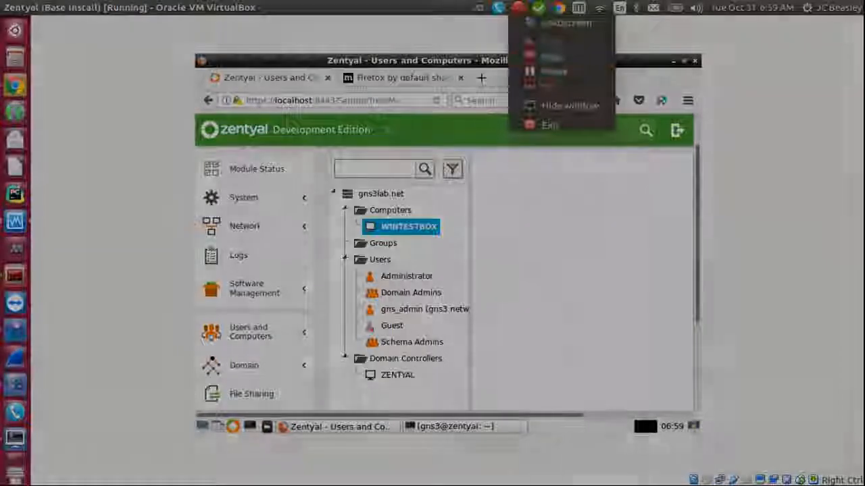